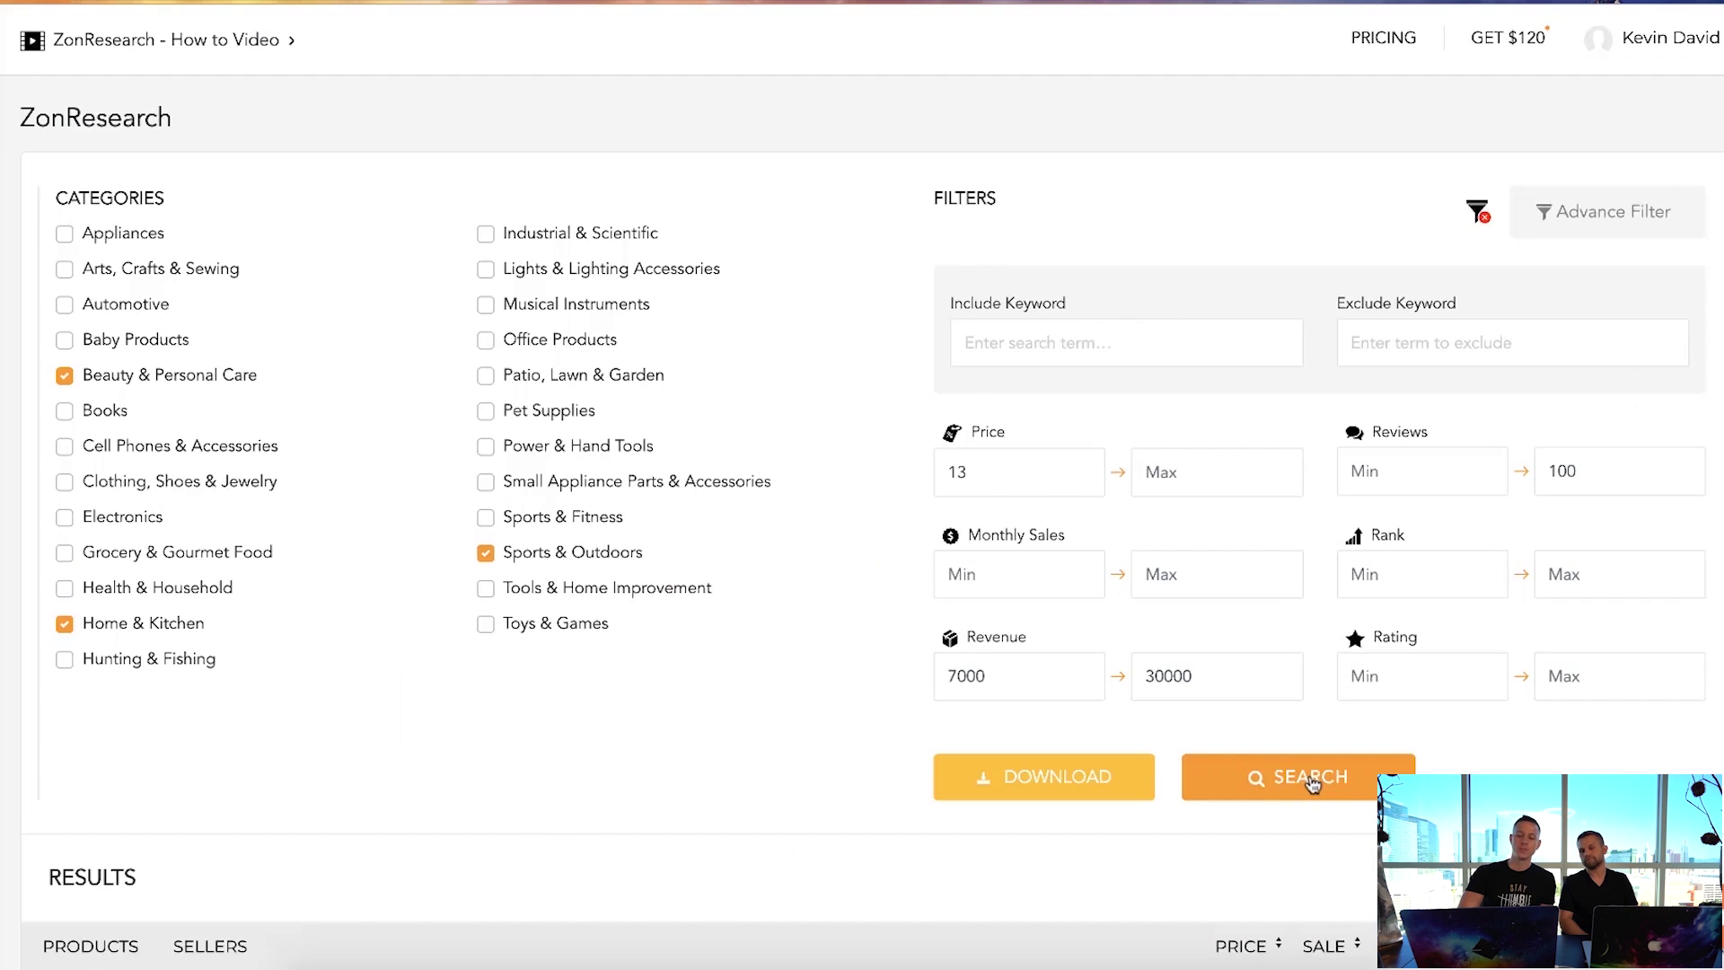
Run the product search with the chosen categories and filters and look through the first page of results.
{"action": "left_click", "coordinate": [1003, 969]}
{"action": "scroll", "coordinate": [0, 759], "scroll_direction": "down", "scroll_amount": 3}
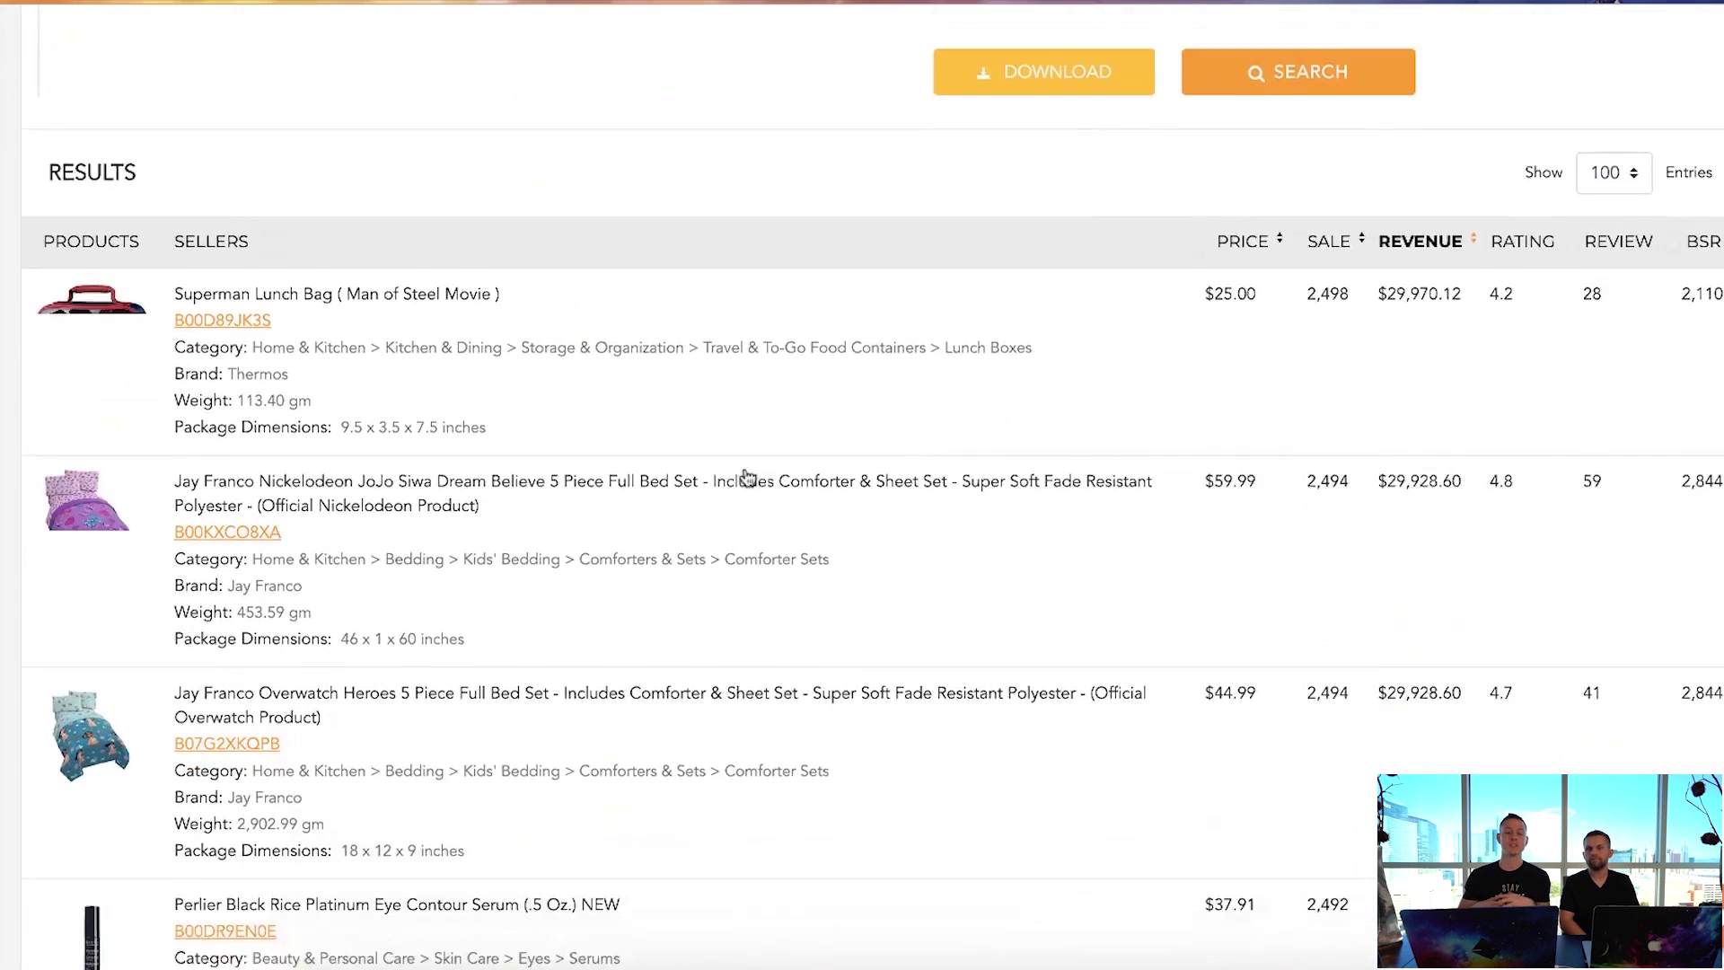
{"action": "scroll", "coordinate": [746, 476], "scroll_direction": "down", "scroll_amount": 3}
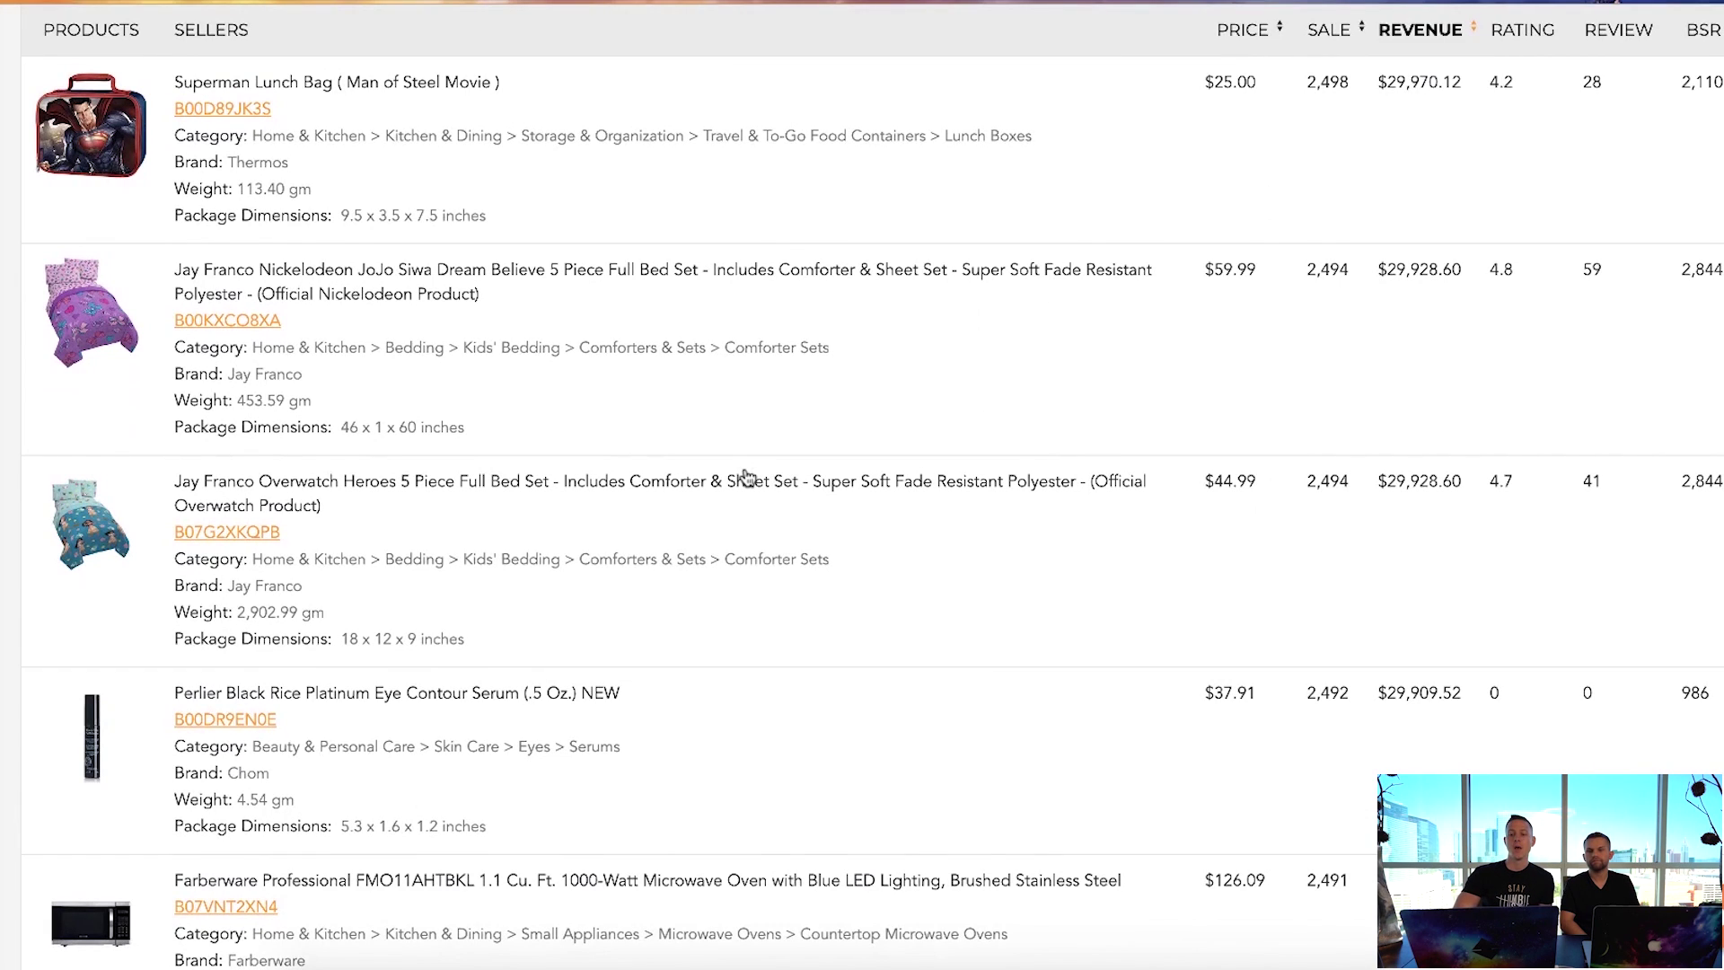
{"action": "scroll", "coordinate": [745, 476], "scroll_direction": "up", "scroll_amount": 6}
{"action": "scroll", "coordinate": [710, 376], "scroll_direction": "down", "scroll_amount": 8}
{"action": "scroll", "coordinate": [710, 377], "scroll_direction": "down", "scroll_amount": 5}
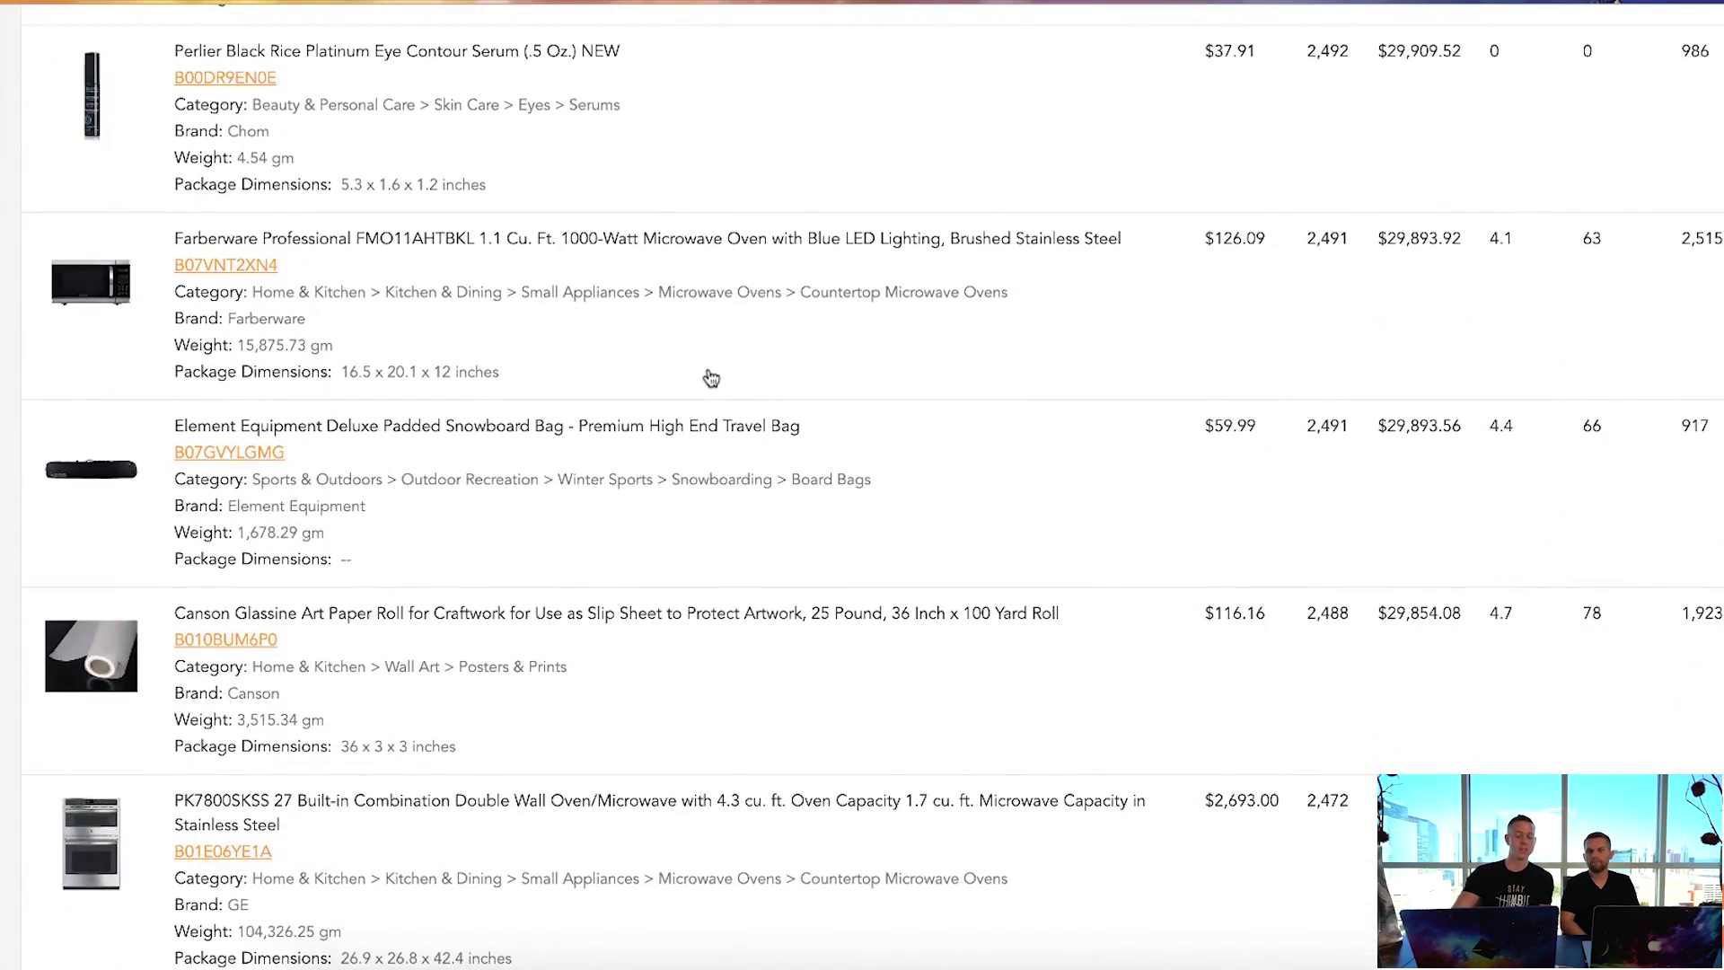
{"action": "scroll", "coordinate": [710, 377], "scroll_direction": "down", "scroll_amount": 6}
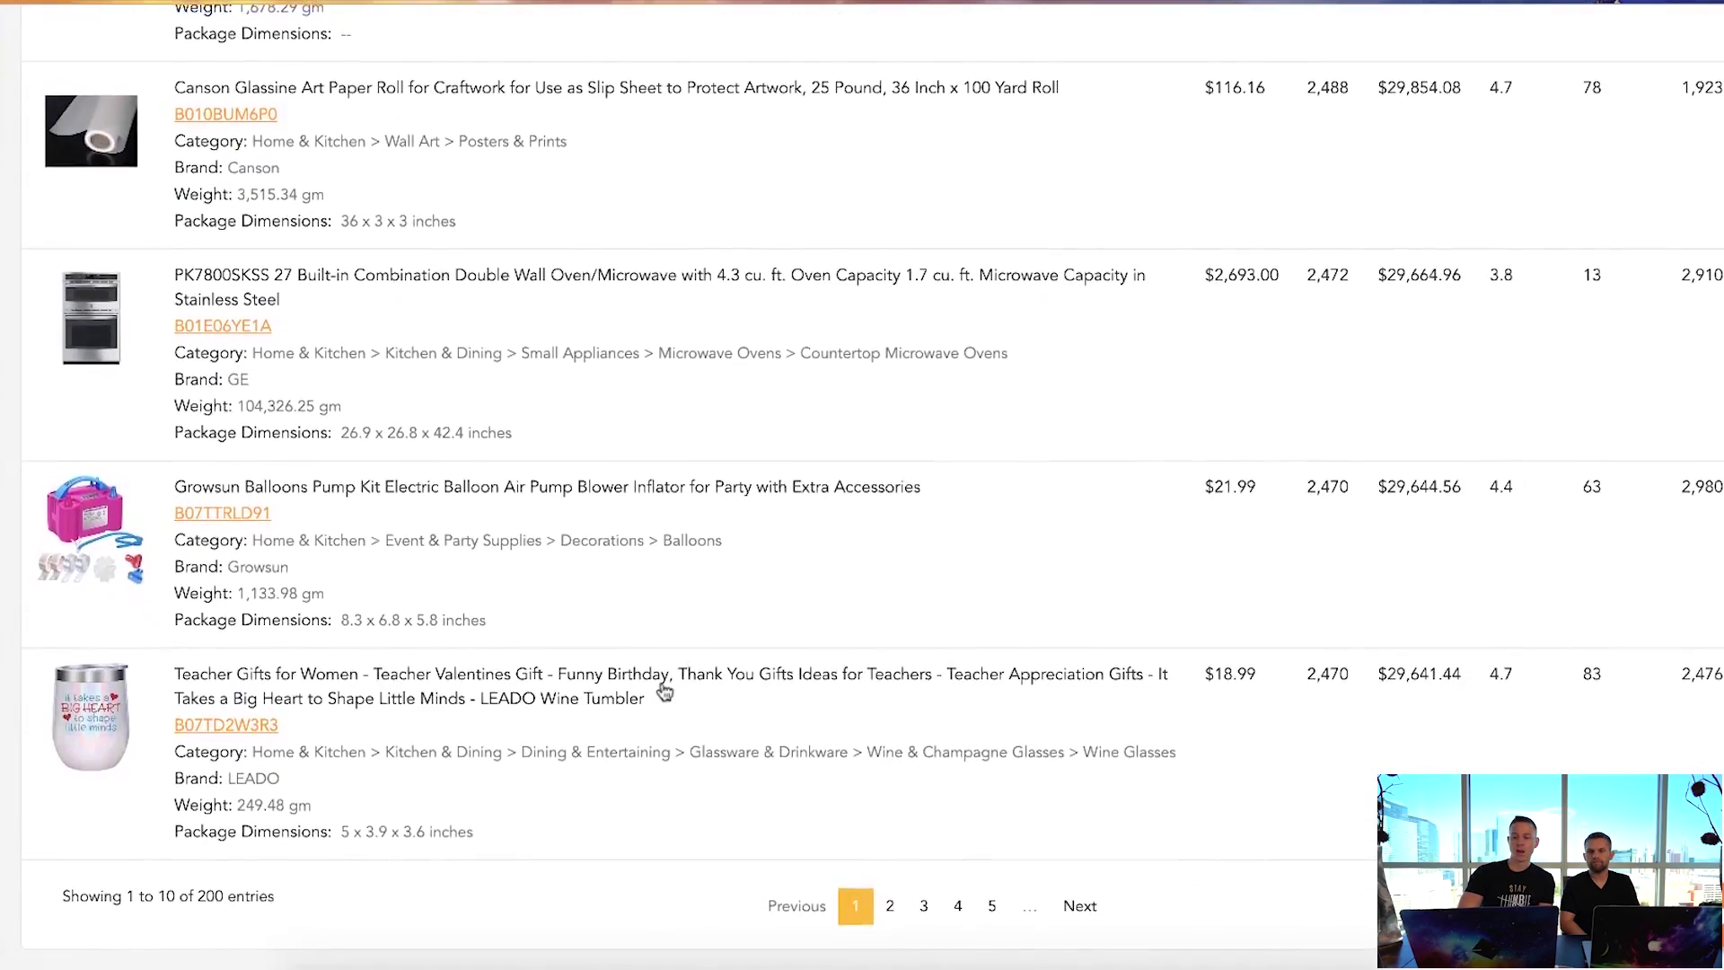
{"action": "scroll", "coordinate": [665, 690], "scroll_direction": "up", "scroll_amount": 9}
{"action": "scroll", "coordinate": [664, 690], "scroll_direction": "up", "scroll_amount": 12}
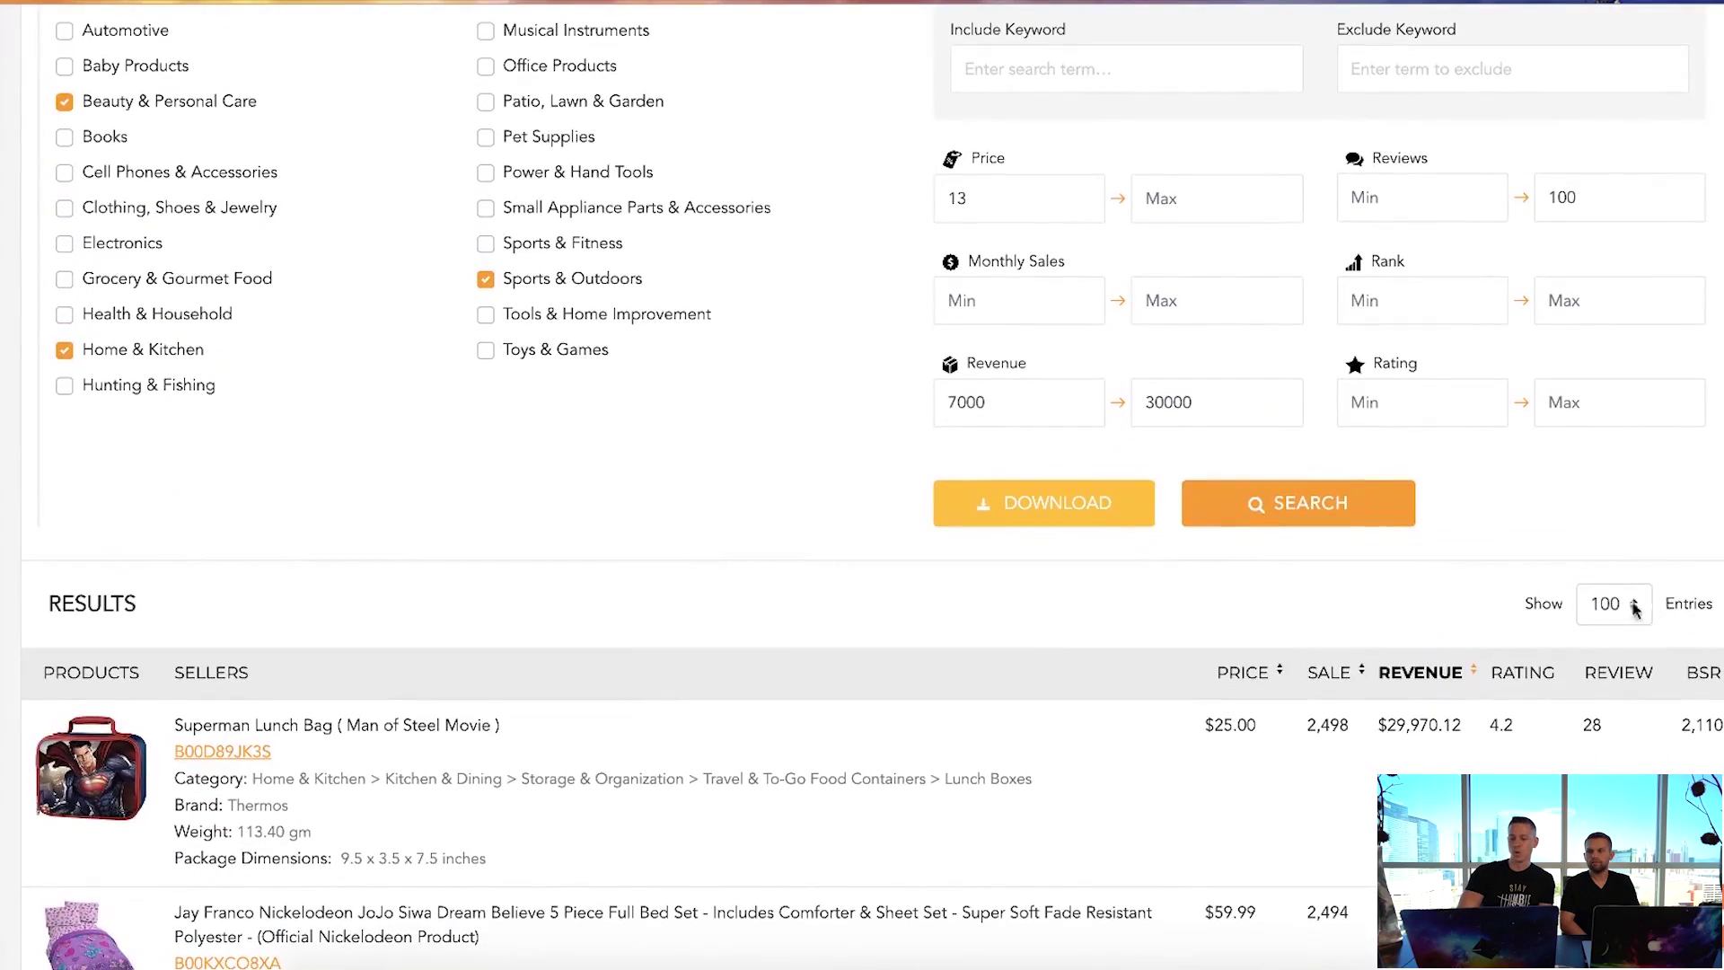
Set the results list to show 50 entries per page and look through the expanded list.
{"action": "left_click", "coordinate": [1650, 605]}
{"action": "left_click", "coordinate": [1595, 579]}
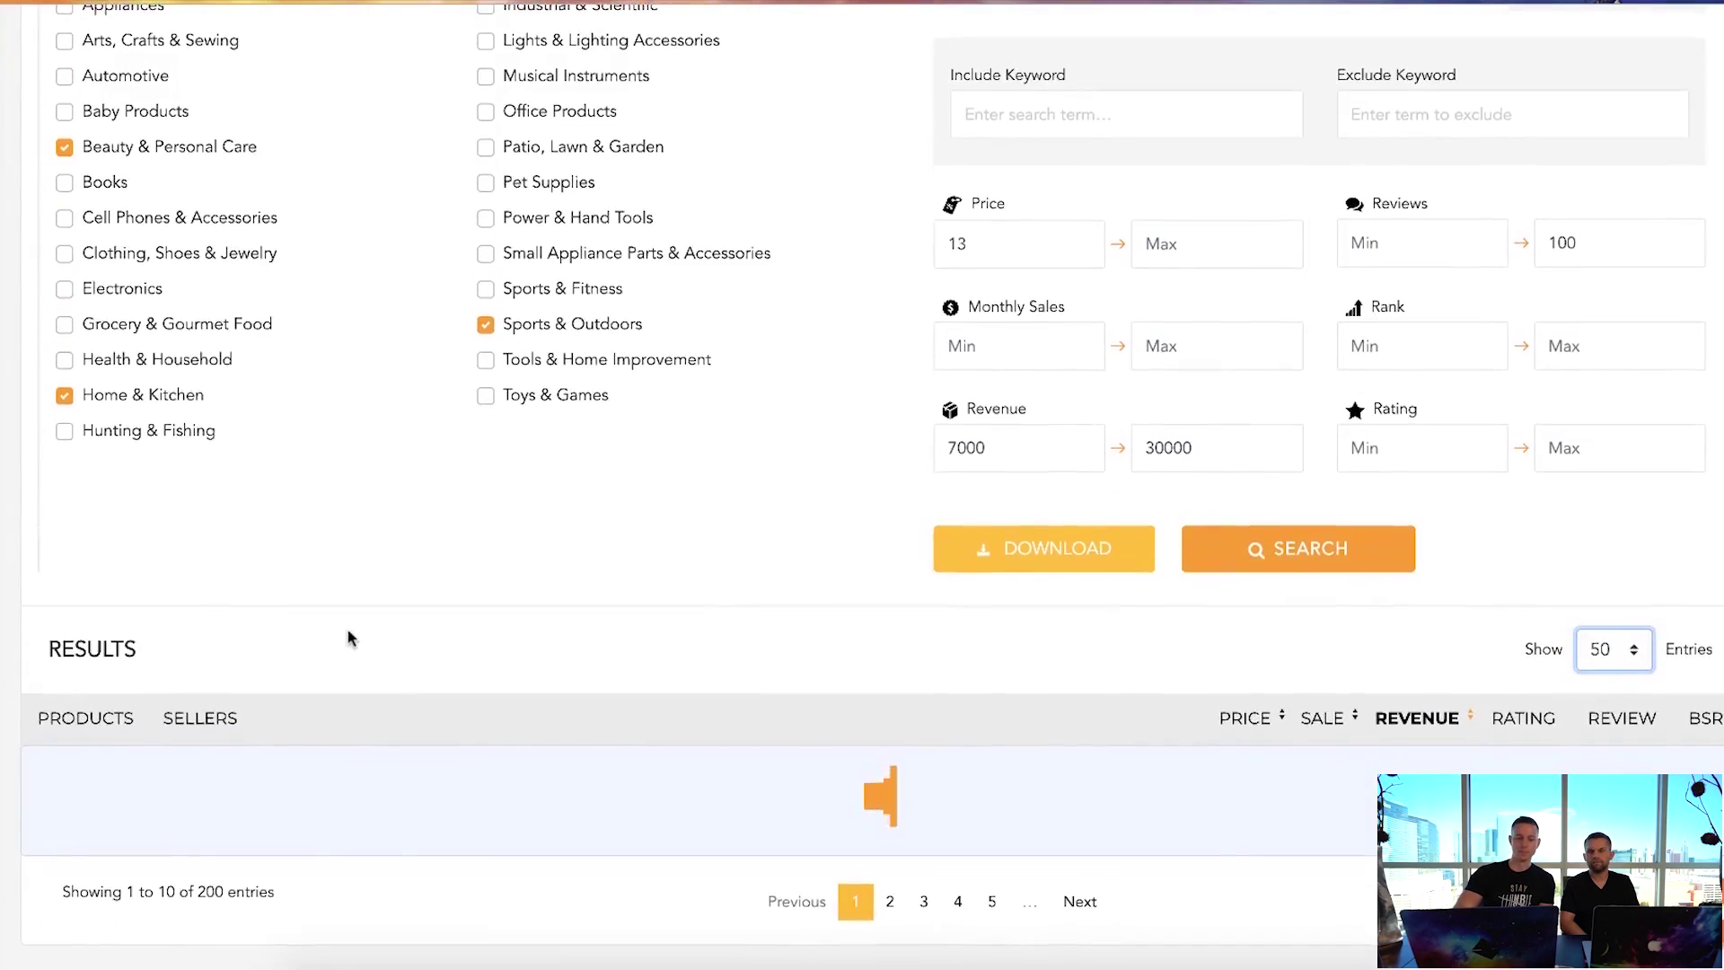
{"action": "scroll", "coordinate": [619, 579], "scroll_direction": "down", "scroll_amount": 20}
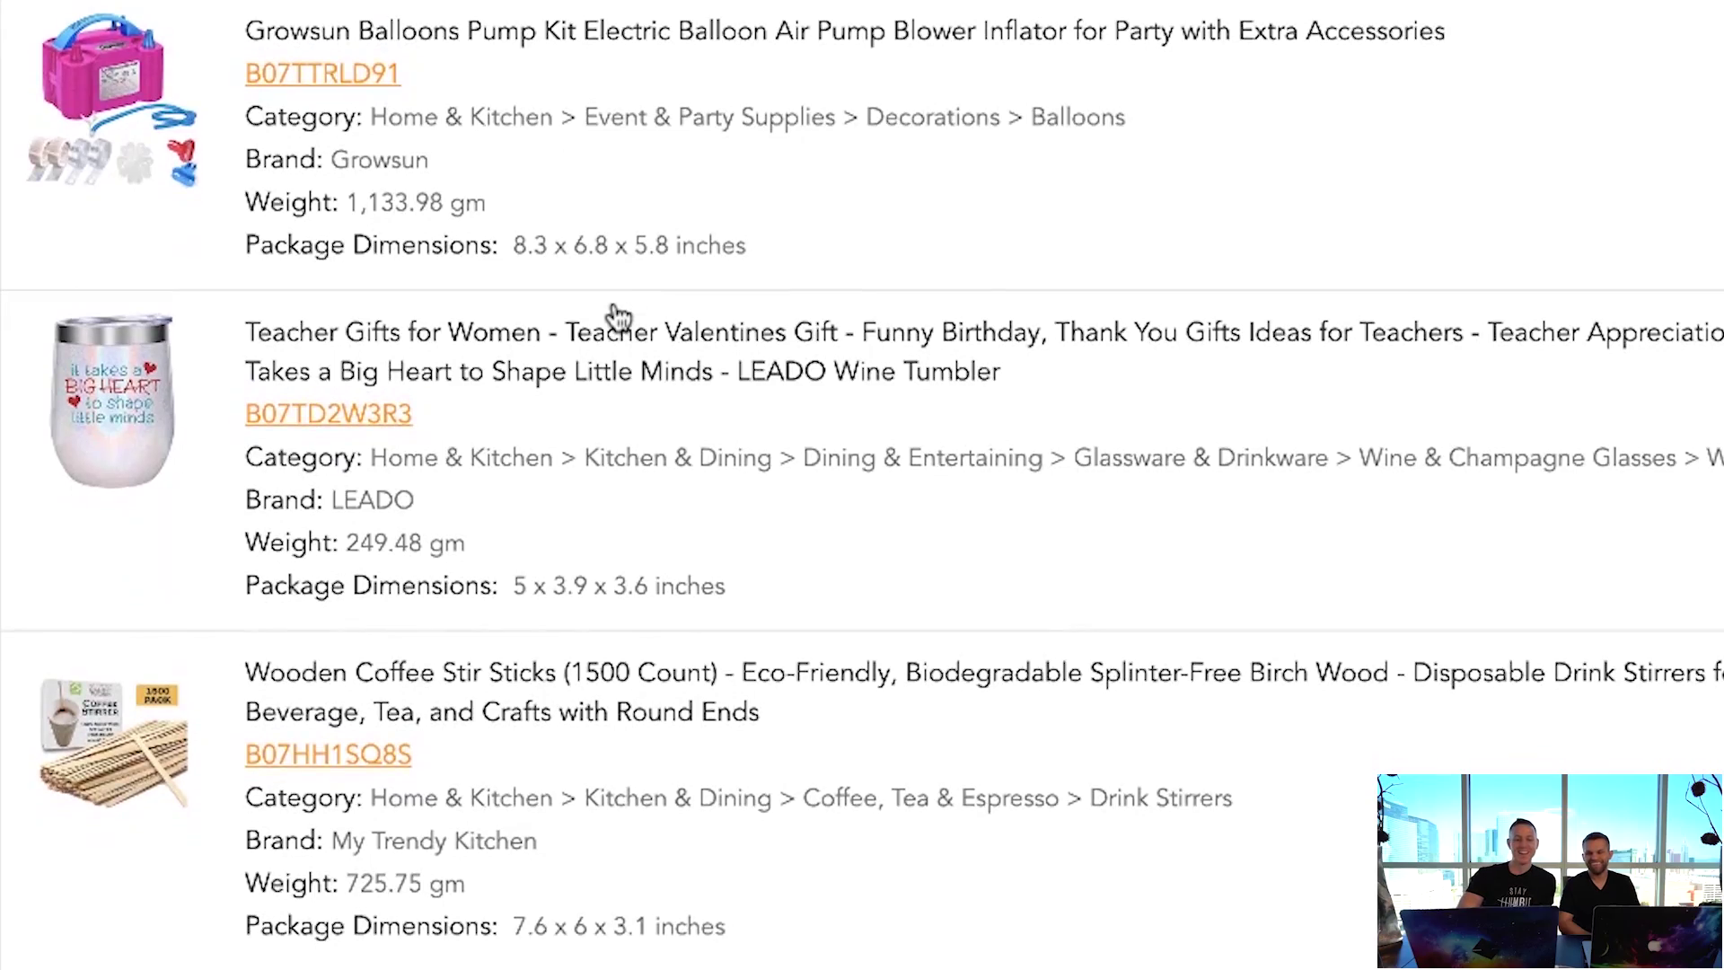
Open the Amazon listings of the wooden coffee stir sticks and the Growsun balloons pump kit from the results.
{"action": "scroll", "coordinate": [616, 316], "scroll_direction": "down", "scroll_amount": 4}
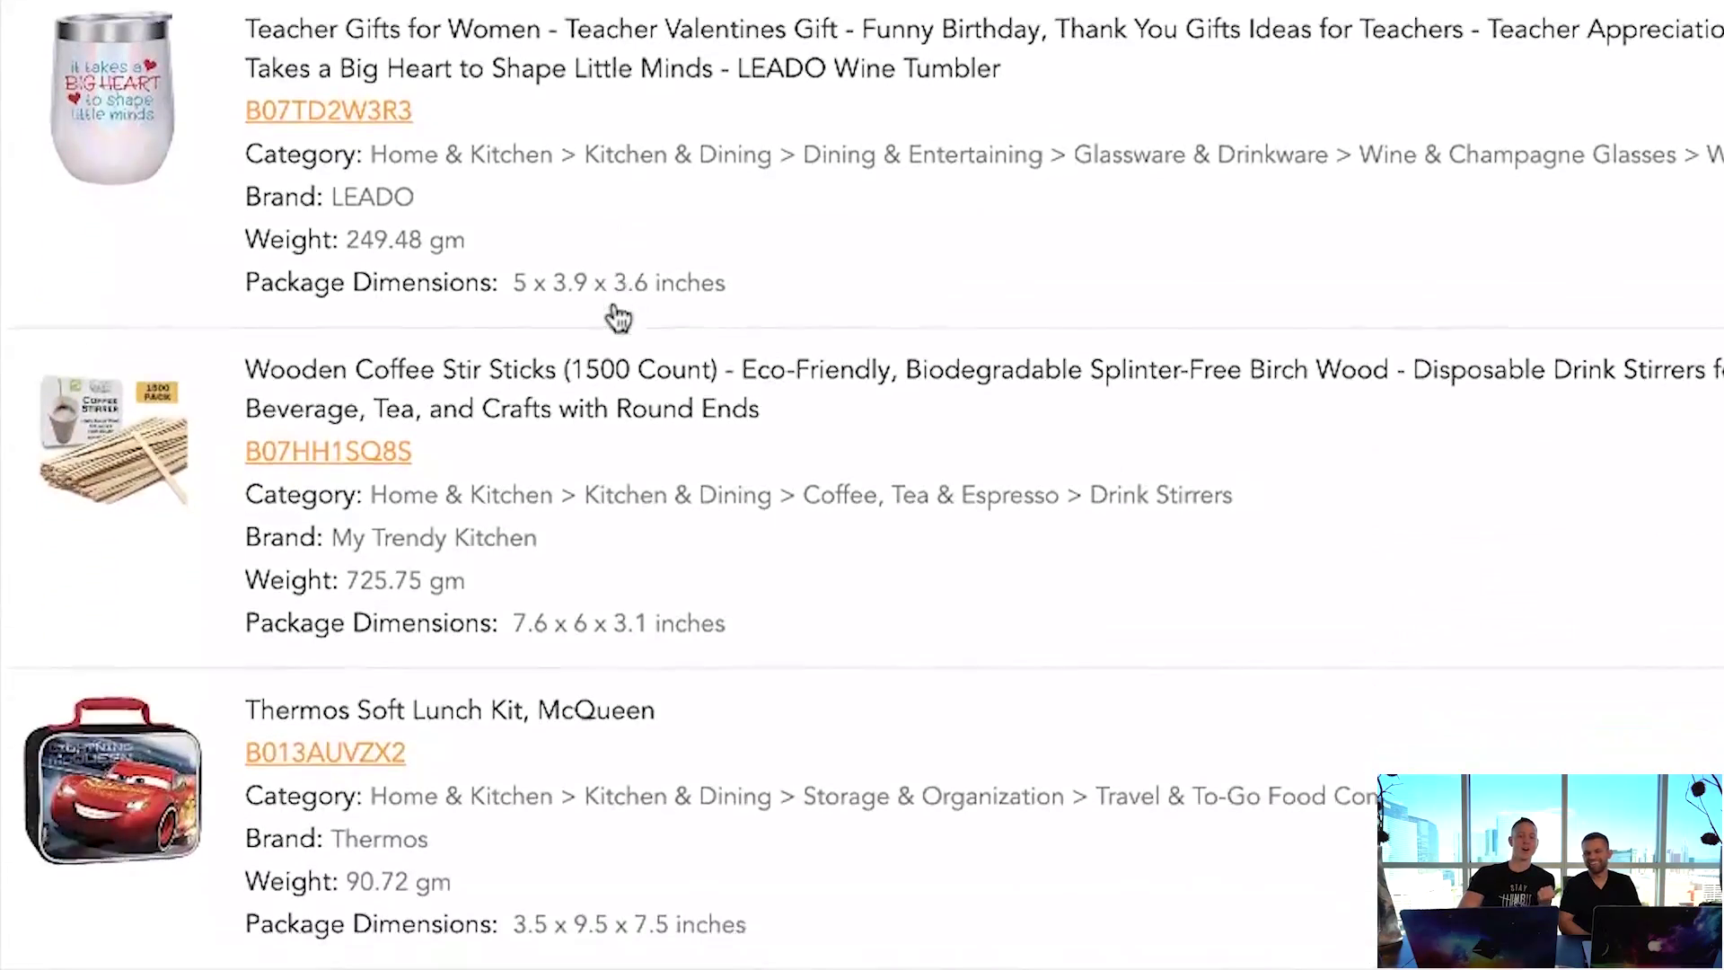
{"action": "scroll", "coordinate": [599, 355], "scroll_direction": "down", "scroll_amount": 8}
{"action": "scroll", "coordinate": [600, 354], "scroll_direction": "down", "scroll_amount": 1}
{"action": "scroll", "coordinate": [599, 355], "scroll_direction": "up", "scroll_amount": 1}
{"action": "scroll", "coordinate": [600, 355], "scroll_direction": "up", "scroll_amount": 10}
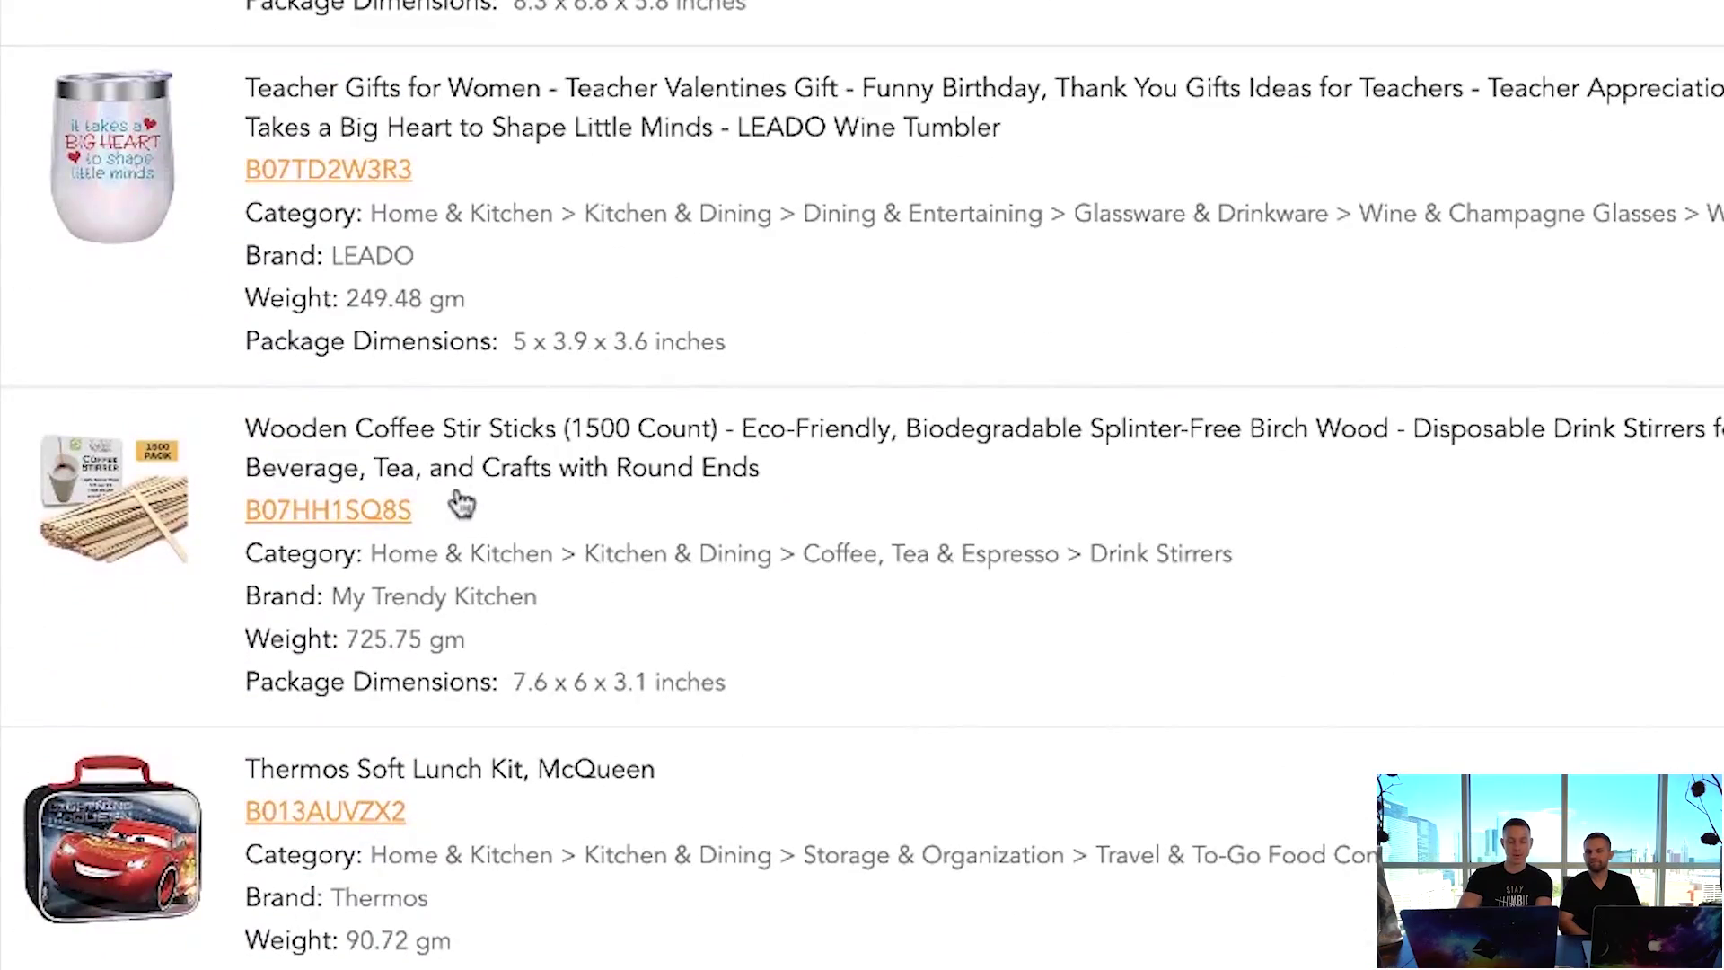
{"action": "scroll", "coordinate": [355, 528], "scroll_direction": "up", "scroll_amount": 5}
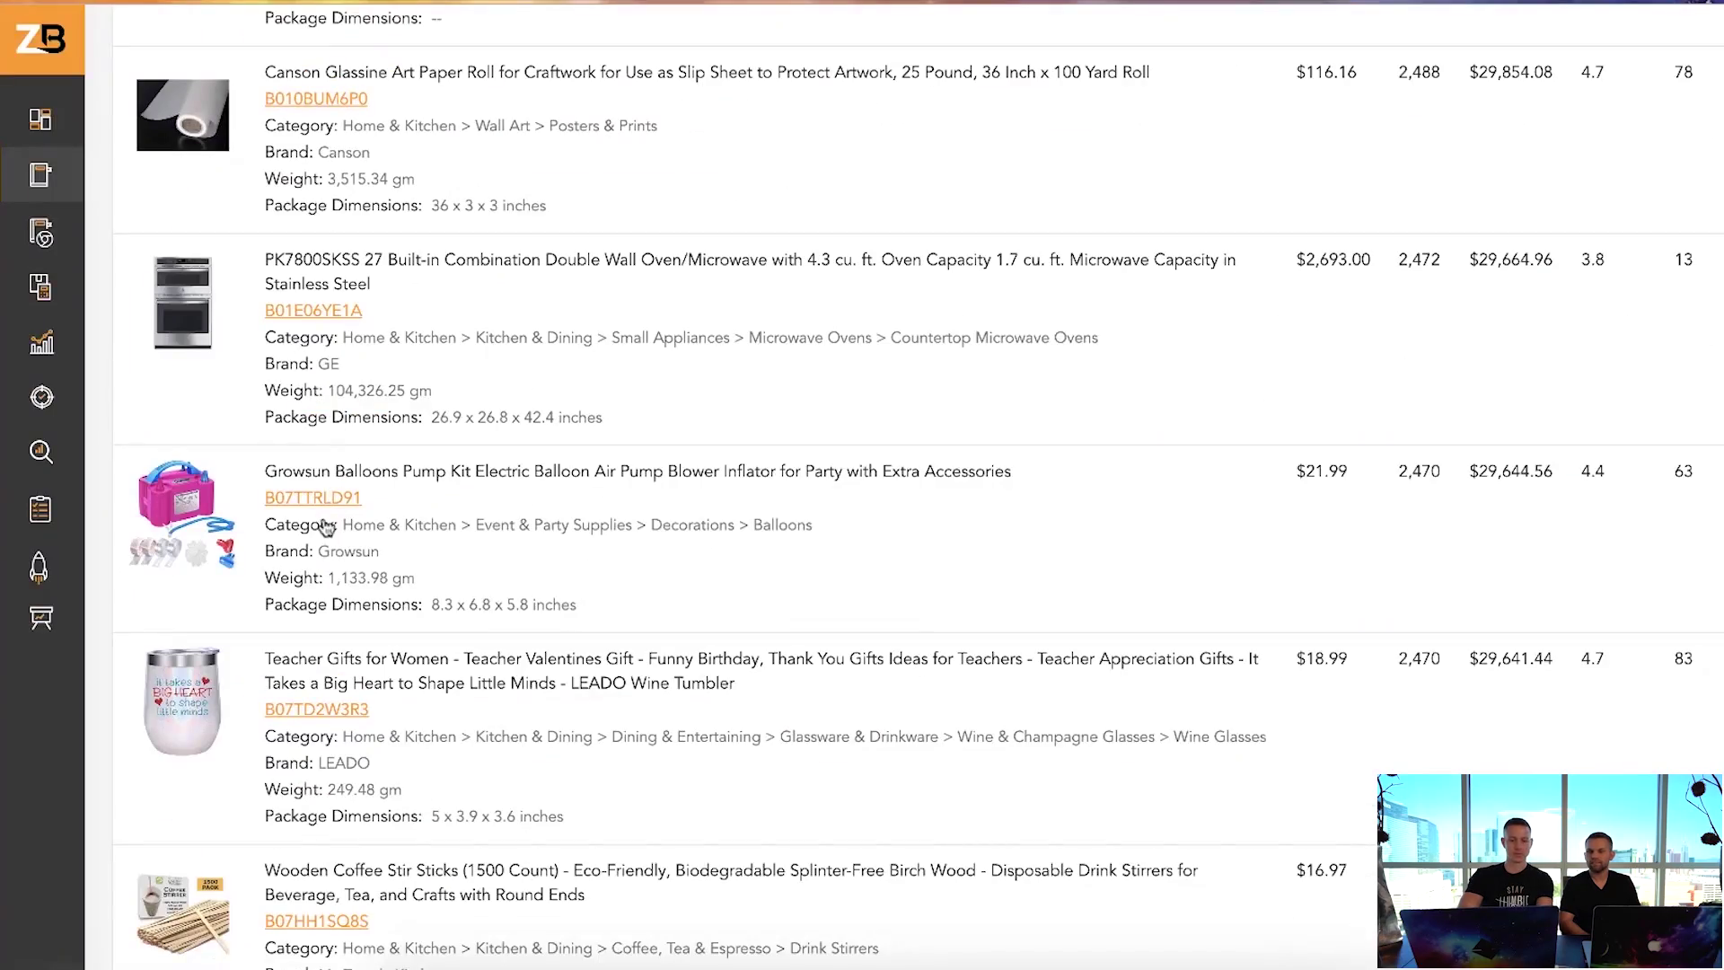
{"action": "left_click", "coordinate": [327, 501]}
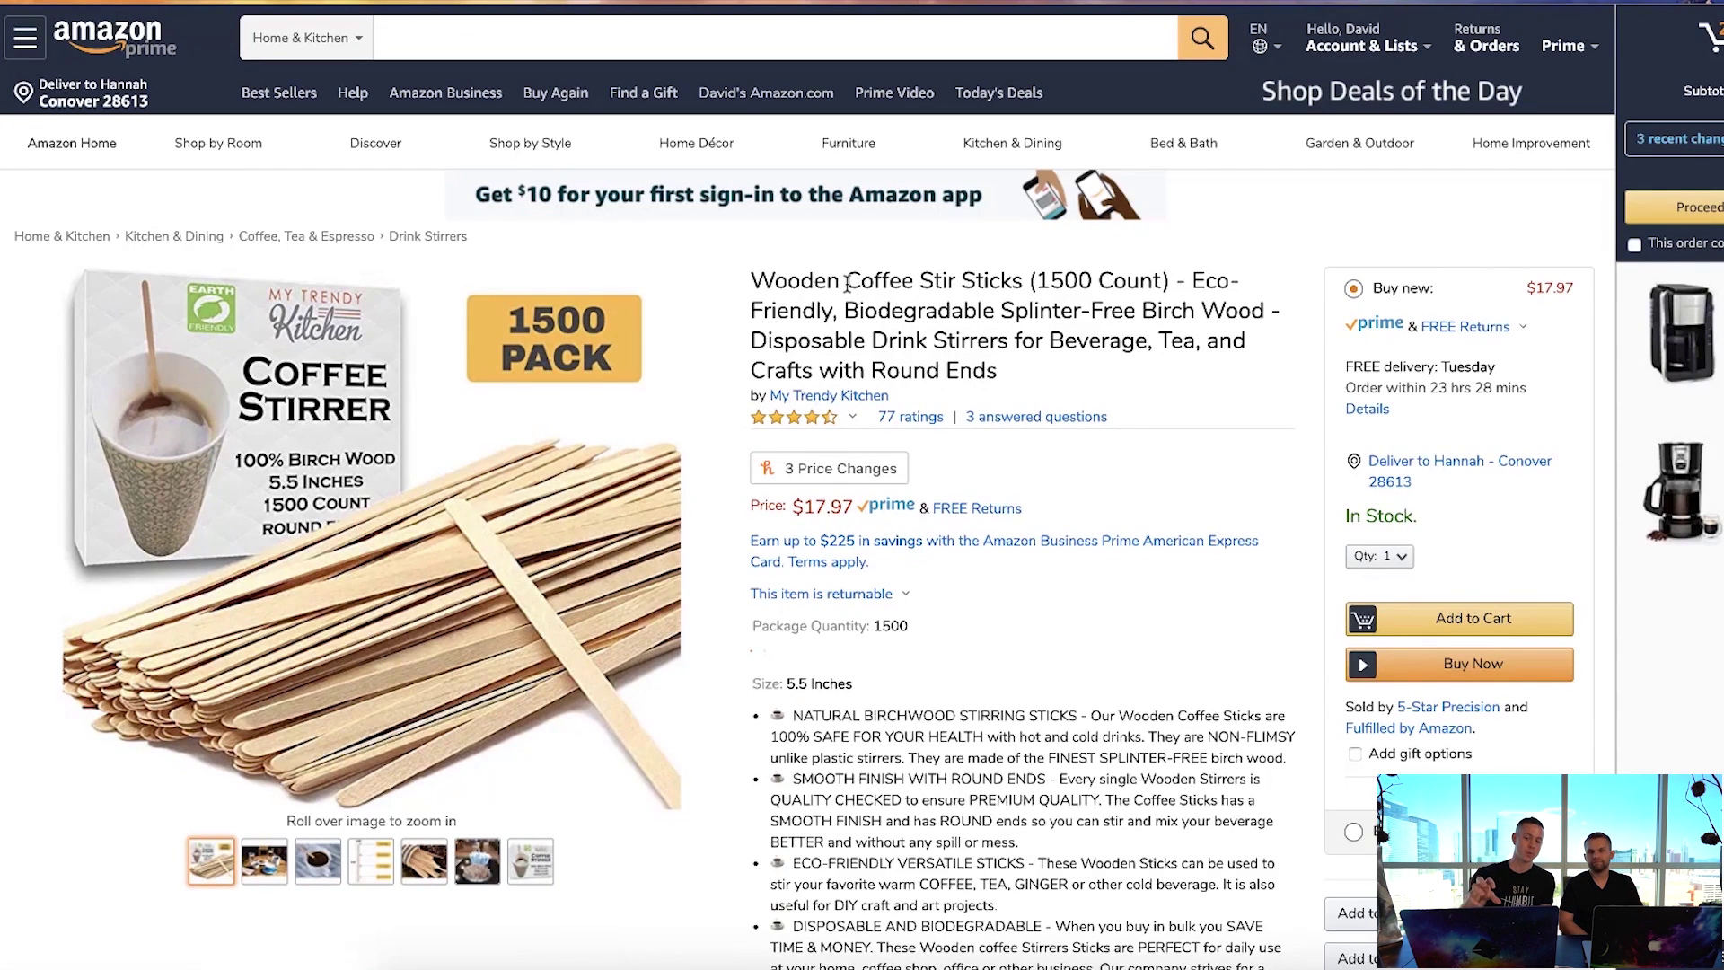
Search all Amazon departments for "Coffee Stir Sticks" and compare the prices and review counts of competing listings.
{"action": "left_click_drag", "start_coordinate": [848, 284], "coordinate": [1022, 282]}
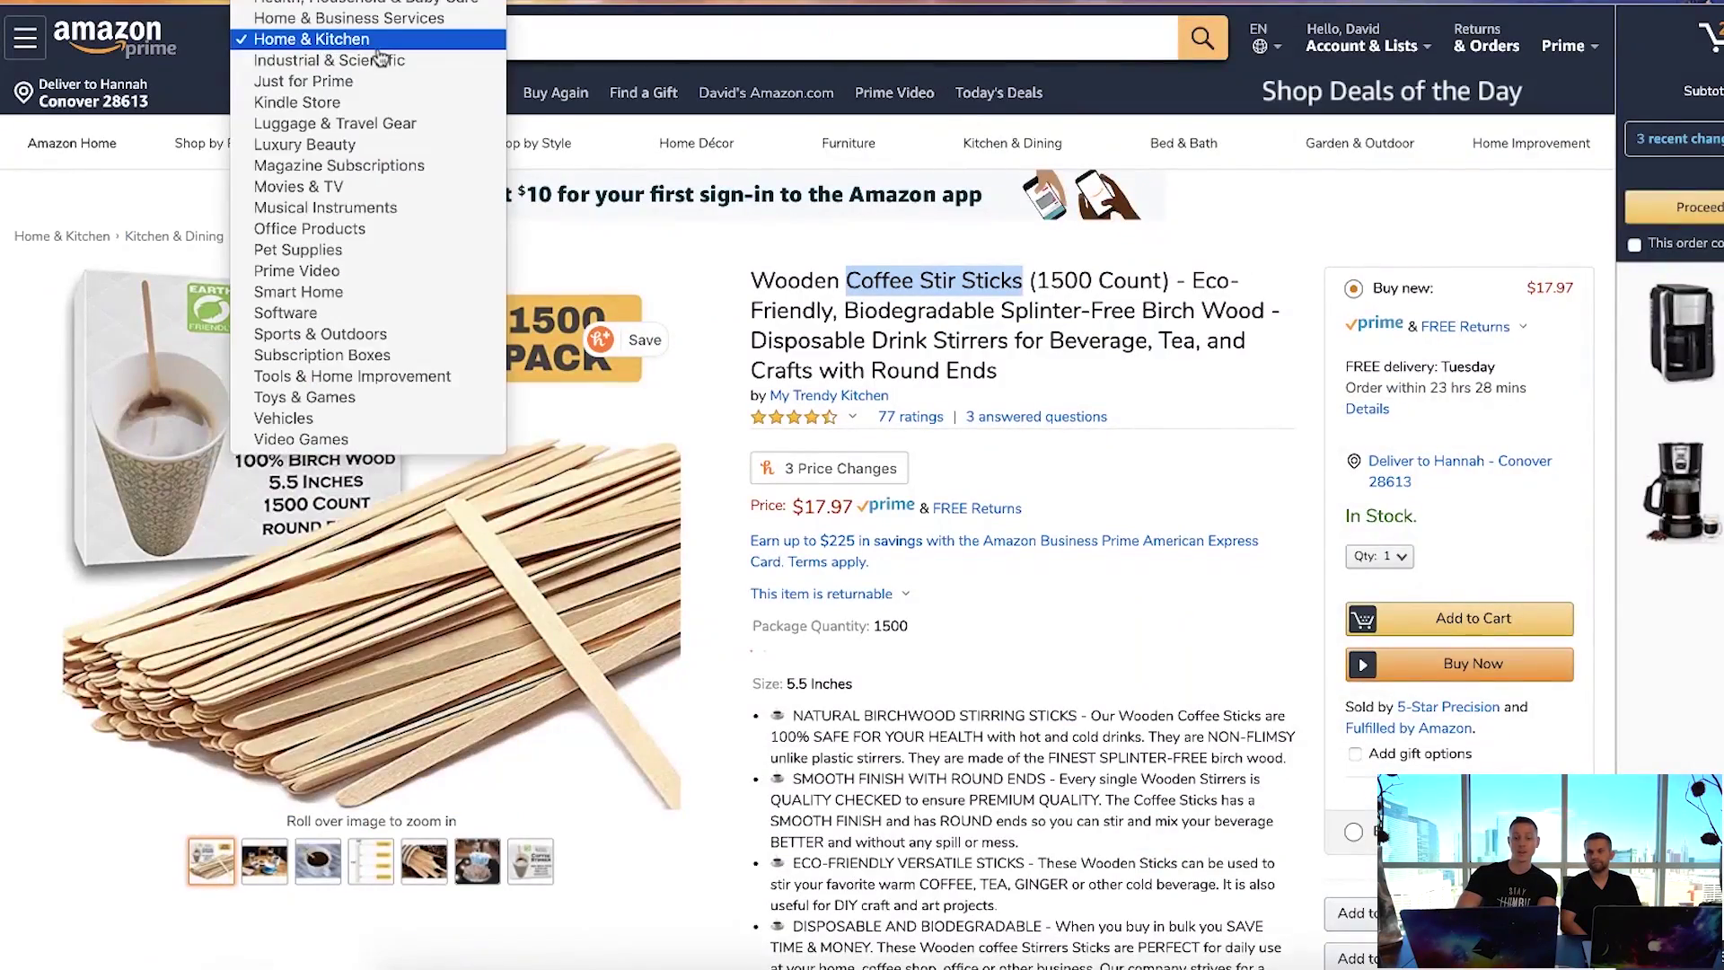
{"action": "scroll", "coordinate": [381, 57], "scroll_direction": "up", "scroll_amount": 10}
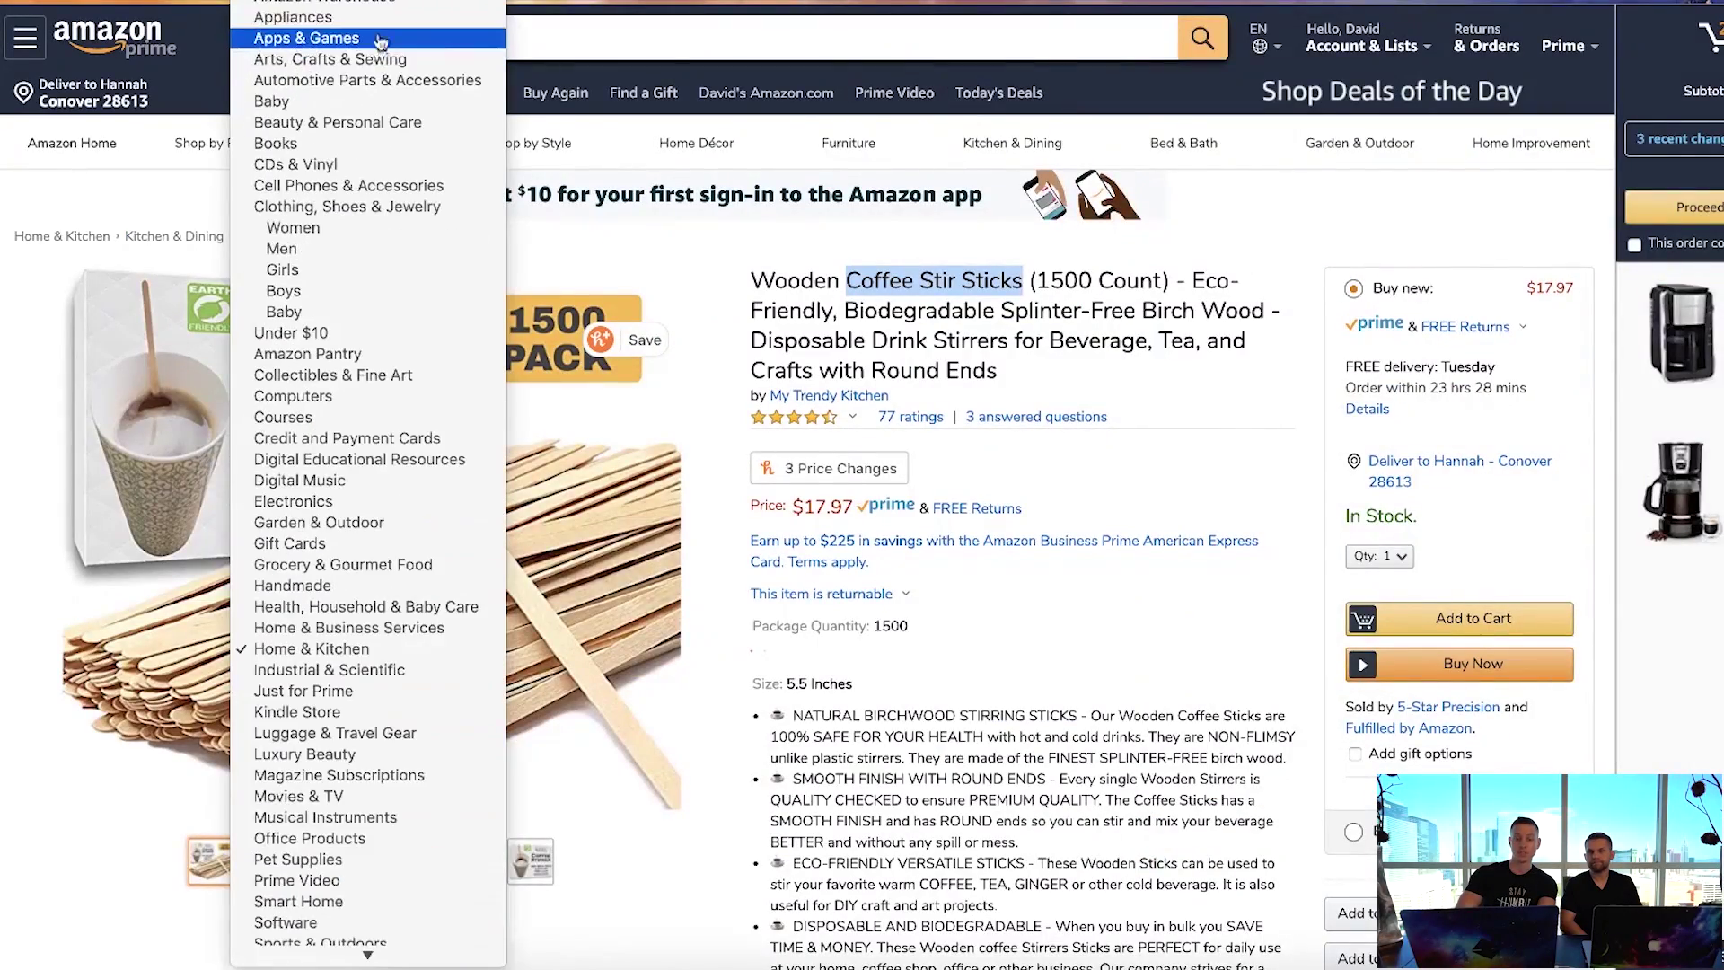
{"action": "left_click", "coordinate": [306, 11]}
{"action": "type", "text": "Coffee Stir Sticks"}
{"action": "key", "text": "Return"}
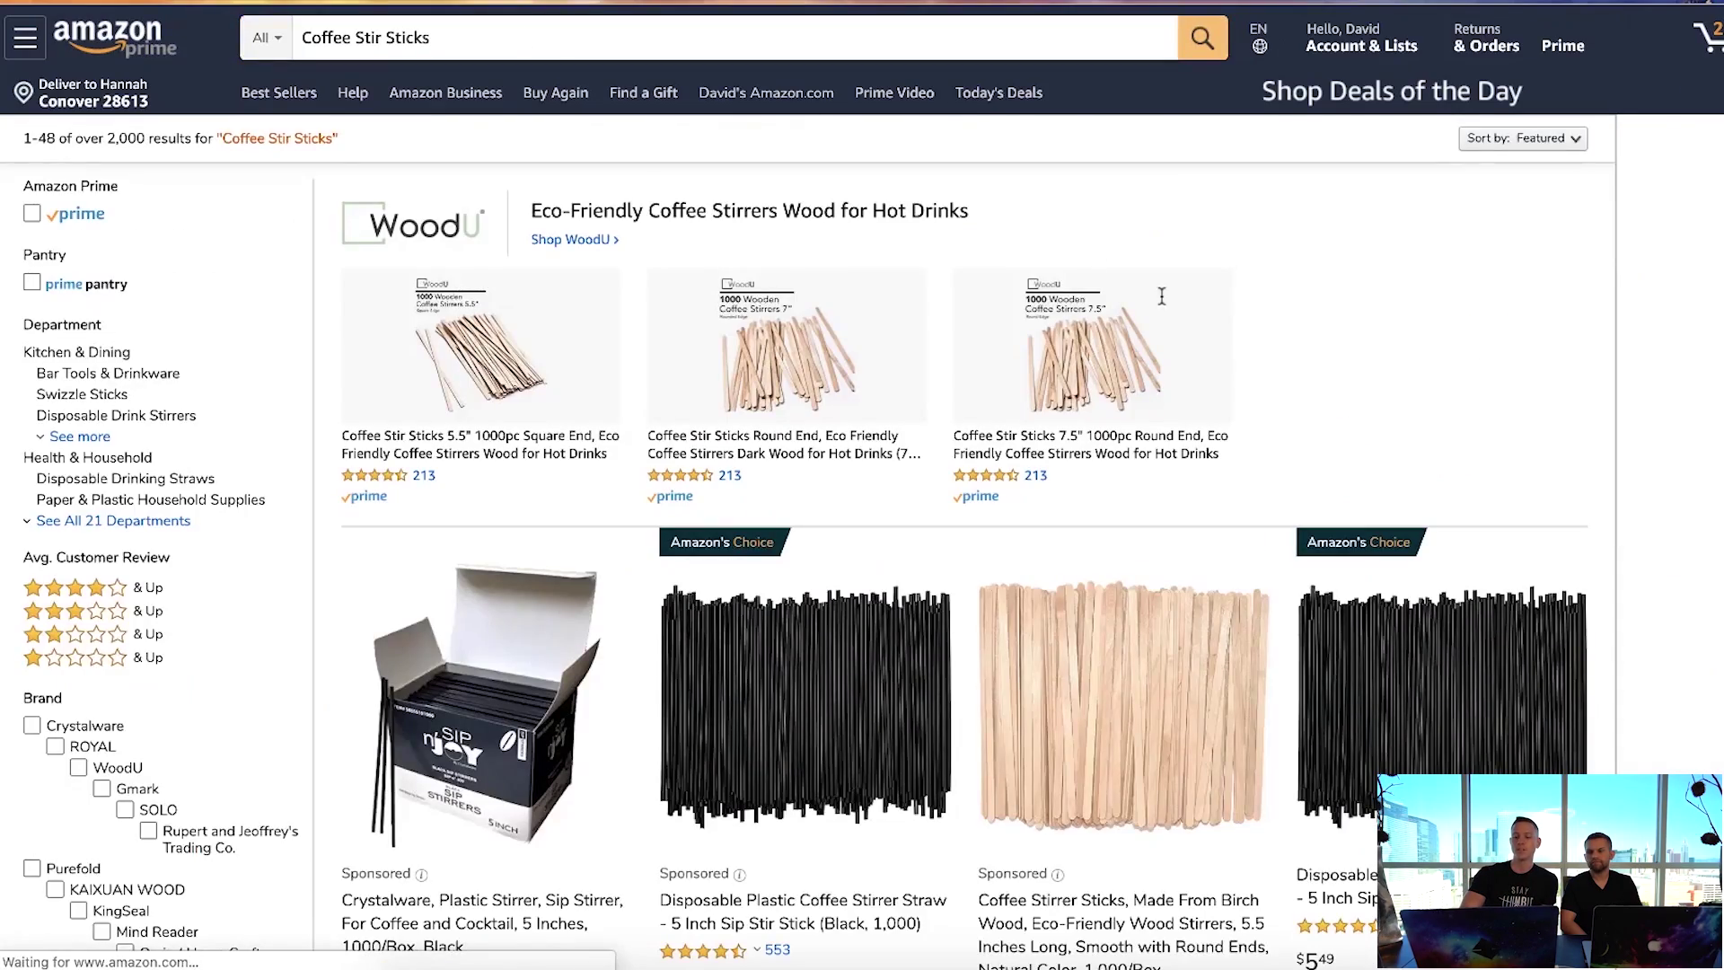
{"action": "scroll", "coordinate": [1161, 304], "scroll_direction": "down", "scroll_amount": 3}
{"action": "scroll", "coordinate": [1161, 304], "scroll_direction": "down", "scroll_amount": 2}
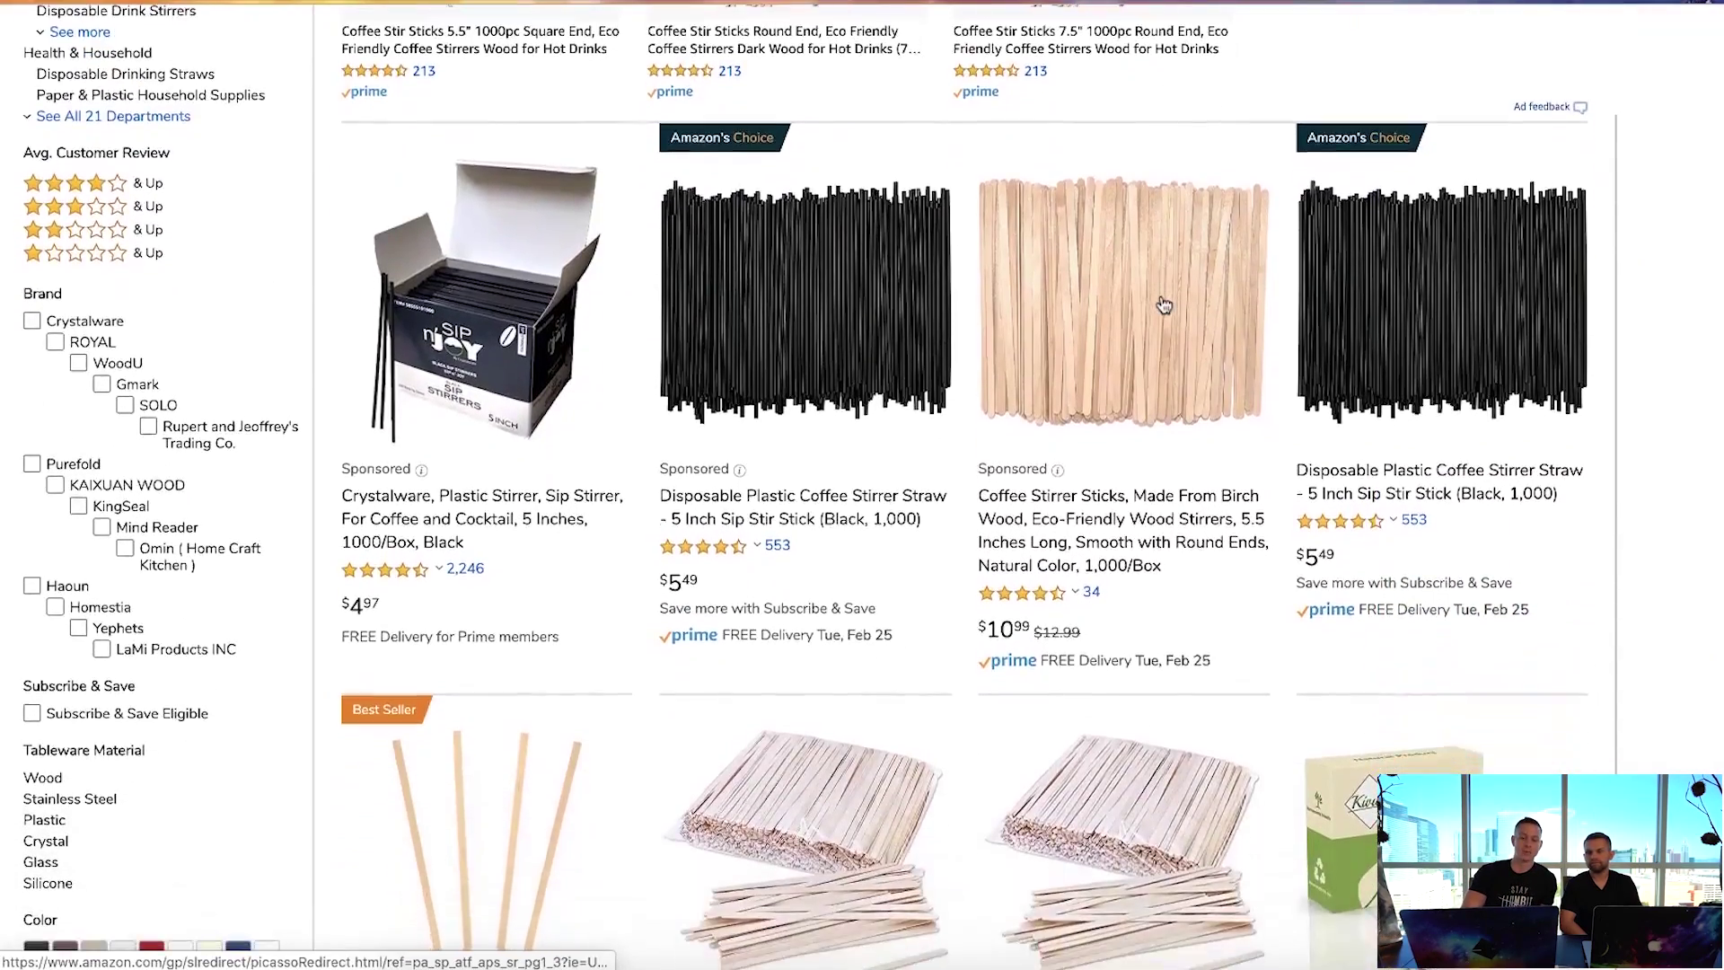
{"action": "scroll", "coordinate": [967, 351], "scroll_direction": "down", "scroll_amount": 5}
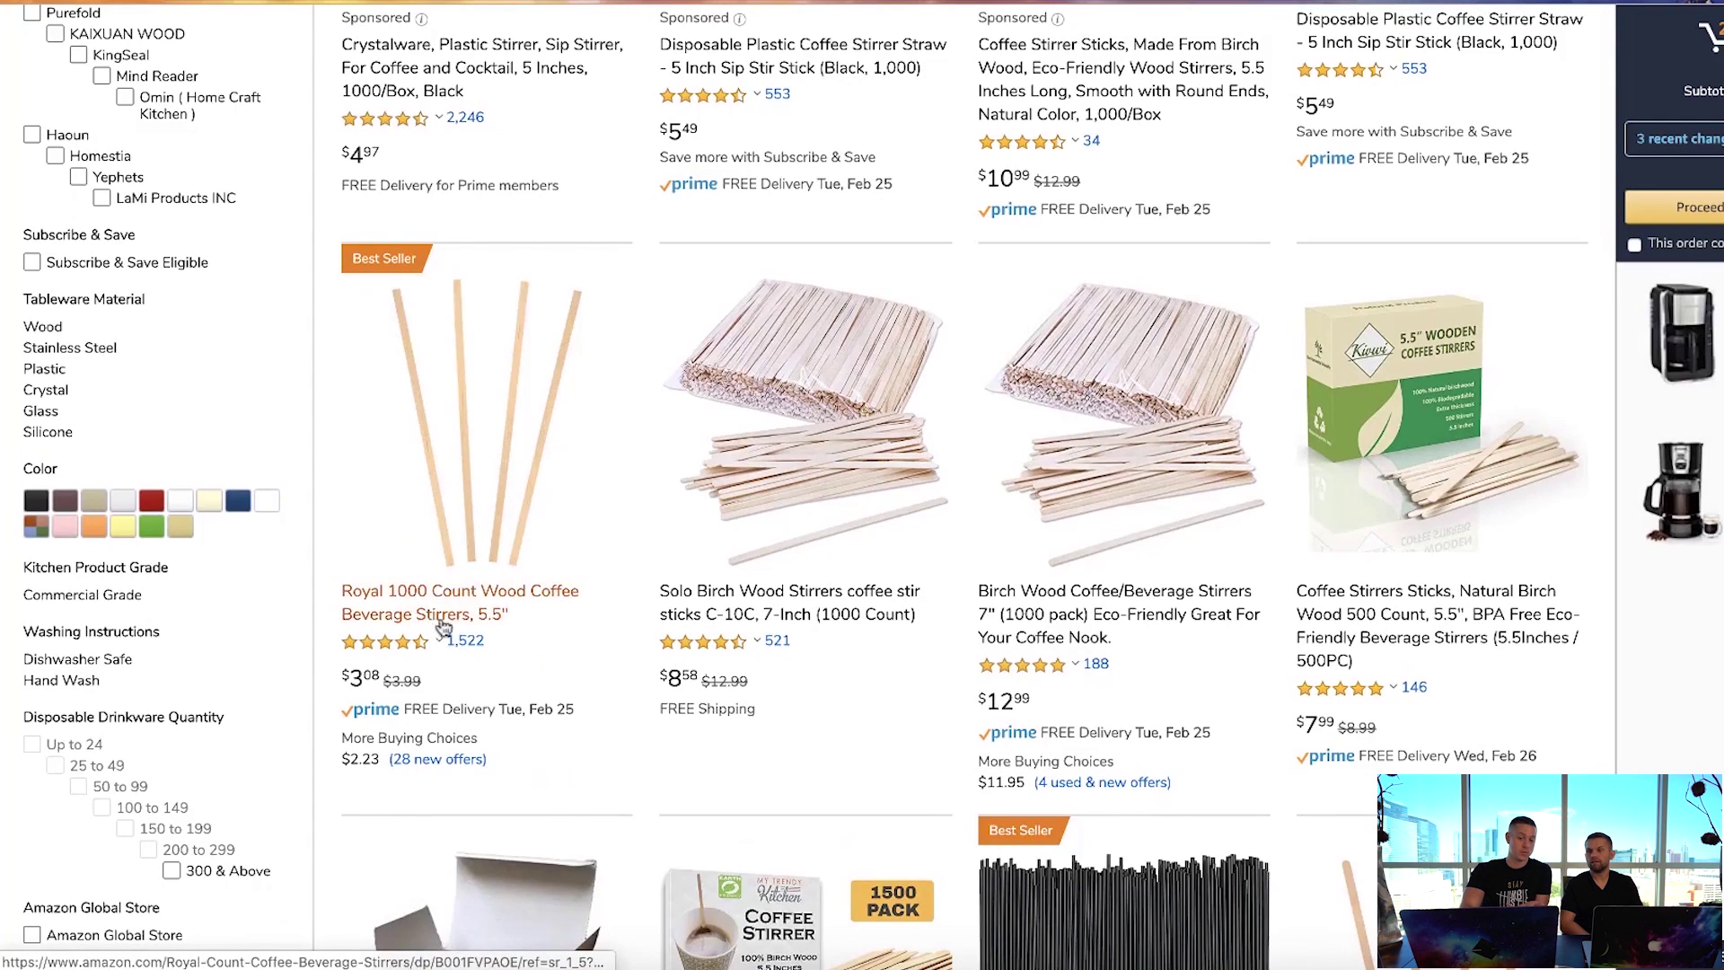
{"action": "scroll", "coordinate": [793, 600], "scroll_direction": "down", "scroll_amount": 3}
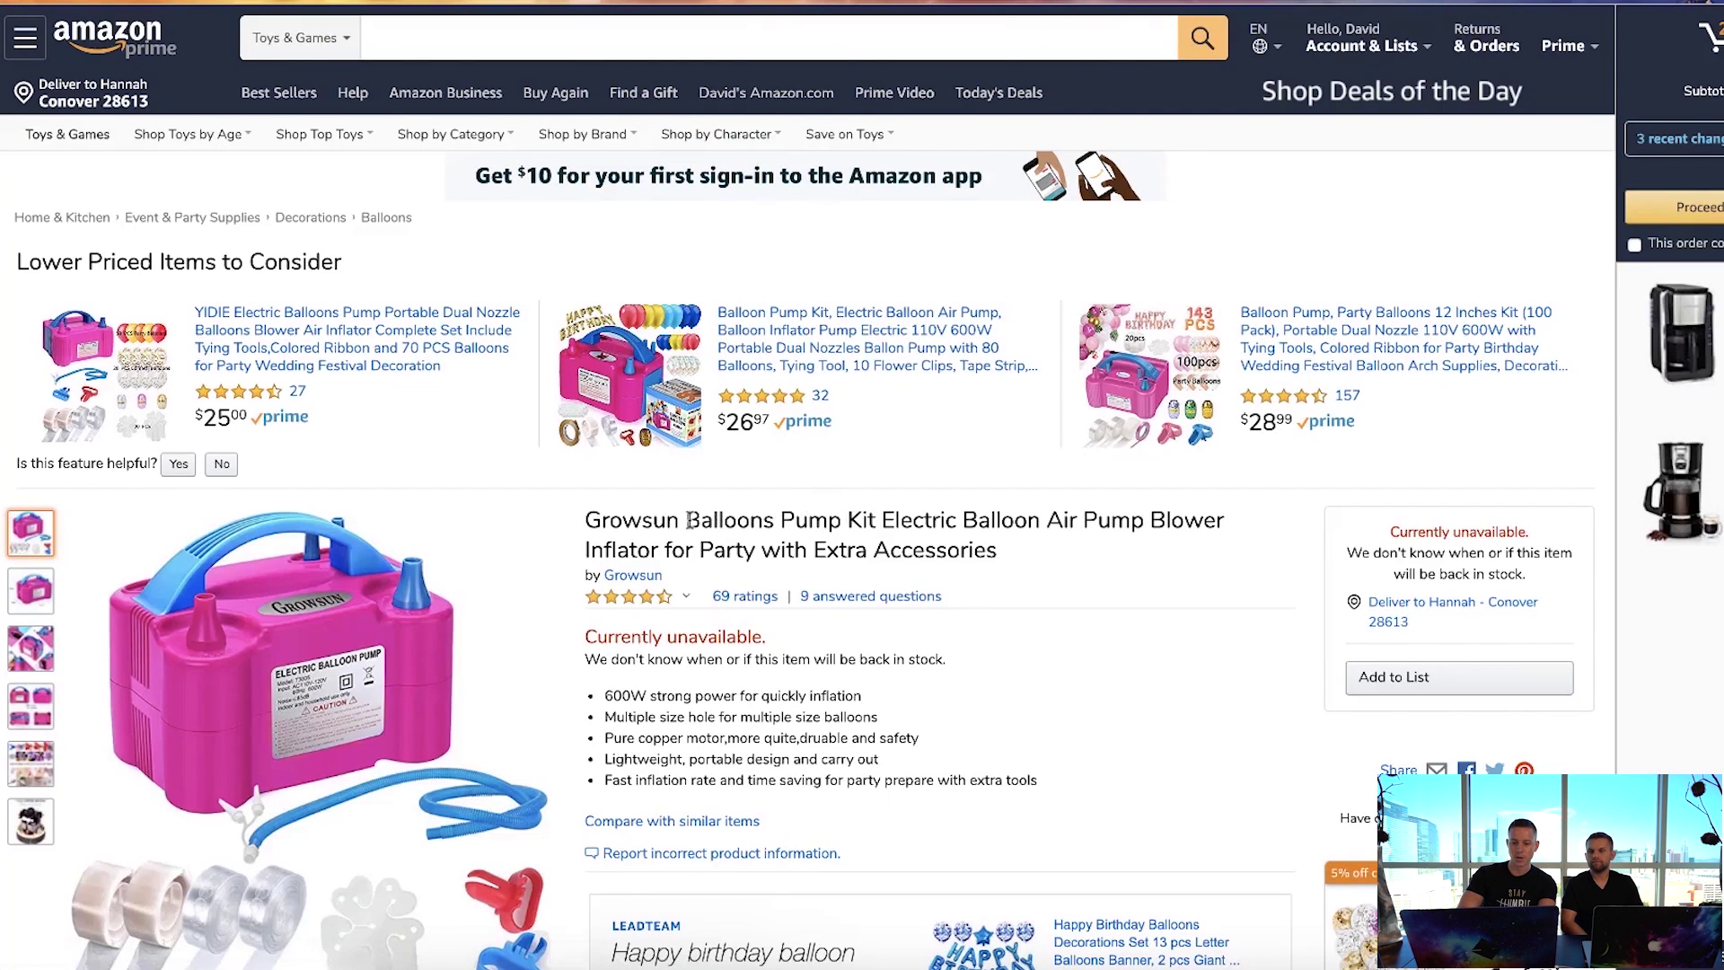
Search all Amazon departments for "Balloons Pump Kit", using the words copied from the Growsun listing's title.
{"action": "left_click_drag", "start_coordinate": [690, 521], "coordinate": [886, 522]}
{"action": "key", "text": "super+c"}
{"action": "left_click", "coordinate": [296, 38]}
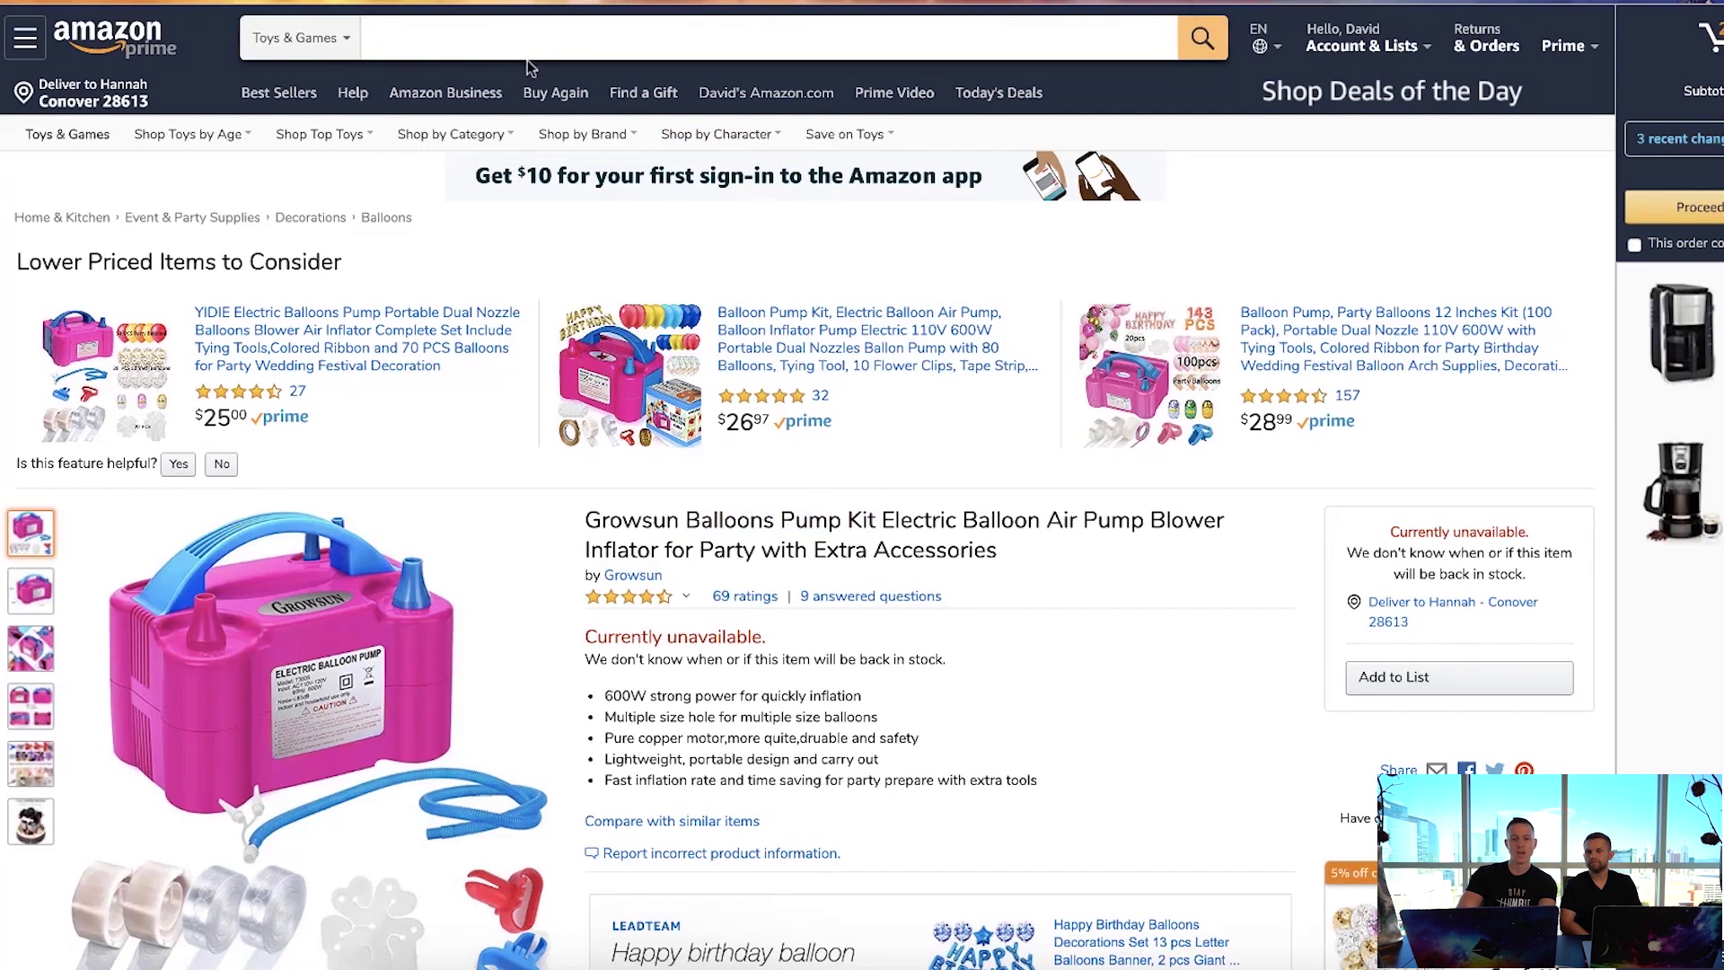
{"action": "scroll", "coordinate": [359, 35], "scroll_direction": "up", "scroll_amount": 10}
{"action": "left_click", "coordinate": [481, 19]}
{"action": "left_click", "coordinate": [469, 41]}
{"action": "key", "text": "super+v"}
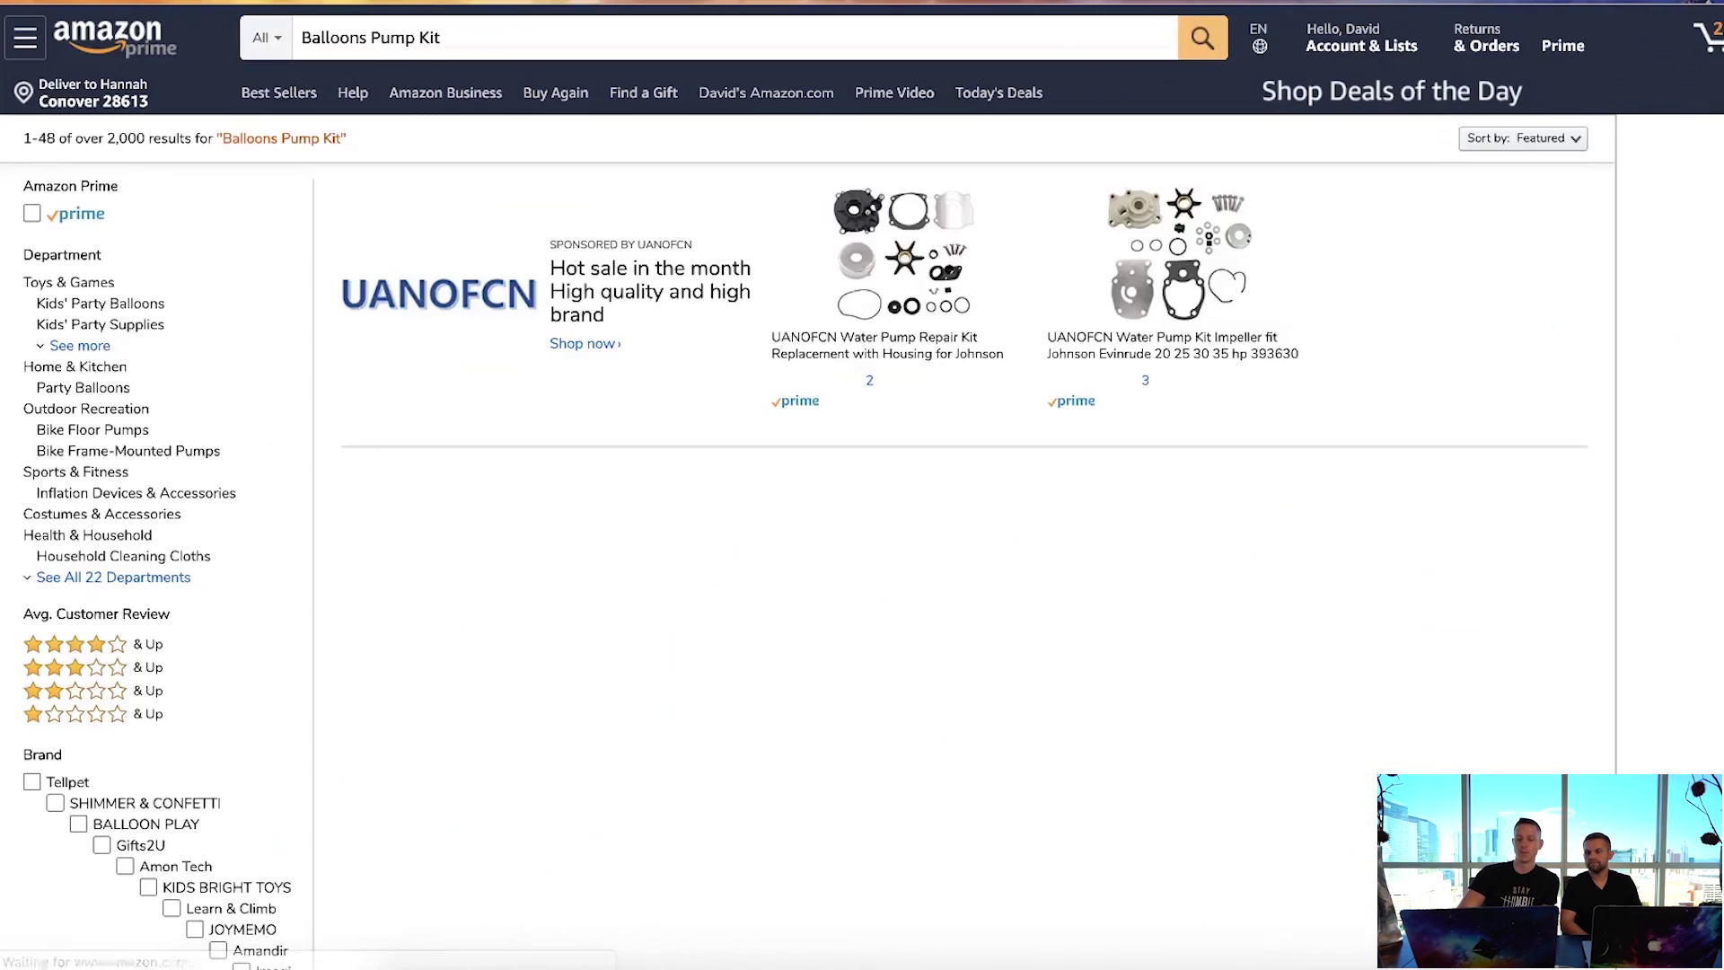
{"action": "scroll", "coordinate": [948, 444], "scroll_direction": "down", "scroll_amount": 5}
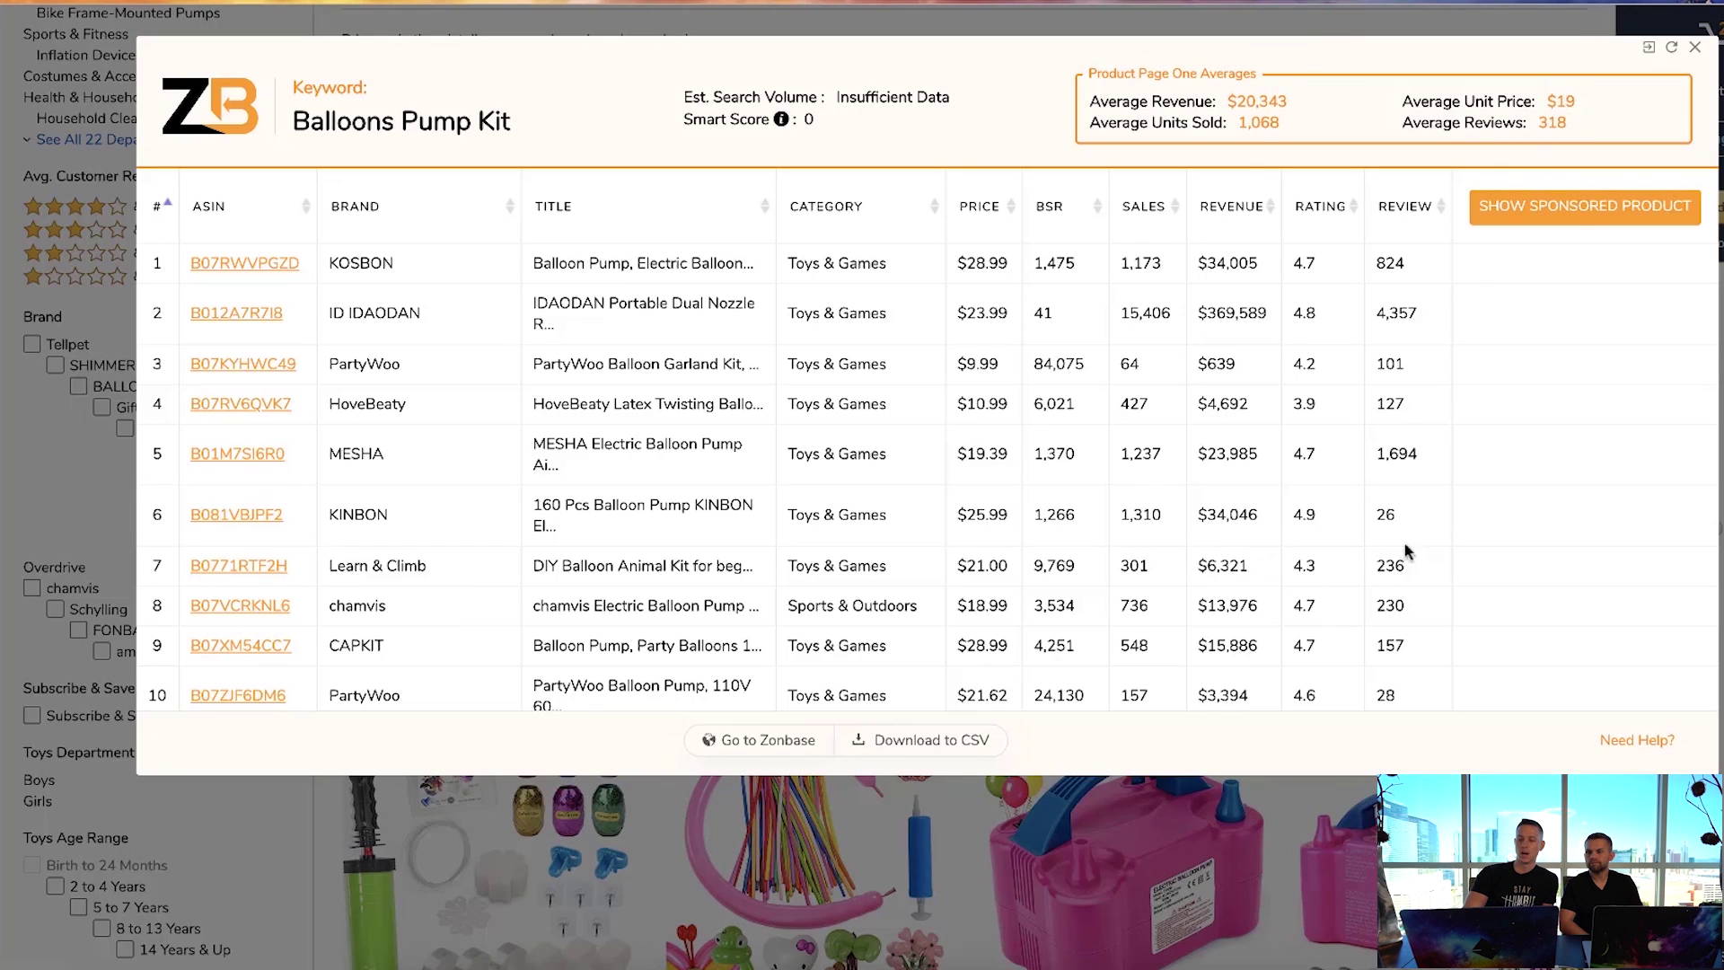
Examine the revenue and review figures of the page-one products in the Balloons Pump Kit report and close it.
{"action": "scroll", "coordinate": [1268, 604], "scroll_direction": "down", "scroll_amount": 1}
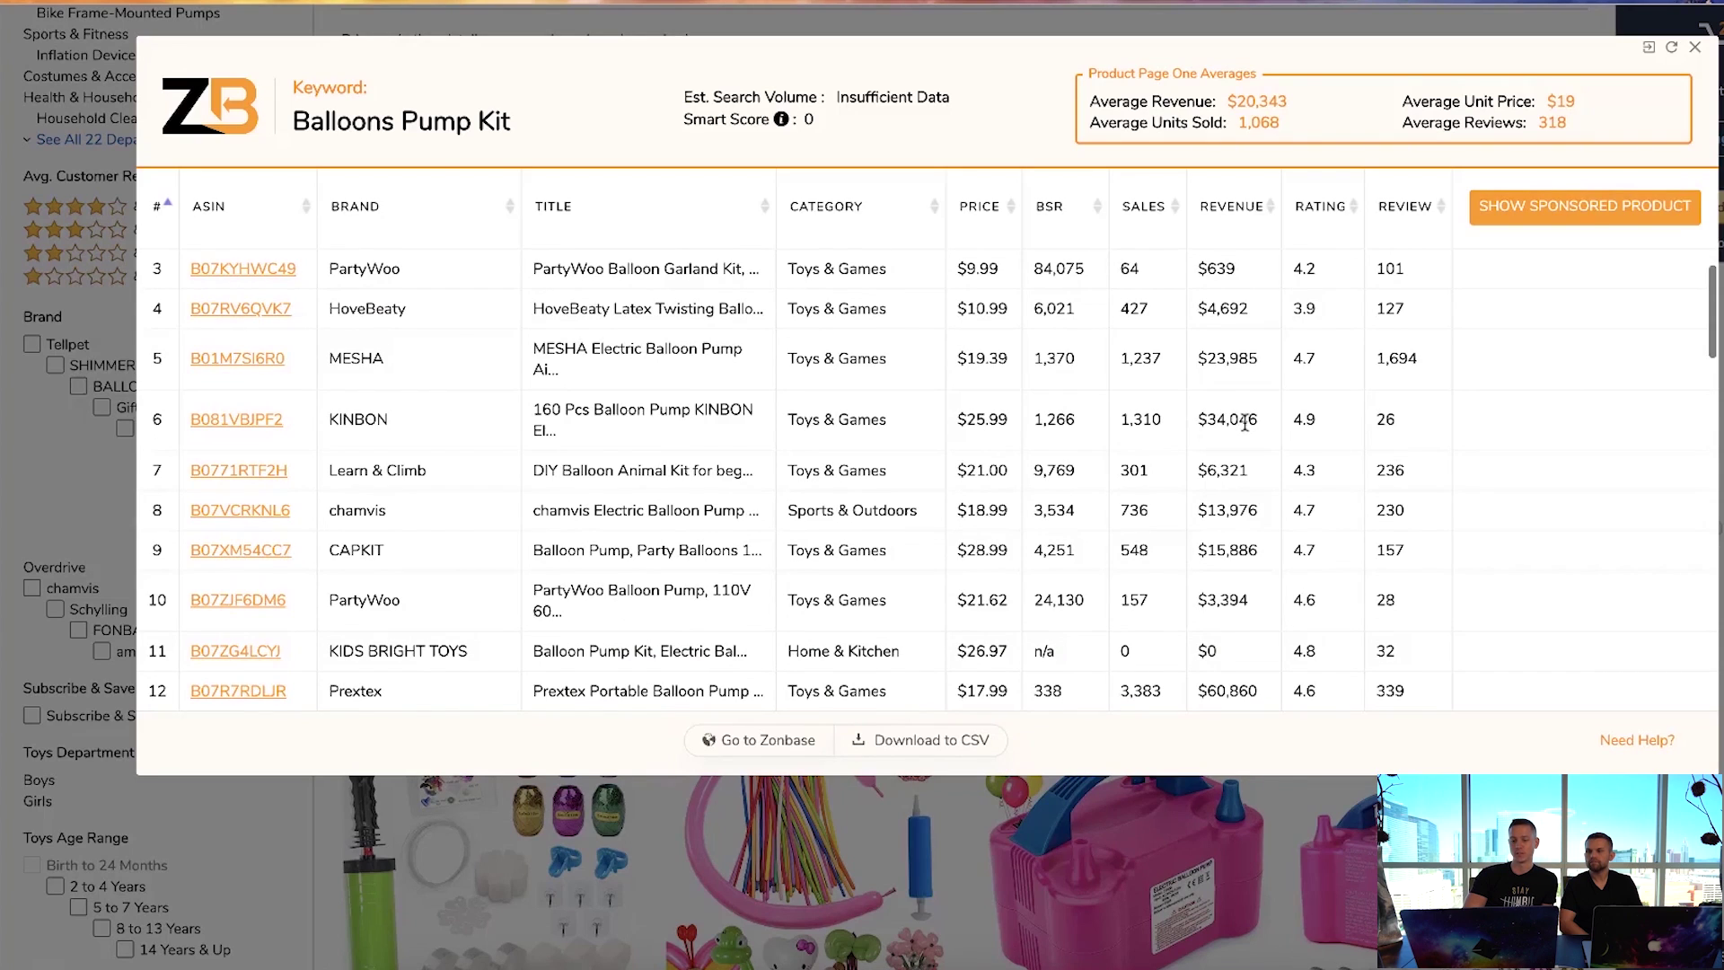
{"action": "scroll", "coordinate": [1245, 422], "scroll_direction": "down", "scroll_amount": 1}
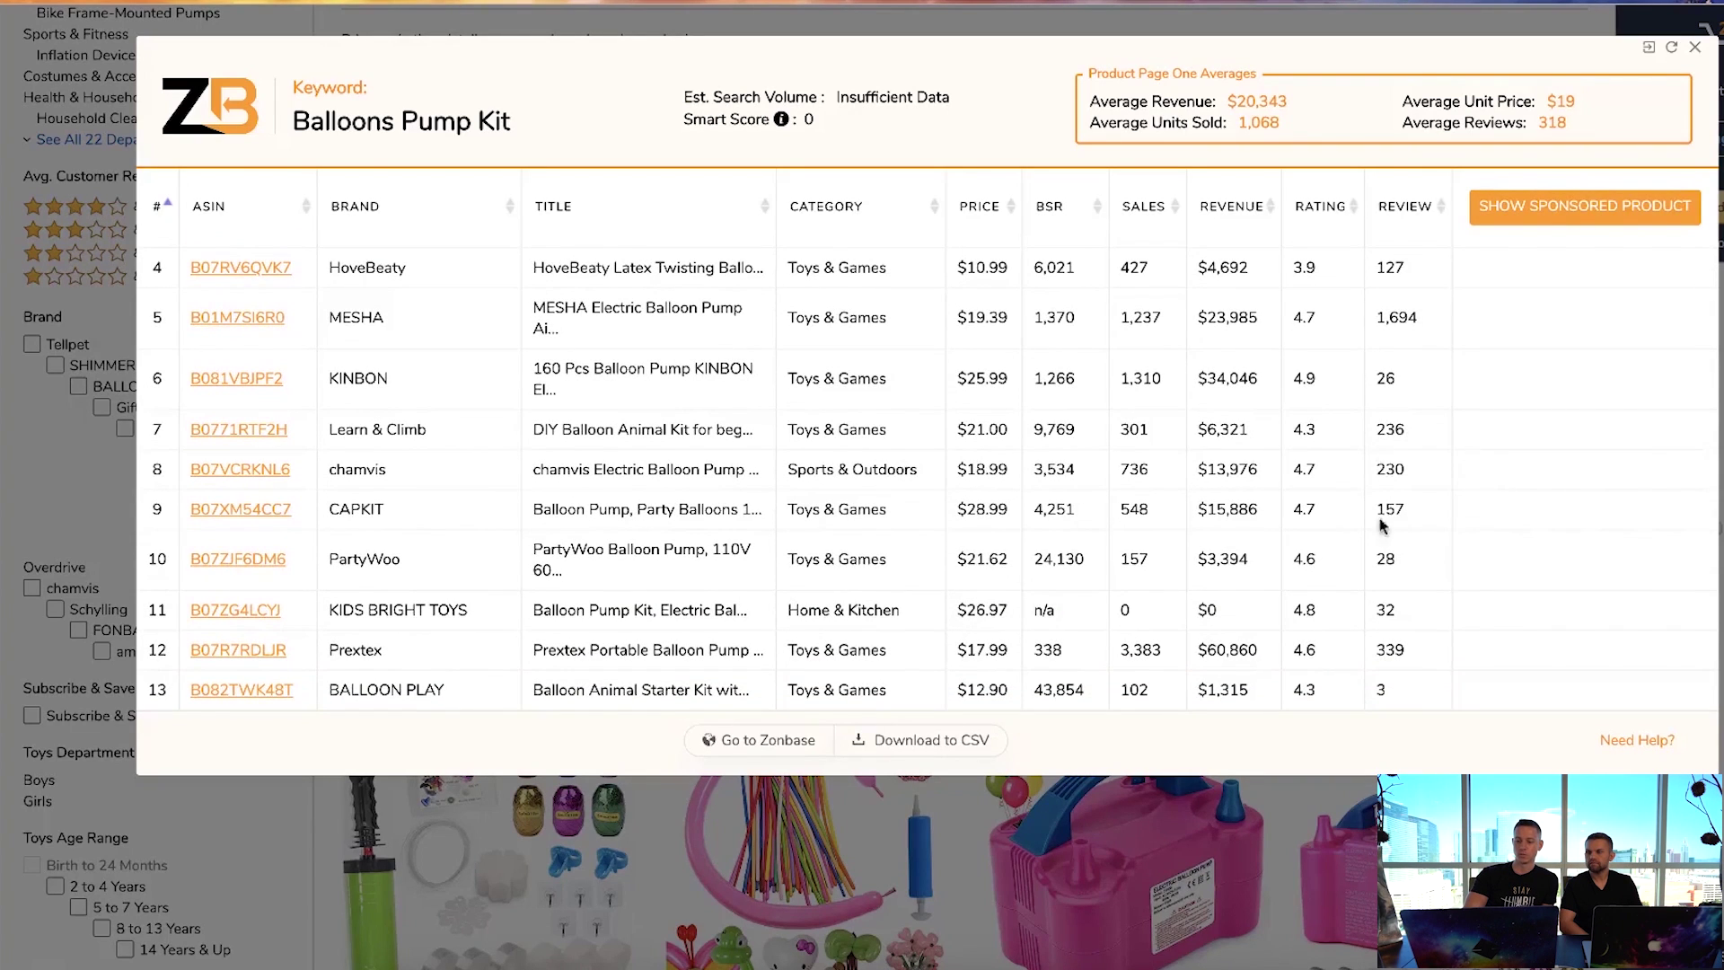
{"action": "scroll", "coordinate": [1382, 521], "scroll_direction": "down", "scroll_amount": 5}
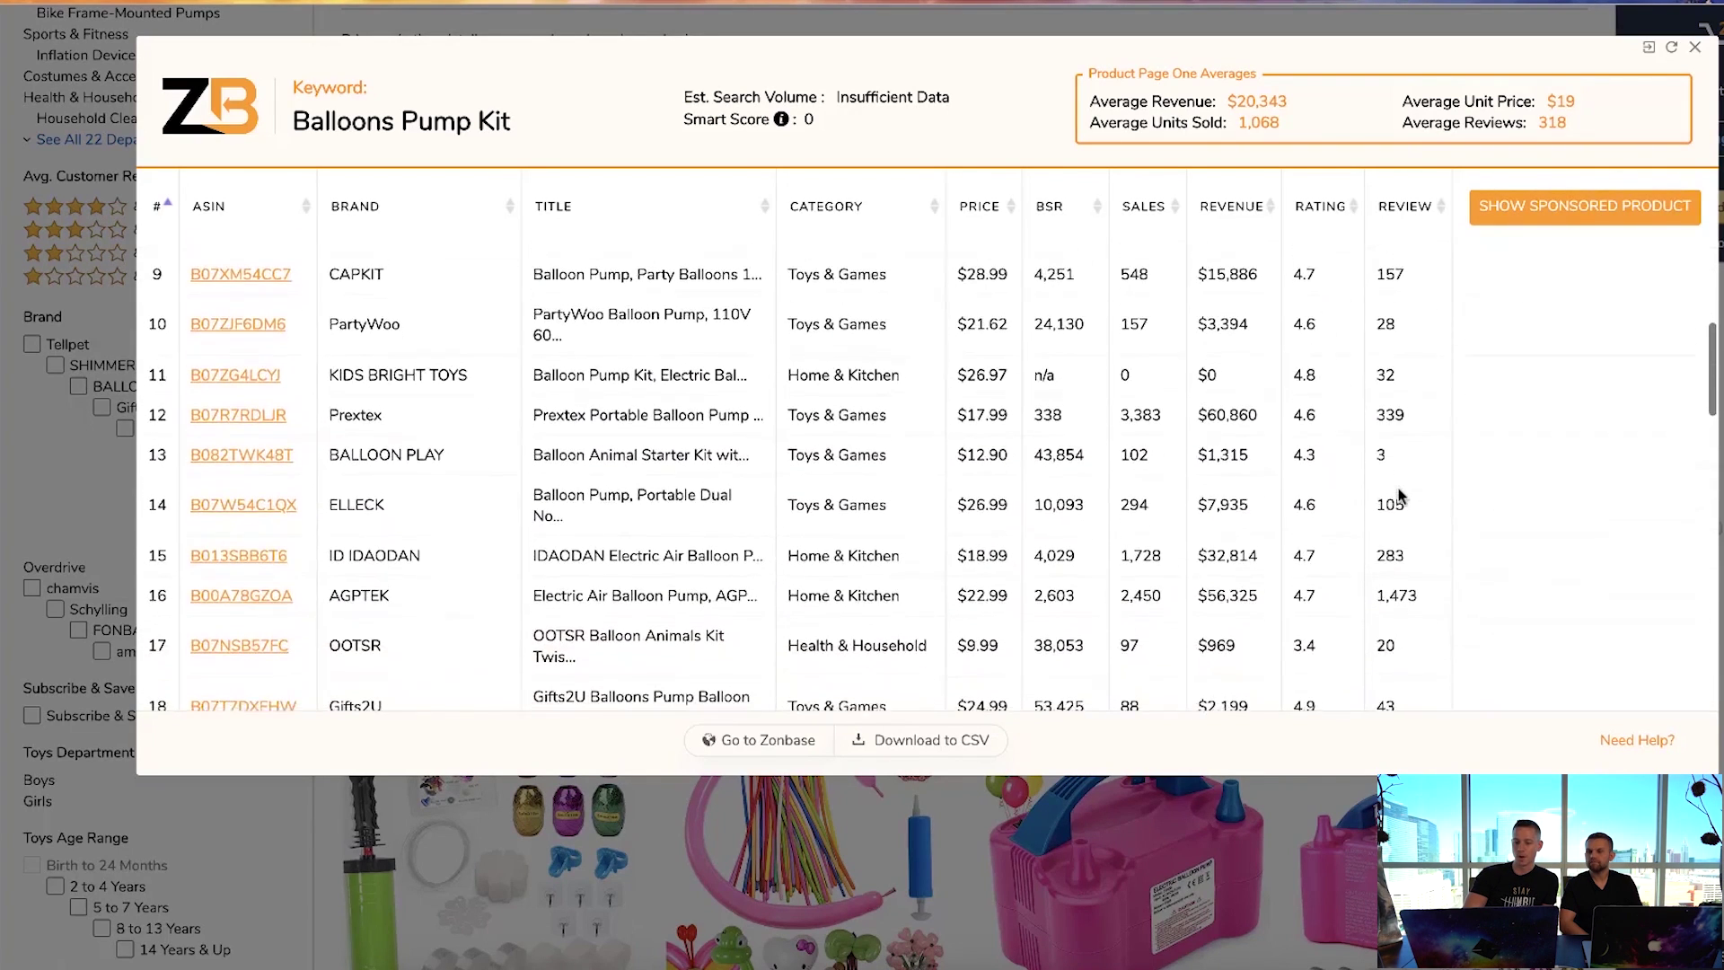
{"action": "scroll", "coordinate": [1293, 529], "scroll_direction": "down", "scroll_amount": 1}
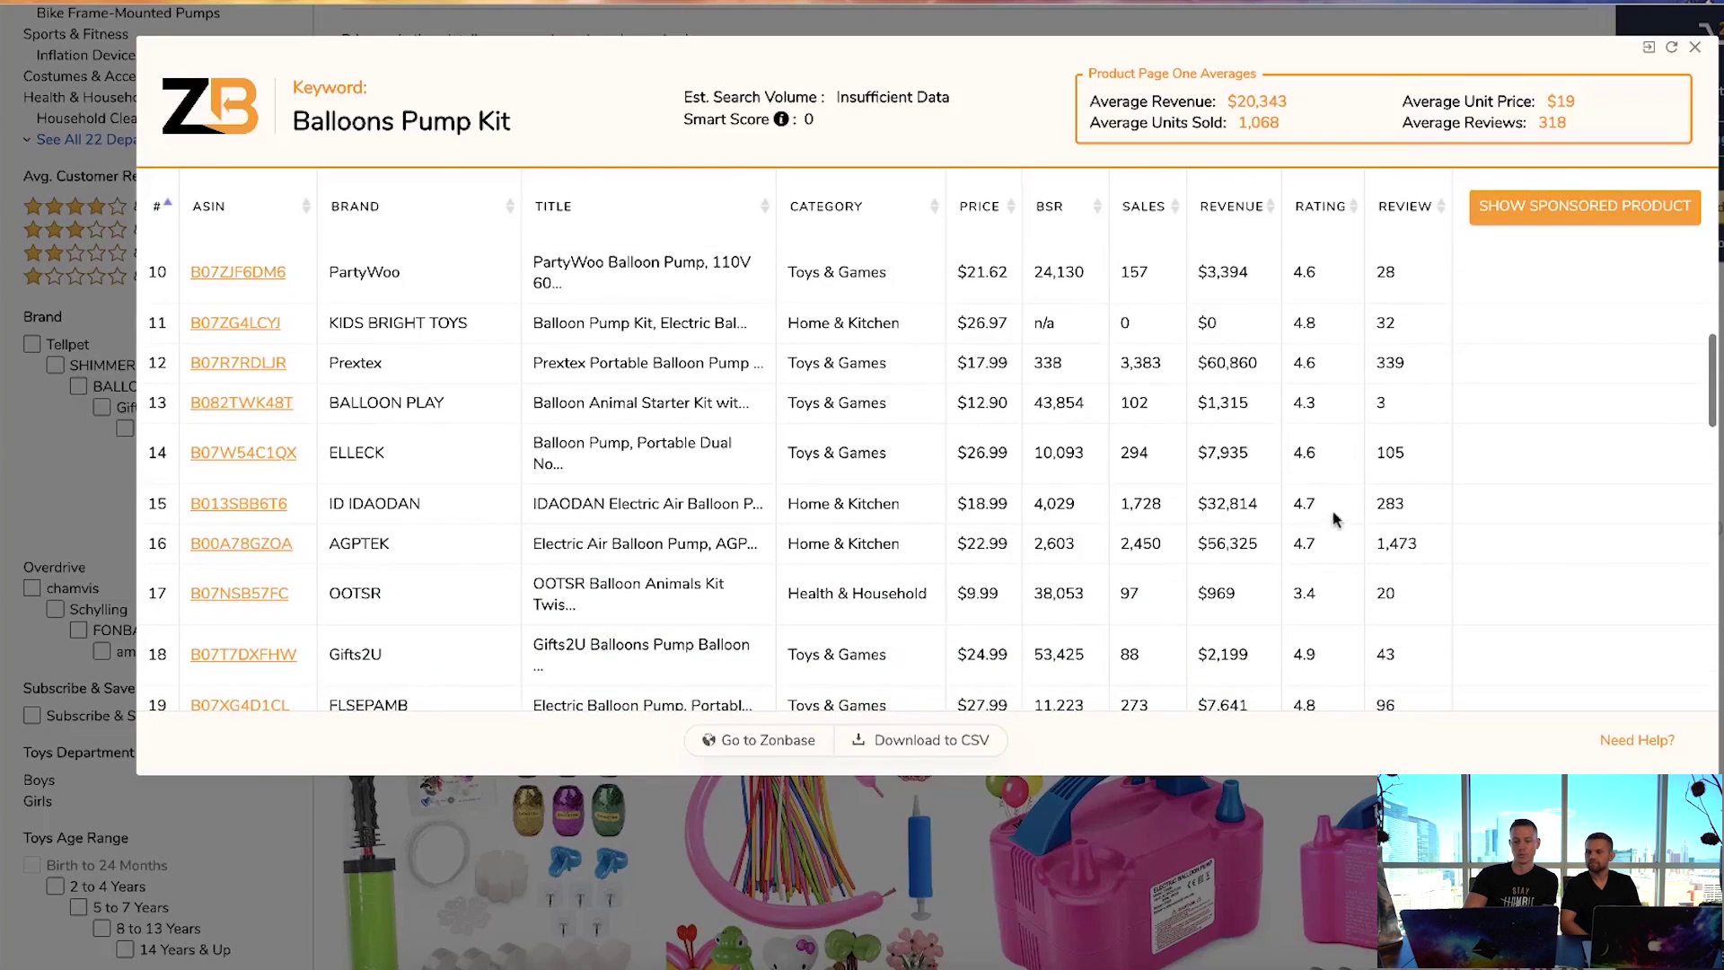
{"action": "scroll", "coordinate": [1396, 494], "scroll_direction": "down", "scroll_amount": 2}
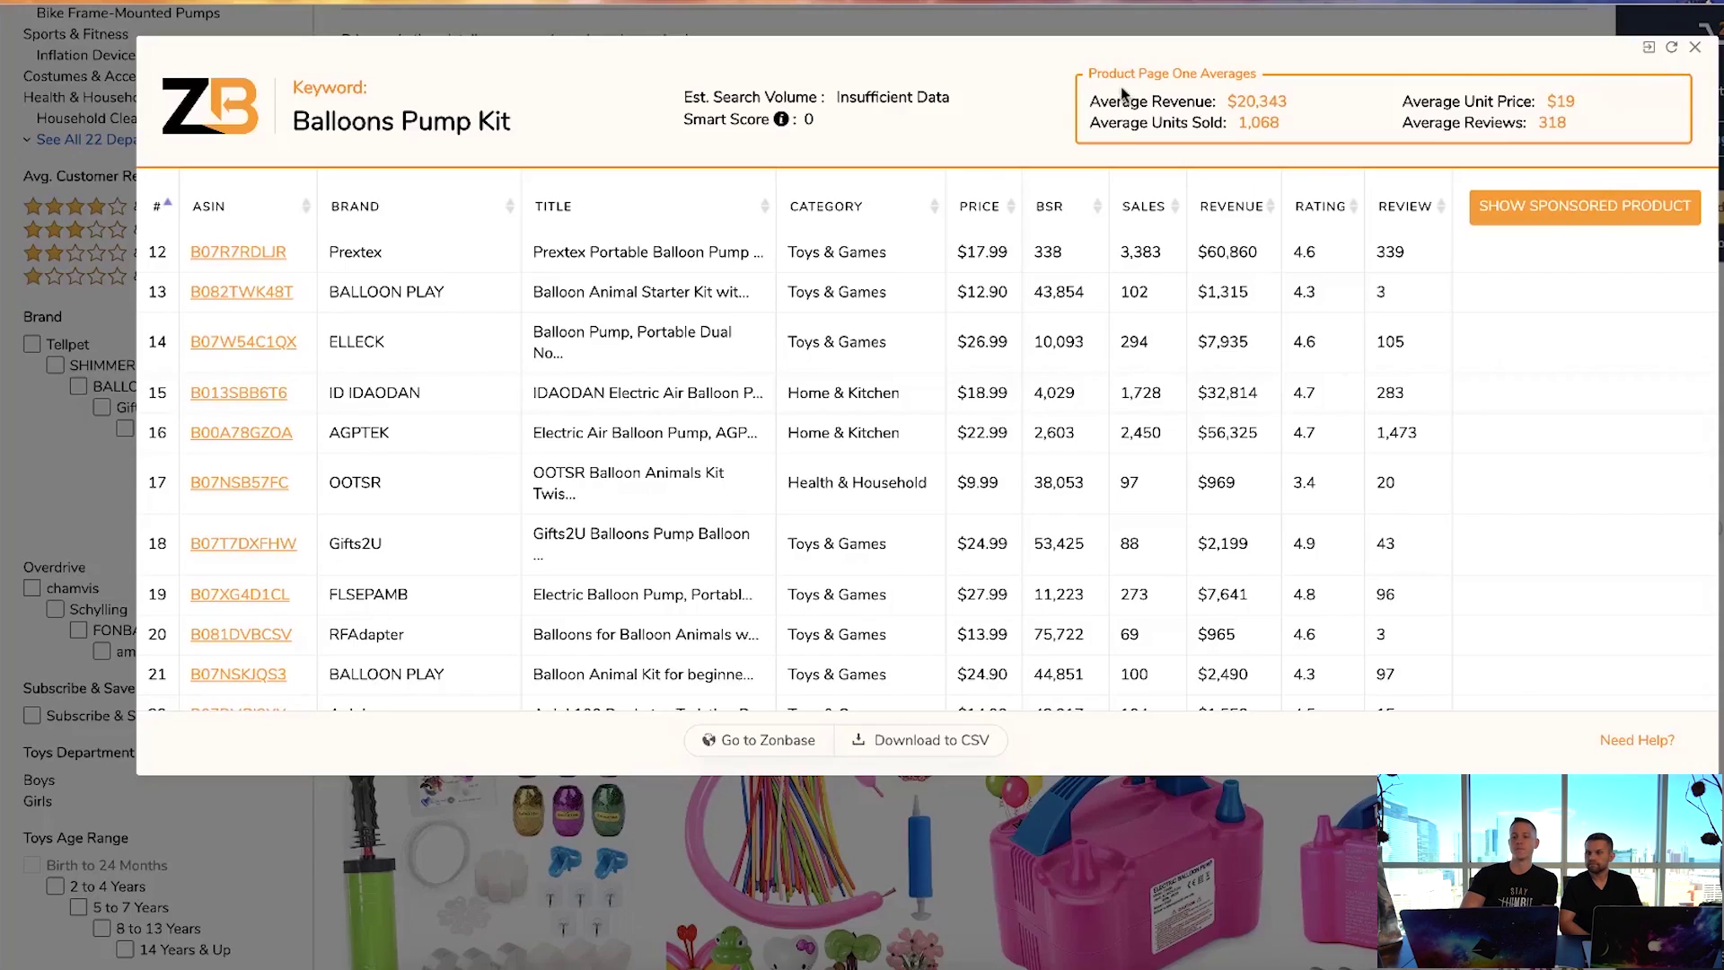
{"action": "left_click", "coordinate": [1695, 47]}
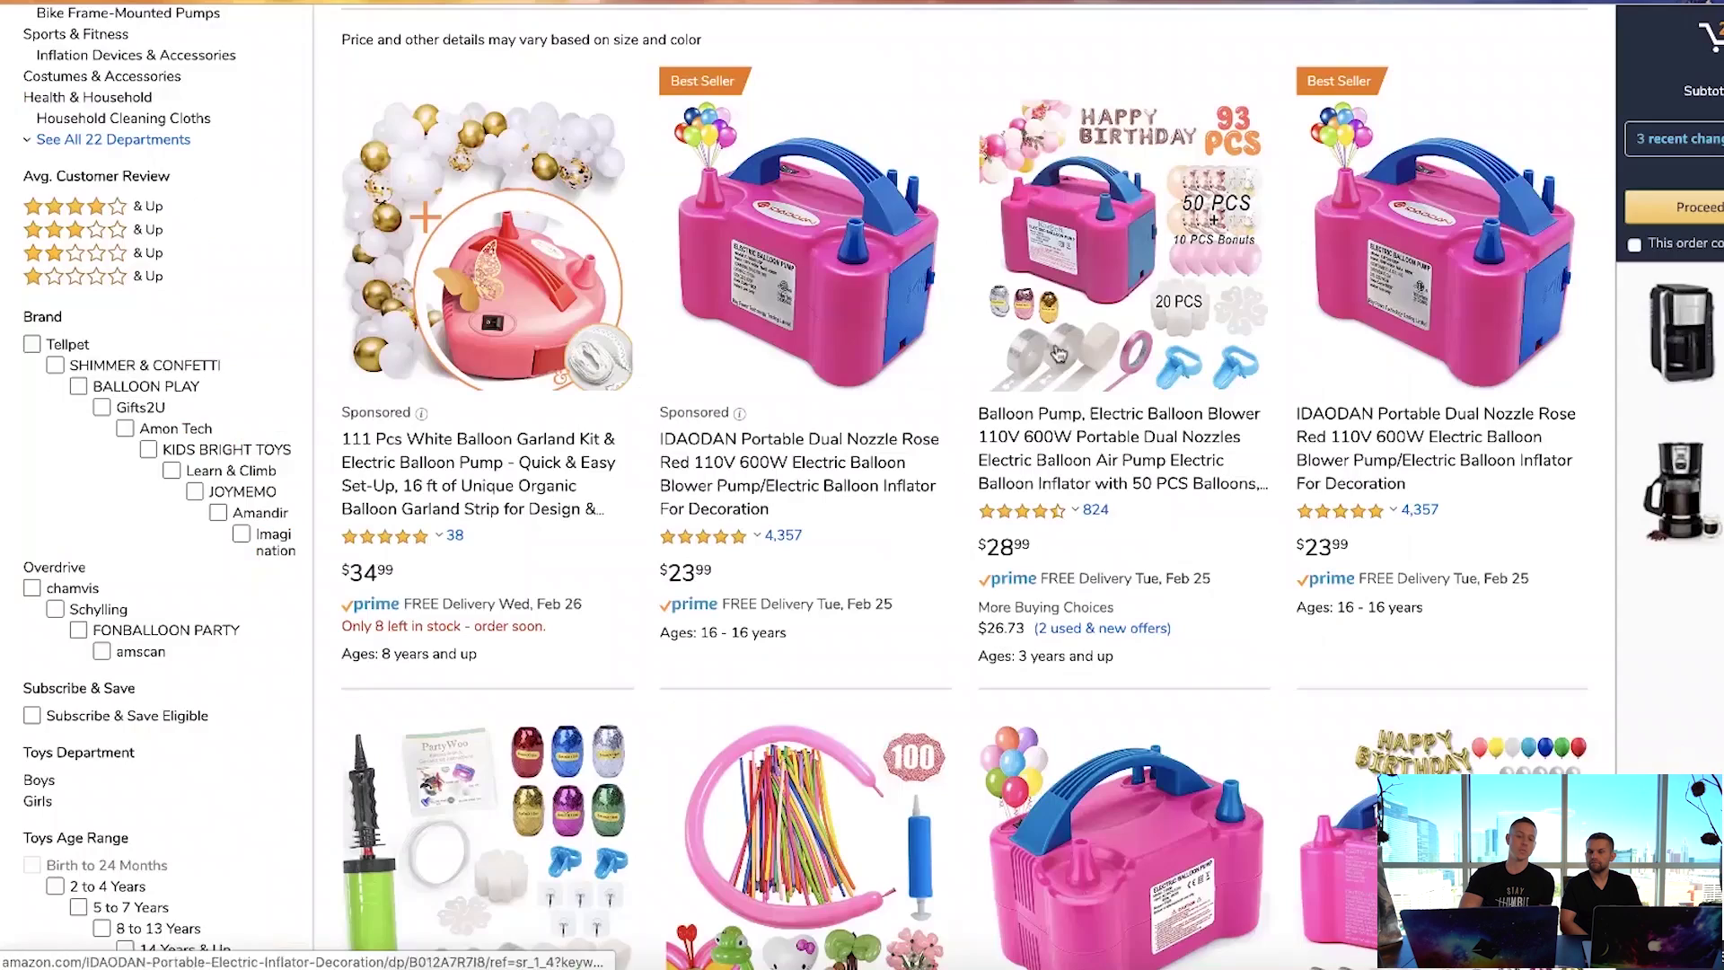
{"action": "scroll", "coordinate": [918, 451], "scroll_direction": "up", "scroll_amount": 5}
Switch to the Google Docs product research summary, highlight criterion 2 on reviews, and read through the five criteria.
{"action": "scroll", "coordinate": [917, 450], "scroll_direction": "down", "scroll_amount": 1}
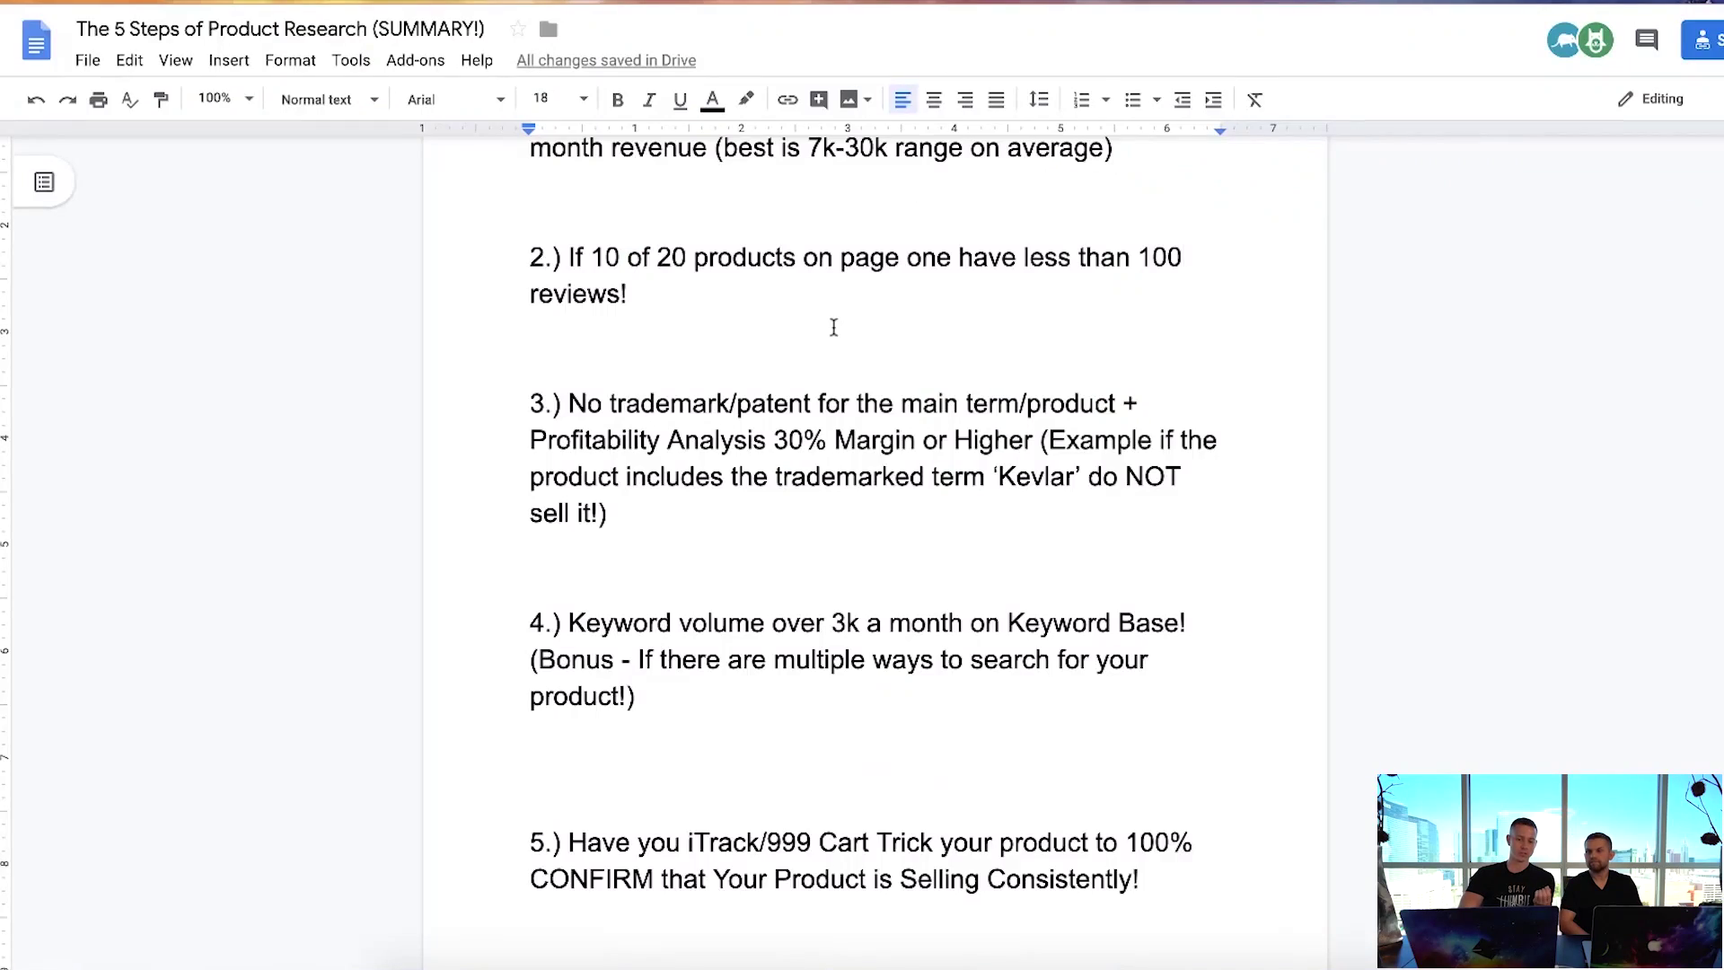
{"action": "scroll", "coordinate": [834, 326], "scroll_direction": "up", "scroll_amount": 3}
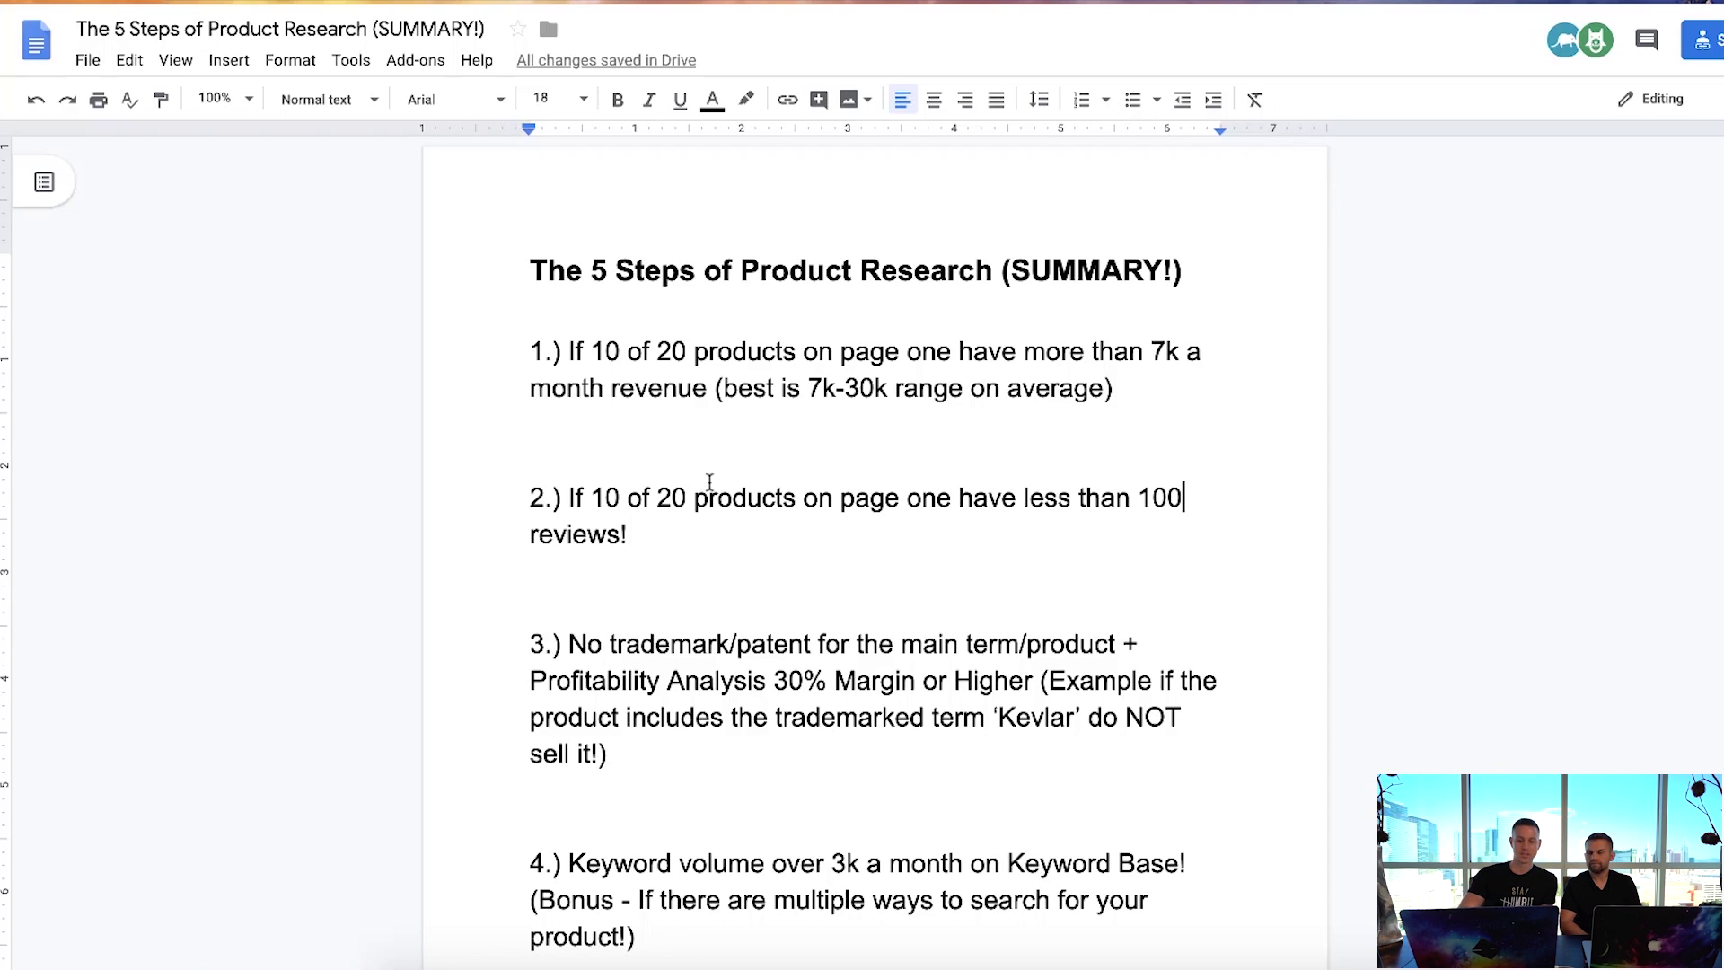
{"action": "left_click_drag", "start_coordinate": [688, 534], "coordinate": [444, 489]}
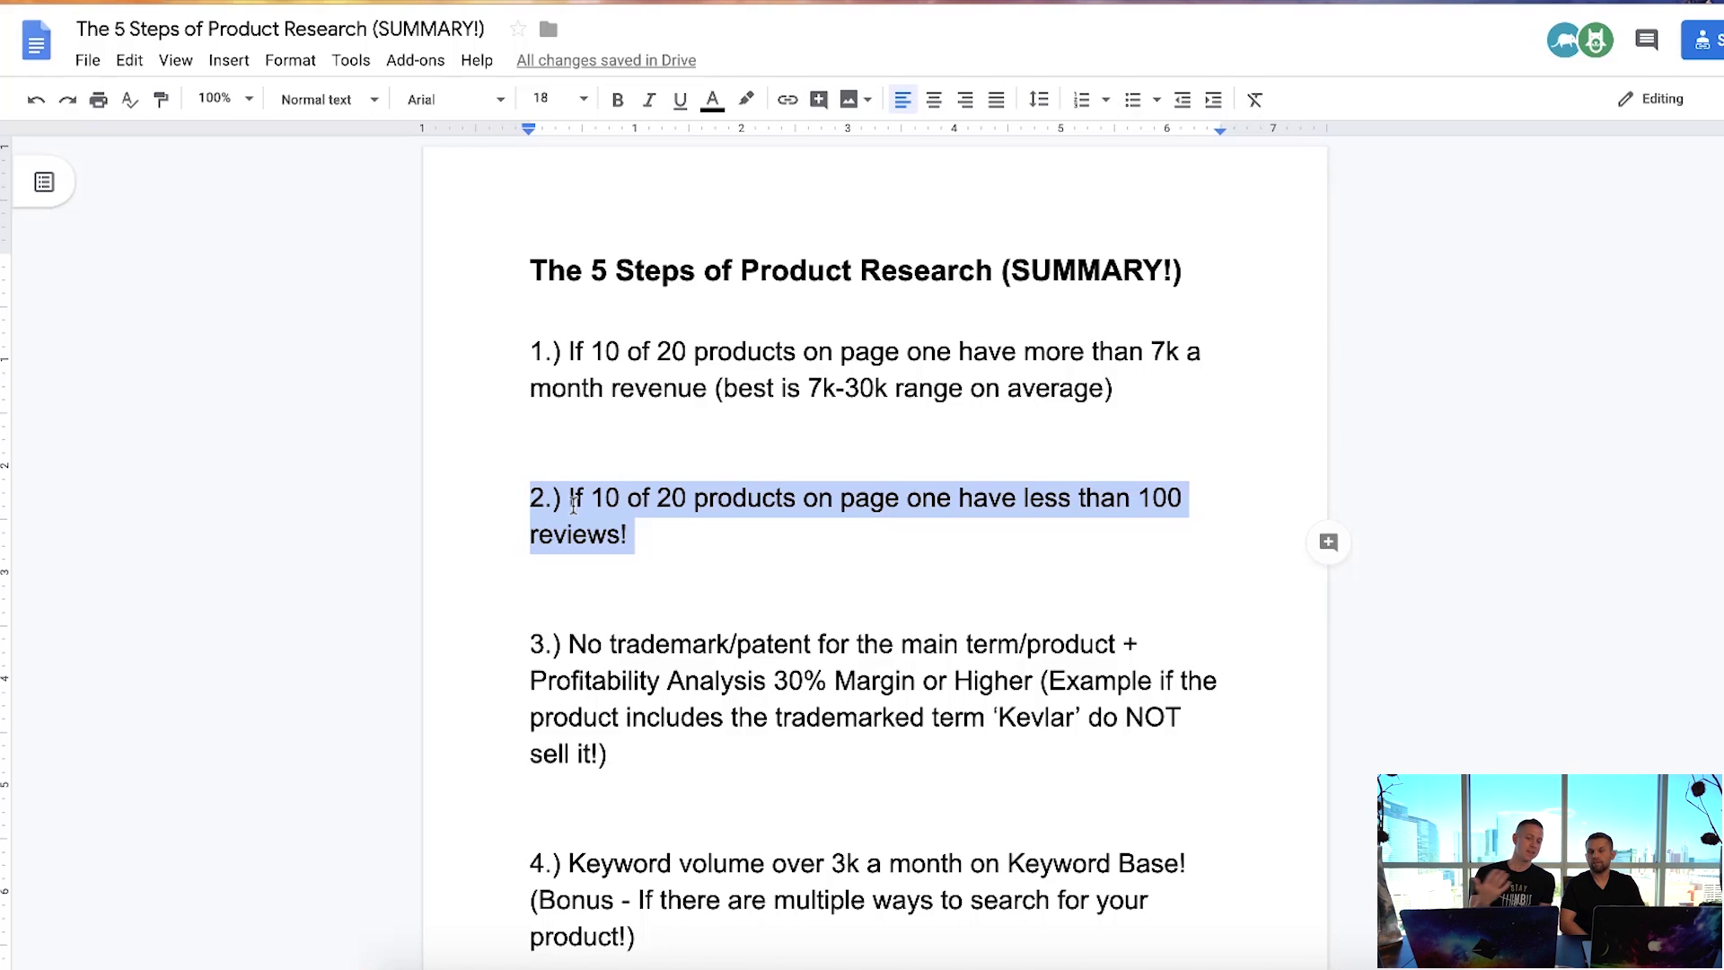
{"action": "scroll", "coordinate": [566, 510], "scroll_direction": "down", "scroll_amount": 2}
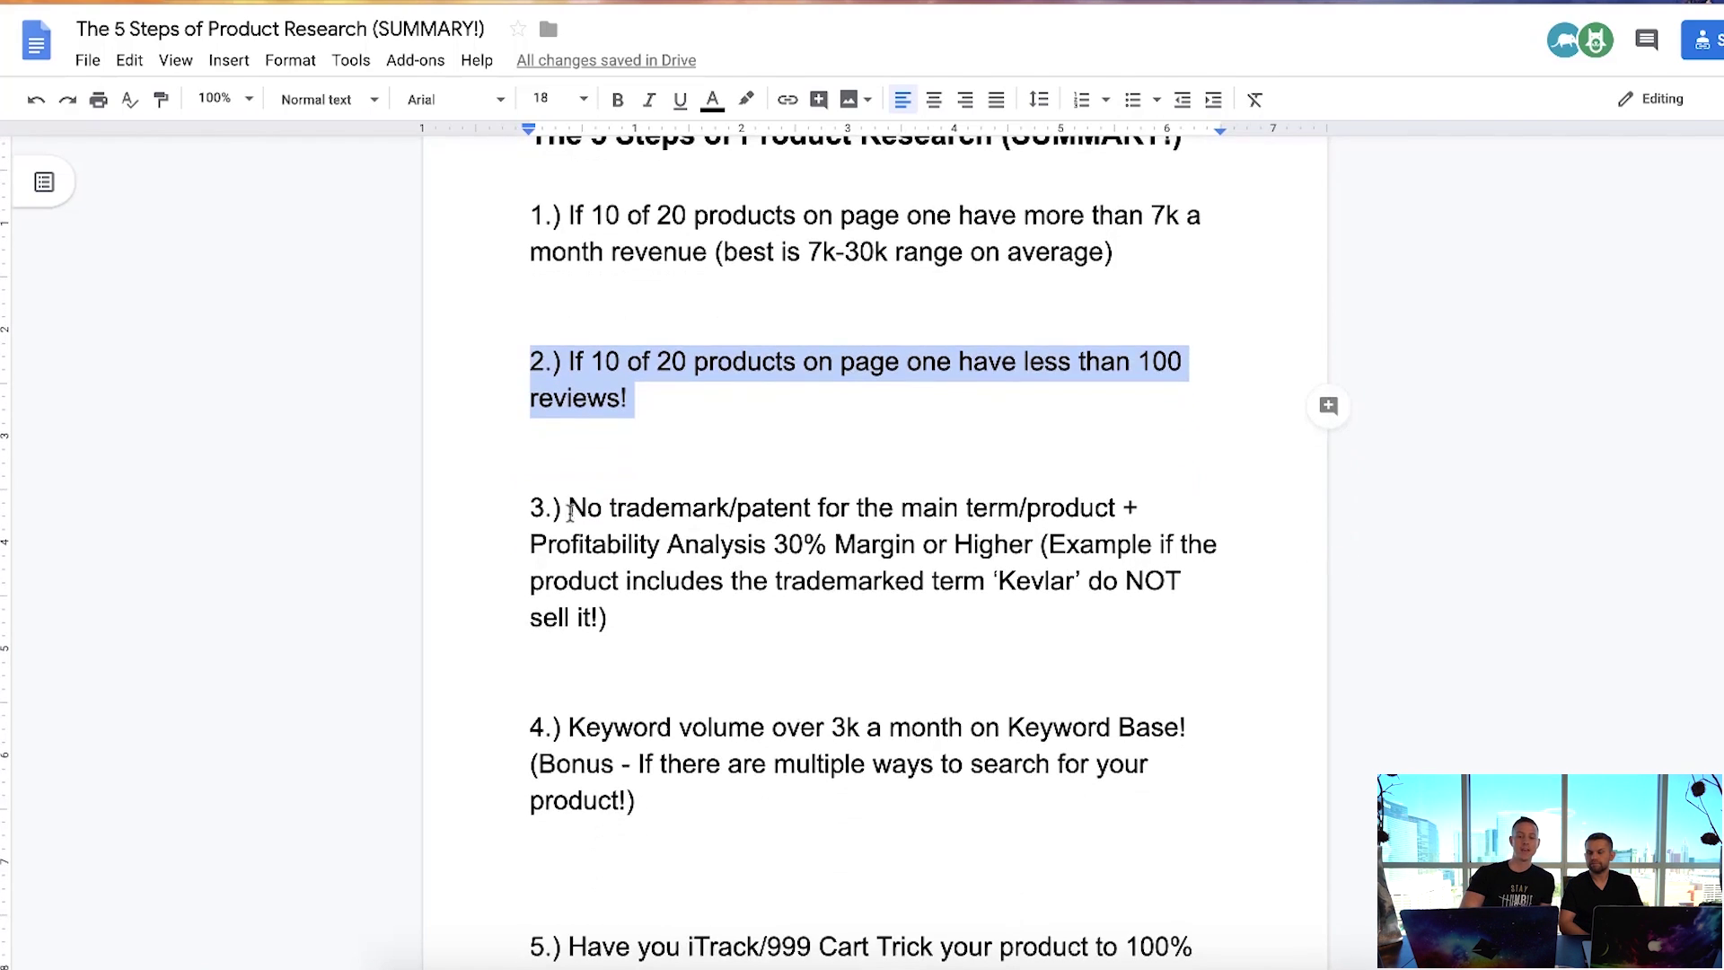
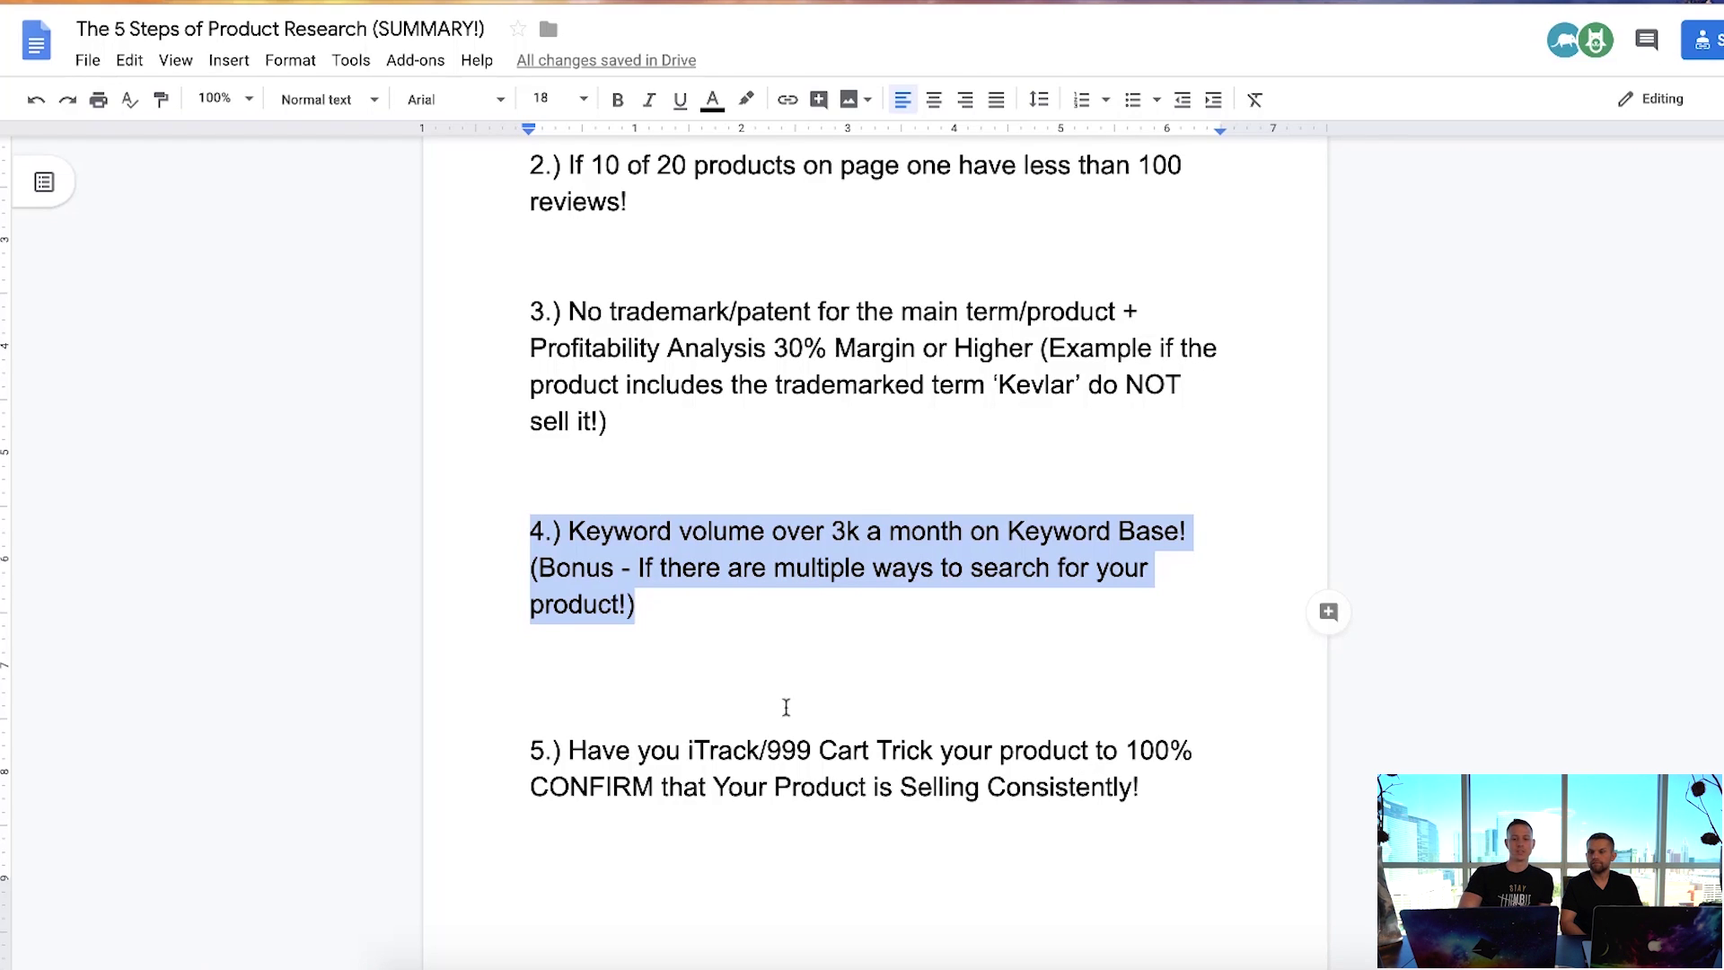
{"action": "scroll", "coordinate": [778, 703], "scroll_direction": "up", "scroll_amount": 4}
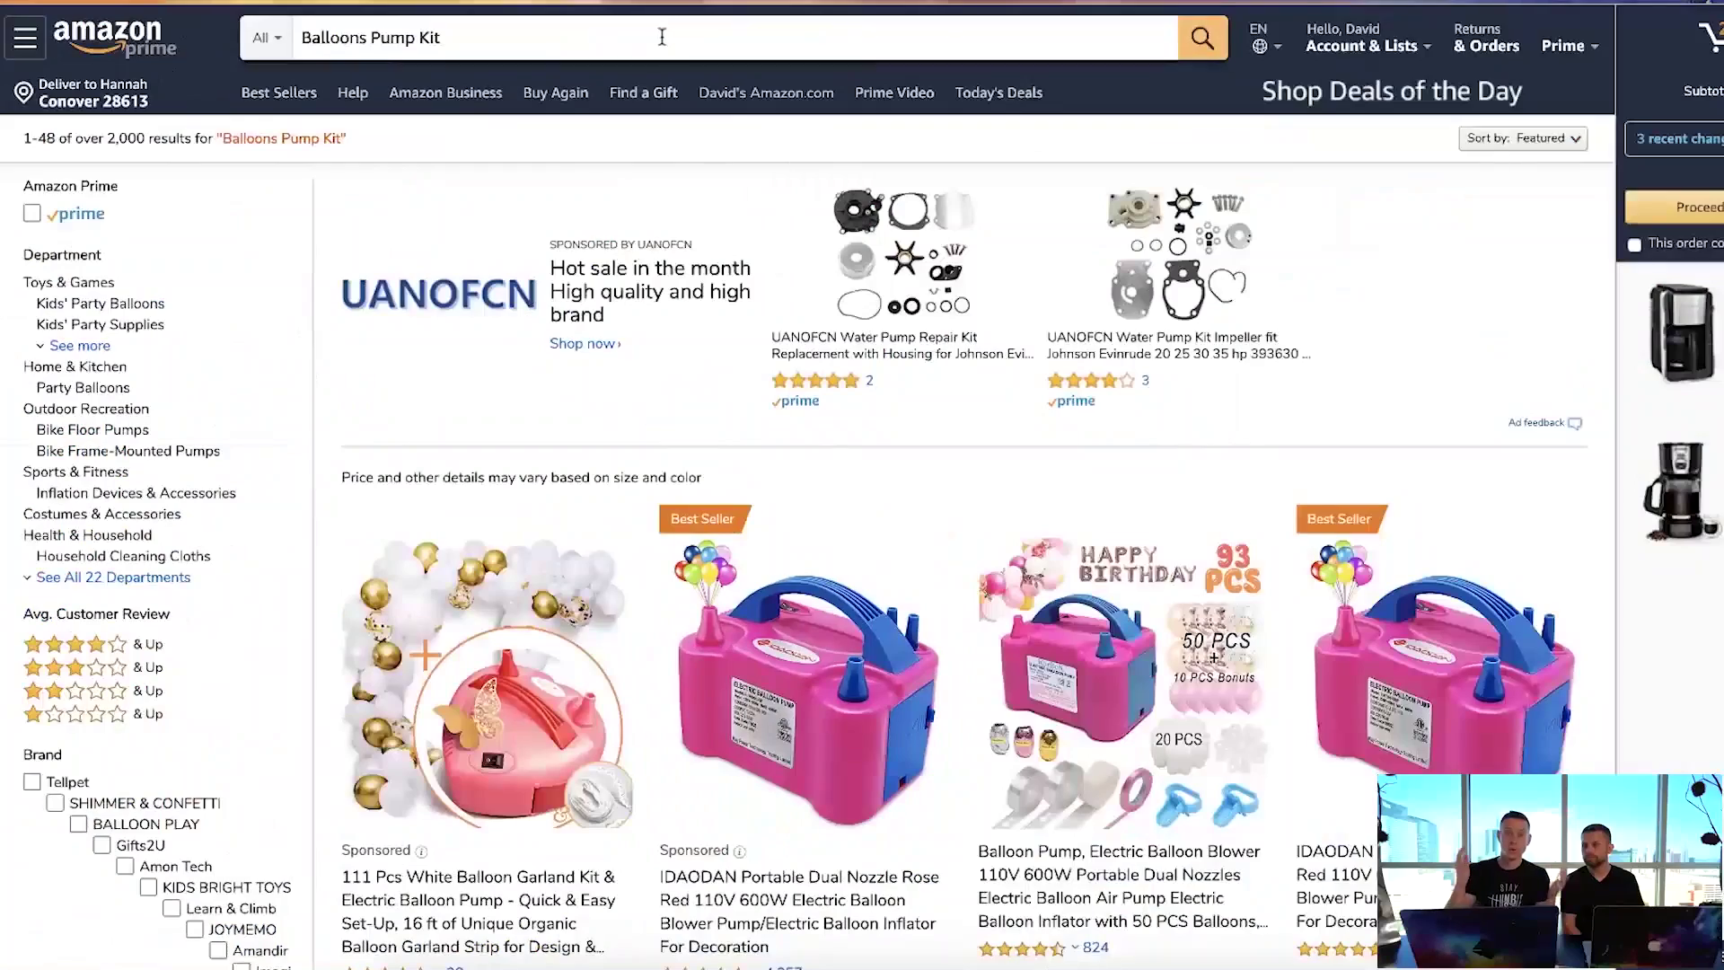
Switch back to Amazon, search for "meal prep station" and look at the first listings.
{"action": "left_click", "coordinate": [662, 37]}
{"action": "type", "text": "meal "}
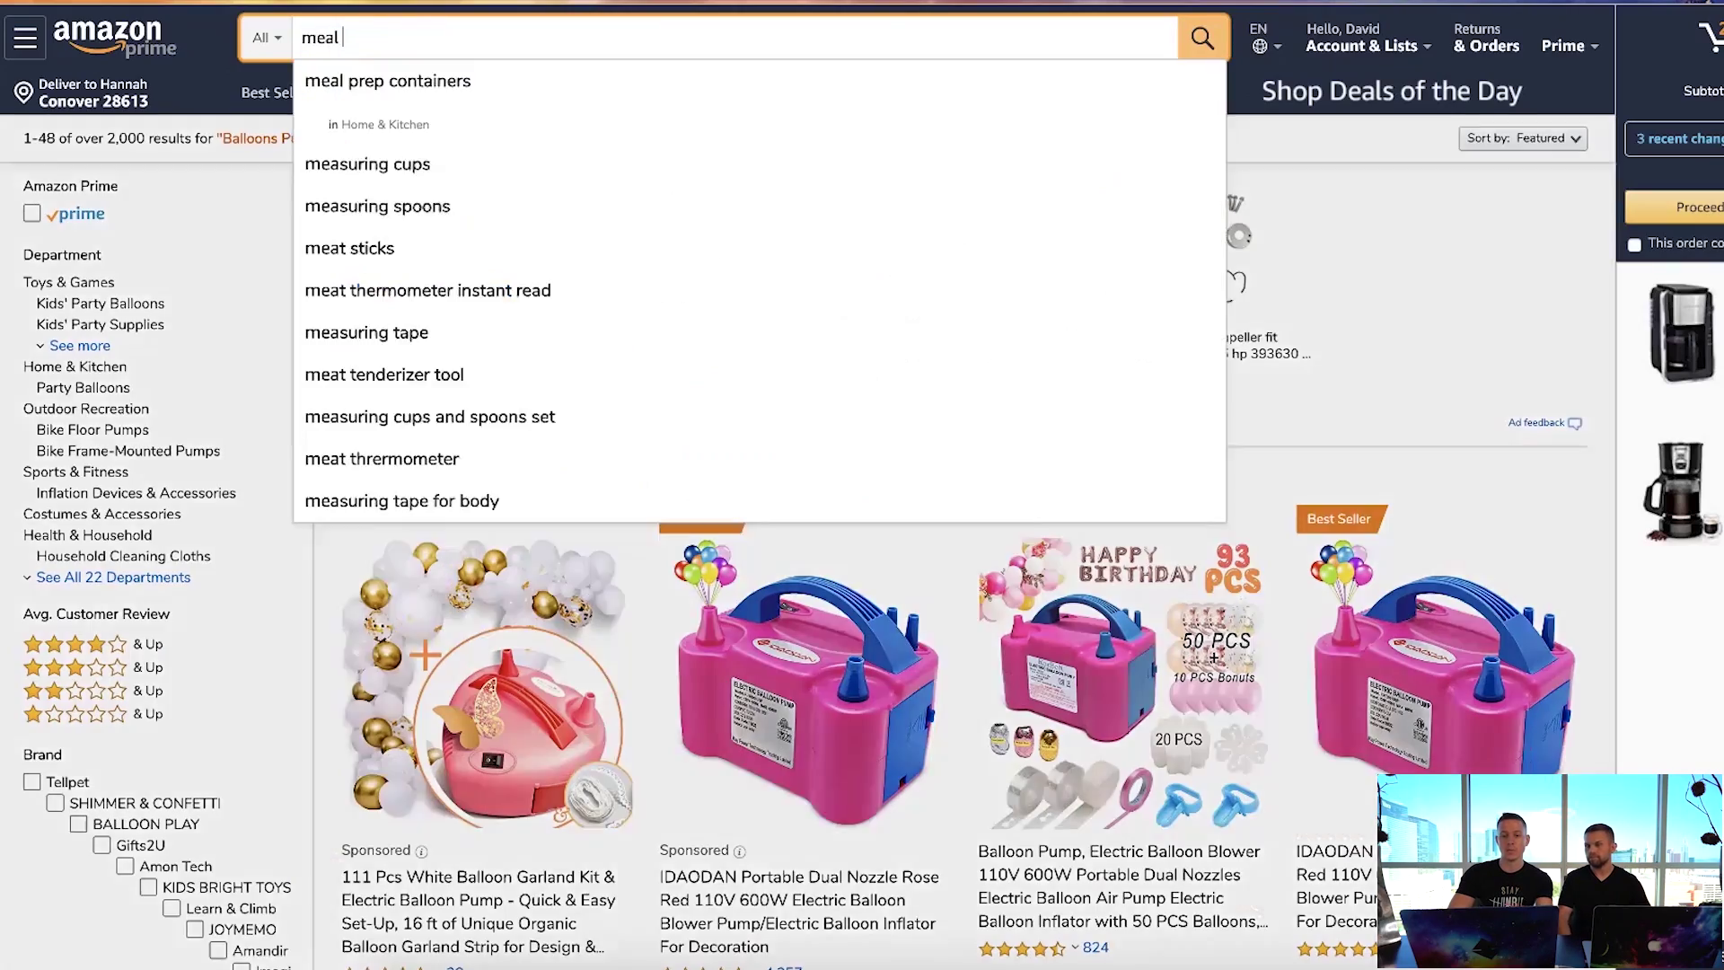
{"action": "type", "text": "prep station"}
{"action": "key", "text": "Return"}
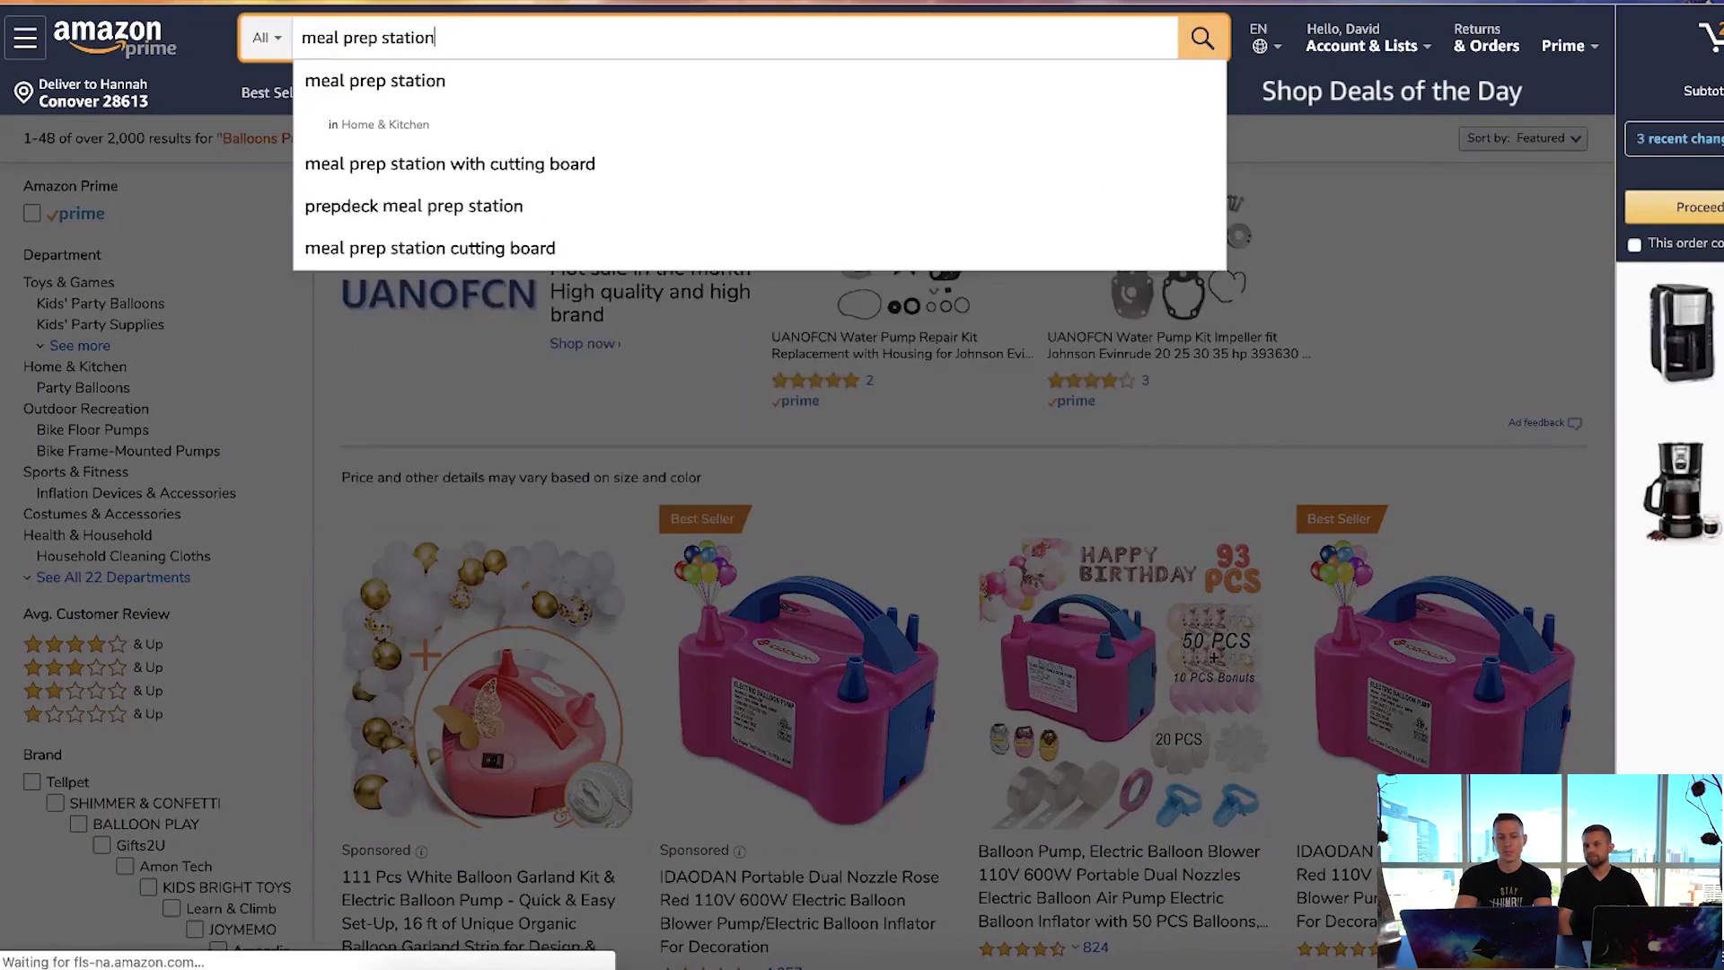
{"action": "scroll", "coordinate": [898, 269], "scroll_direction": "down", "scroll_amount": 4}
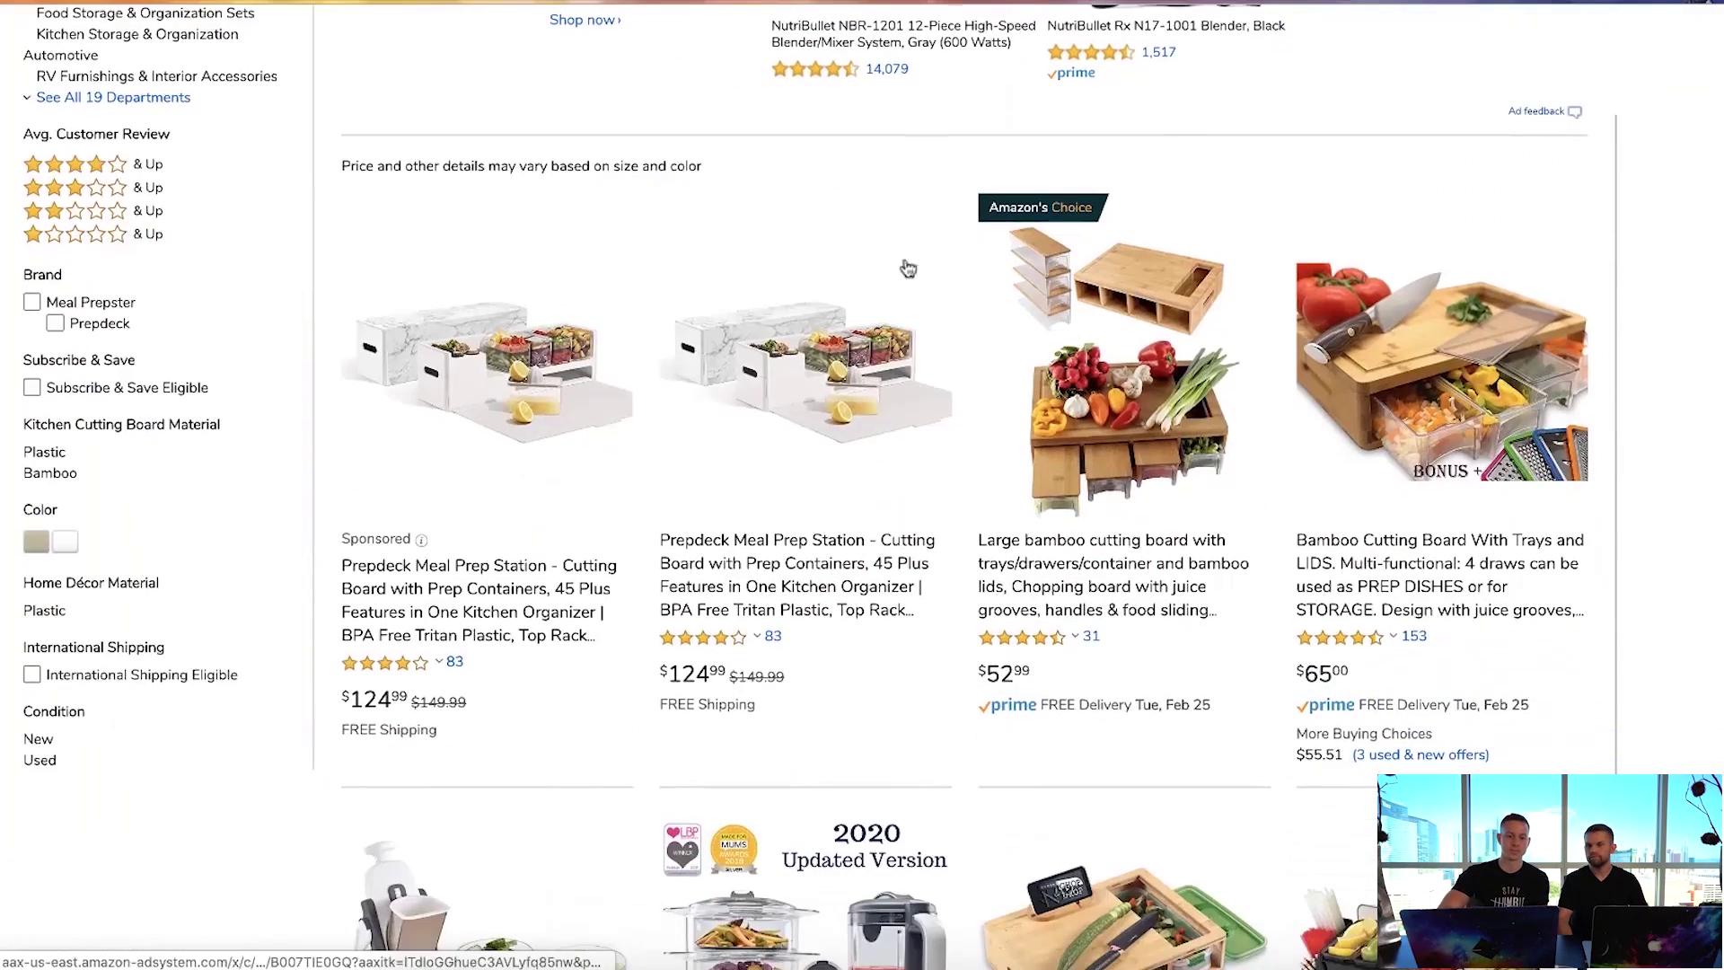
Look over the cutting boards and prep stations among the "meal prep station" results.
{"action": "scroll", "coordinate": [720, 278], "scroll_direction": "down", "scroll_amount": 3}
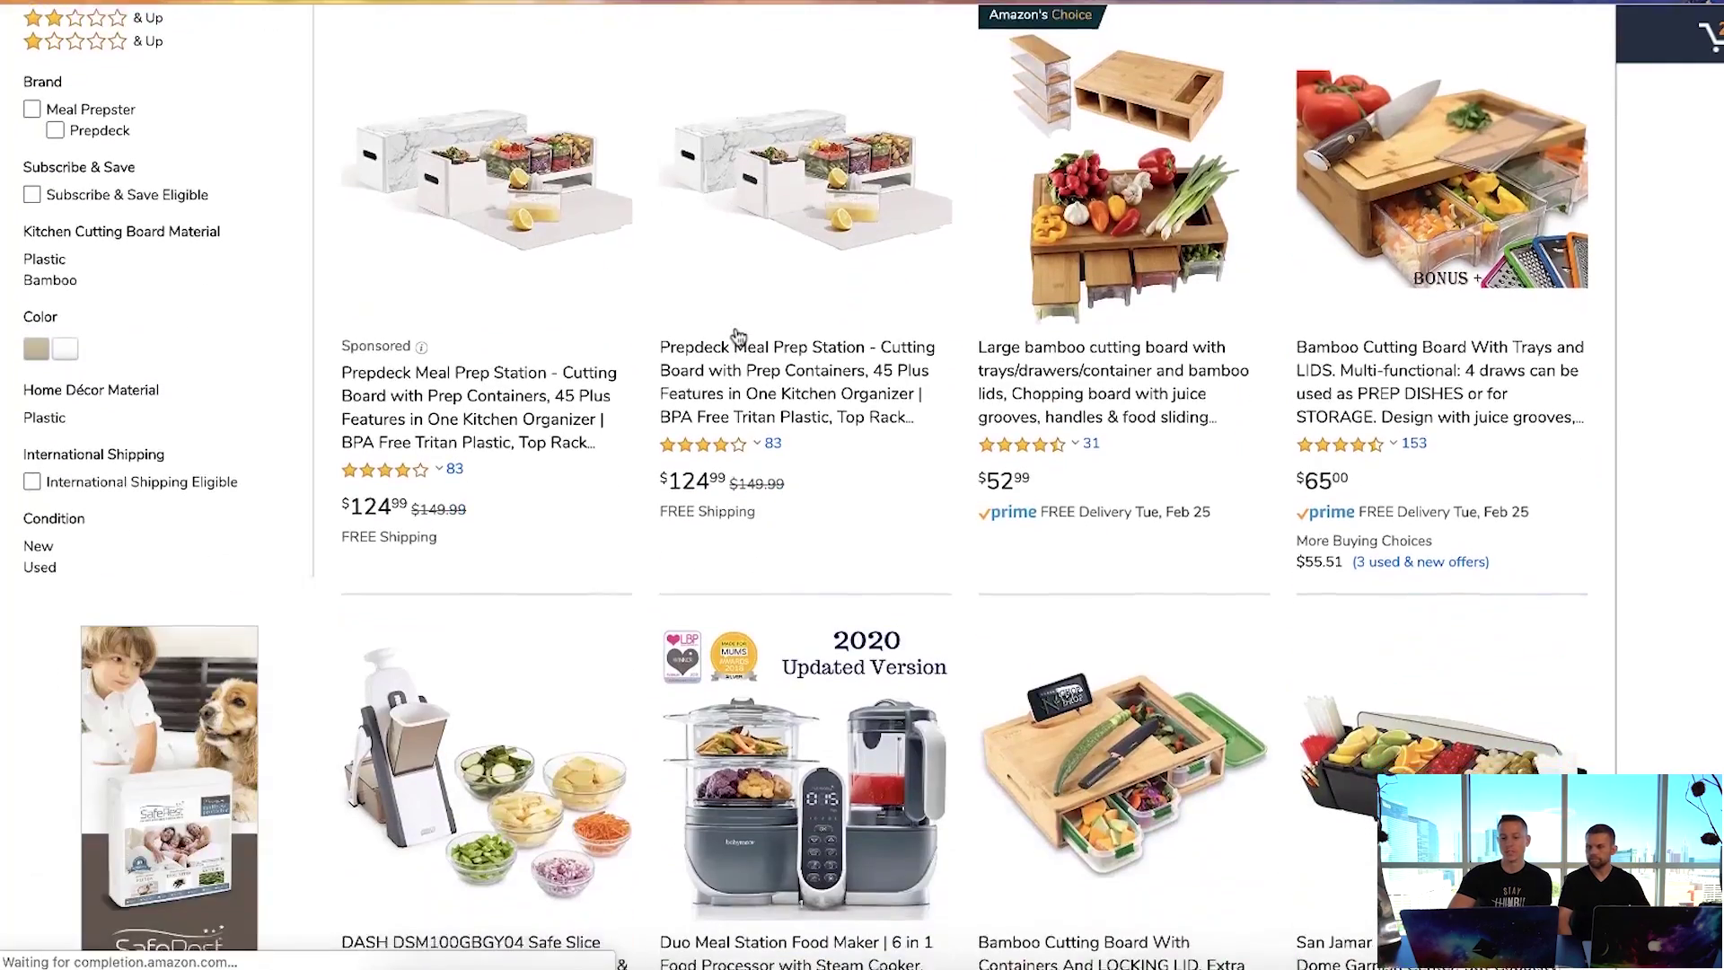
{"action": "scroll", "coordinate": [1058, 355], "scroll_direction": "down", "scroll_amount": 3}
{"action": "scroll", "coordinate": [1058, 355], "scroll_direction": "up", "scroll_amount": 10}
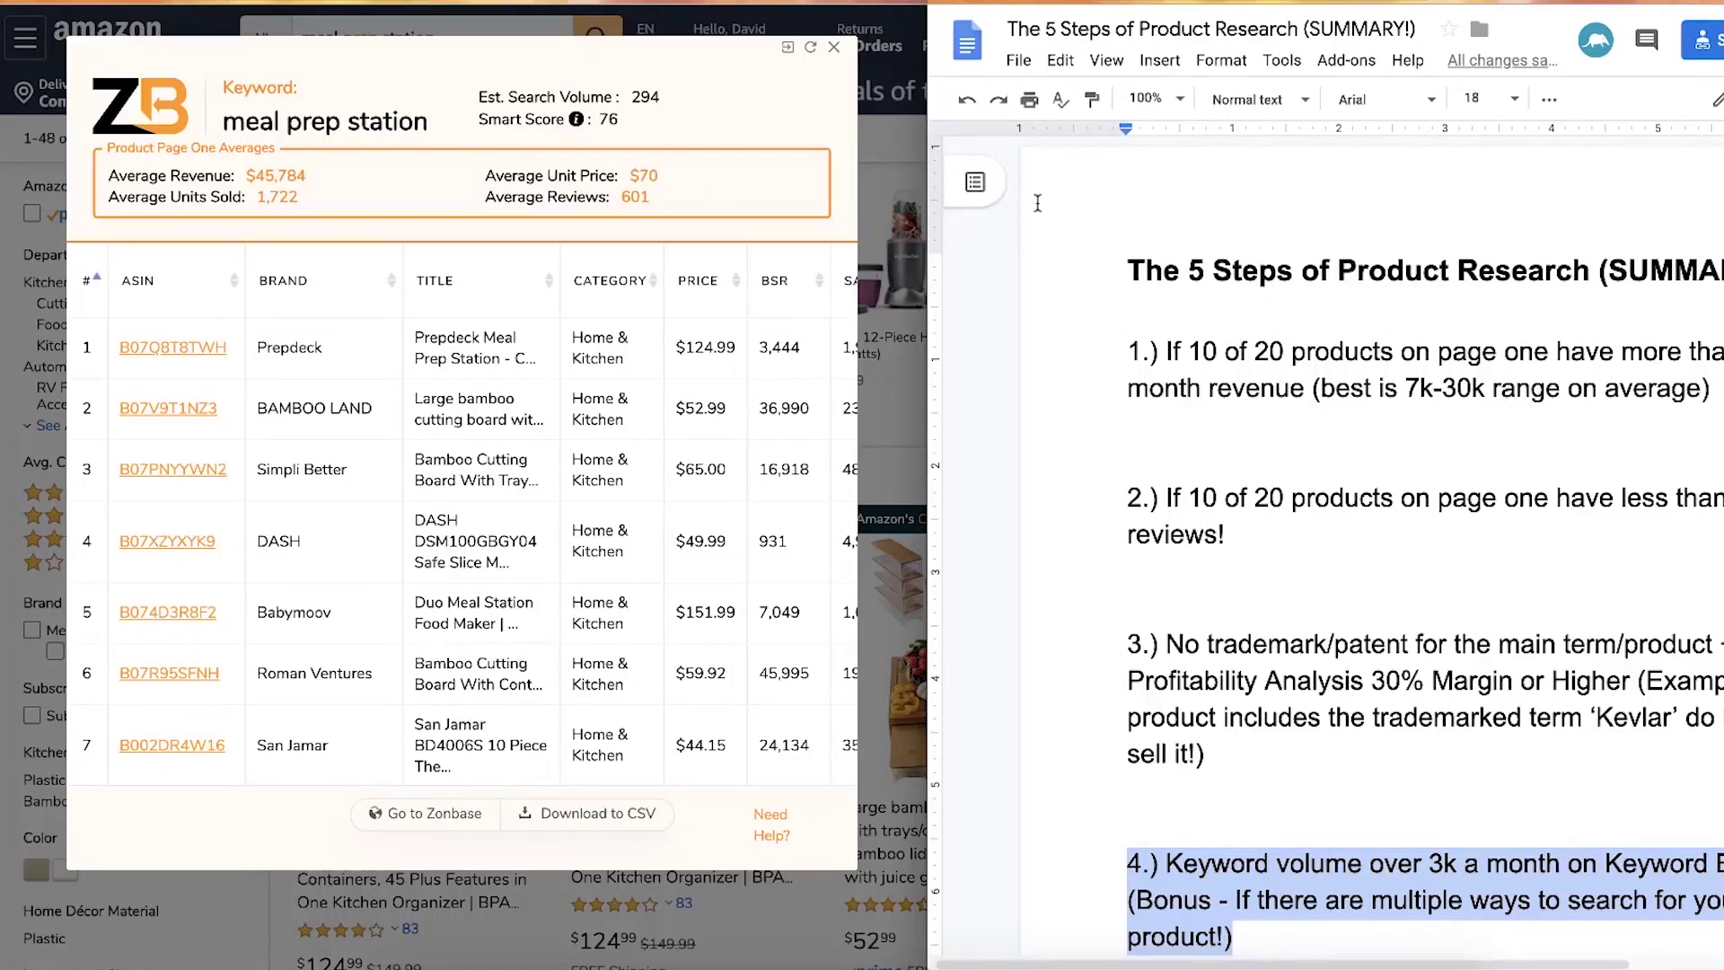
Compare the monthly revenue of the page-one products in the meal prep station report with criterion 1 of the research summary.
{"action": "key", "text": "ctrl+minus"}
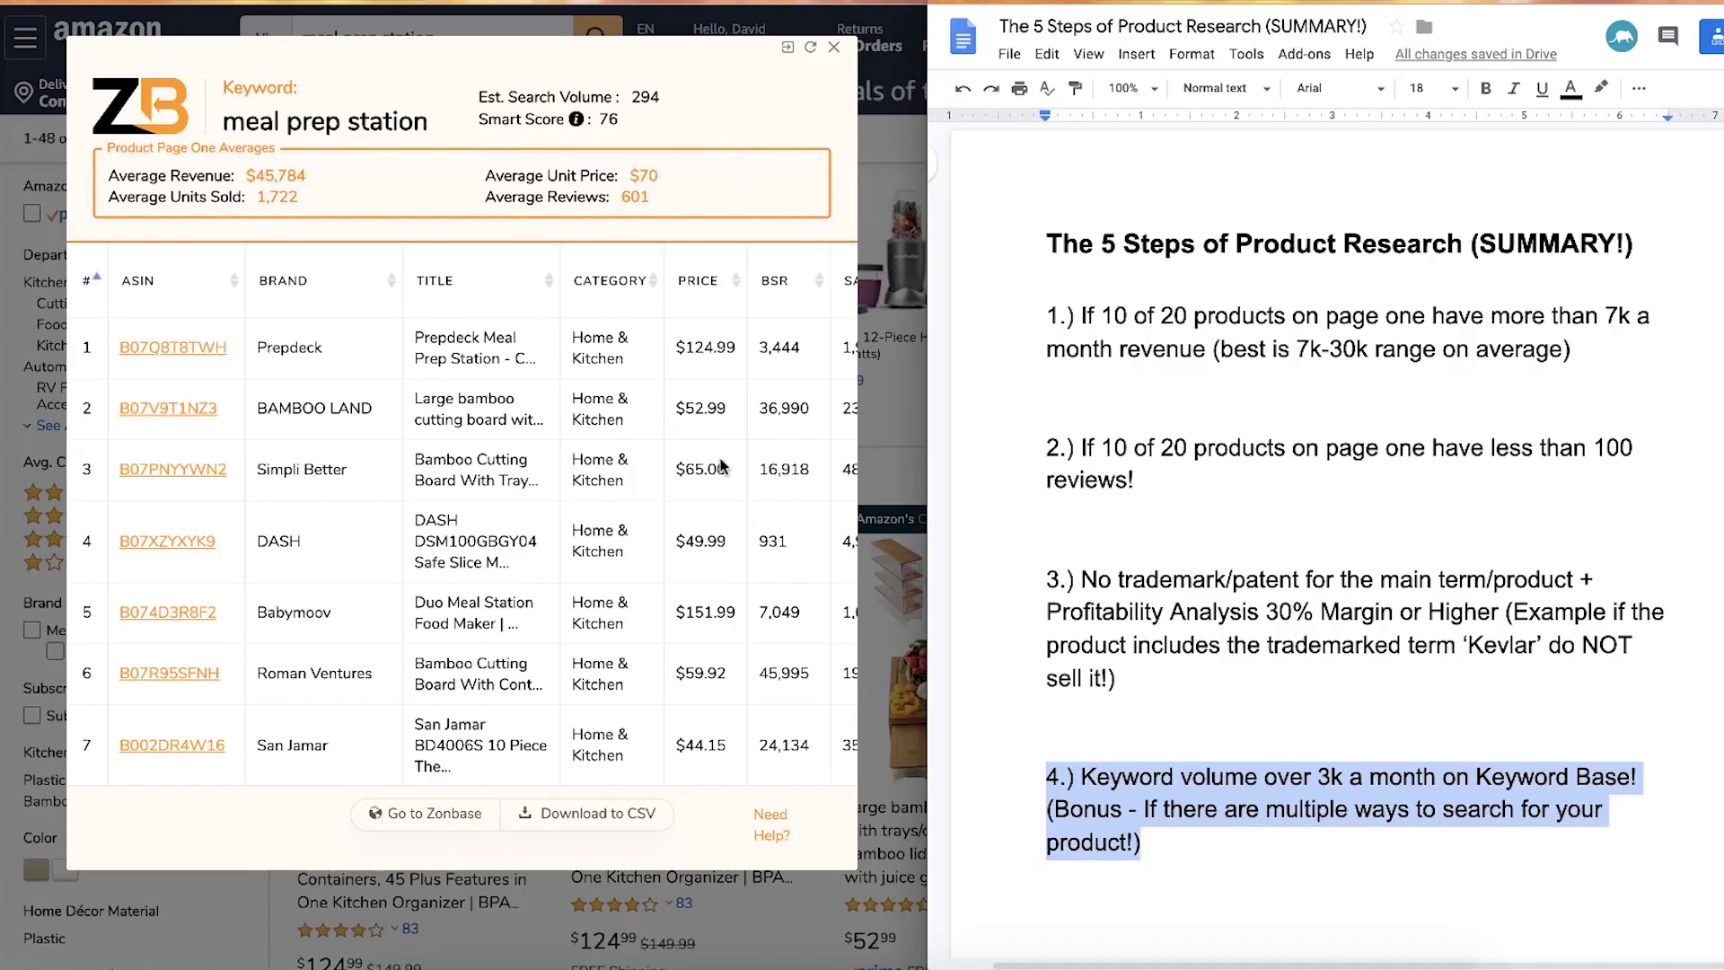
{"action": "scroll", "coordinate": [720, 460], "scroll_direction": "right", "scroll_amount": 10}
{"action": "scroll", "coordinate": [720, 465], "scroll_direction": "left", "scroll_amount": 2}
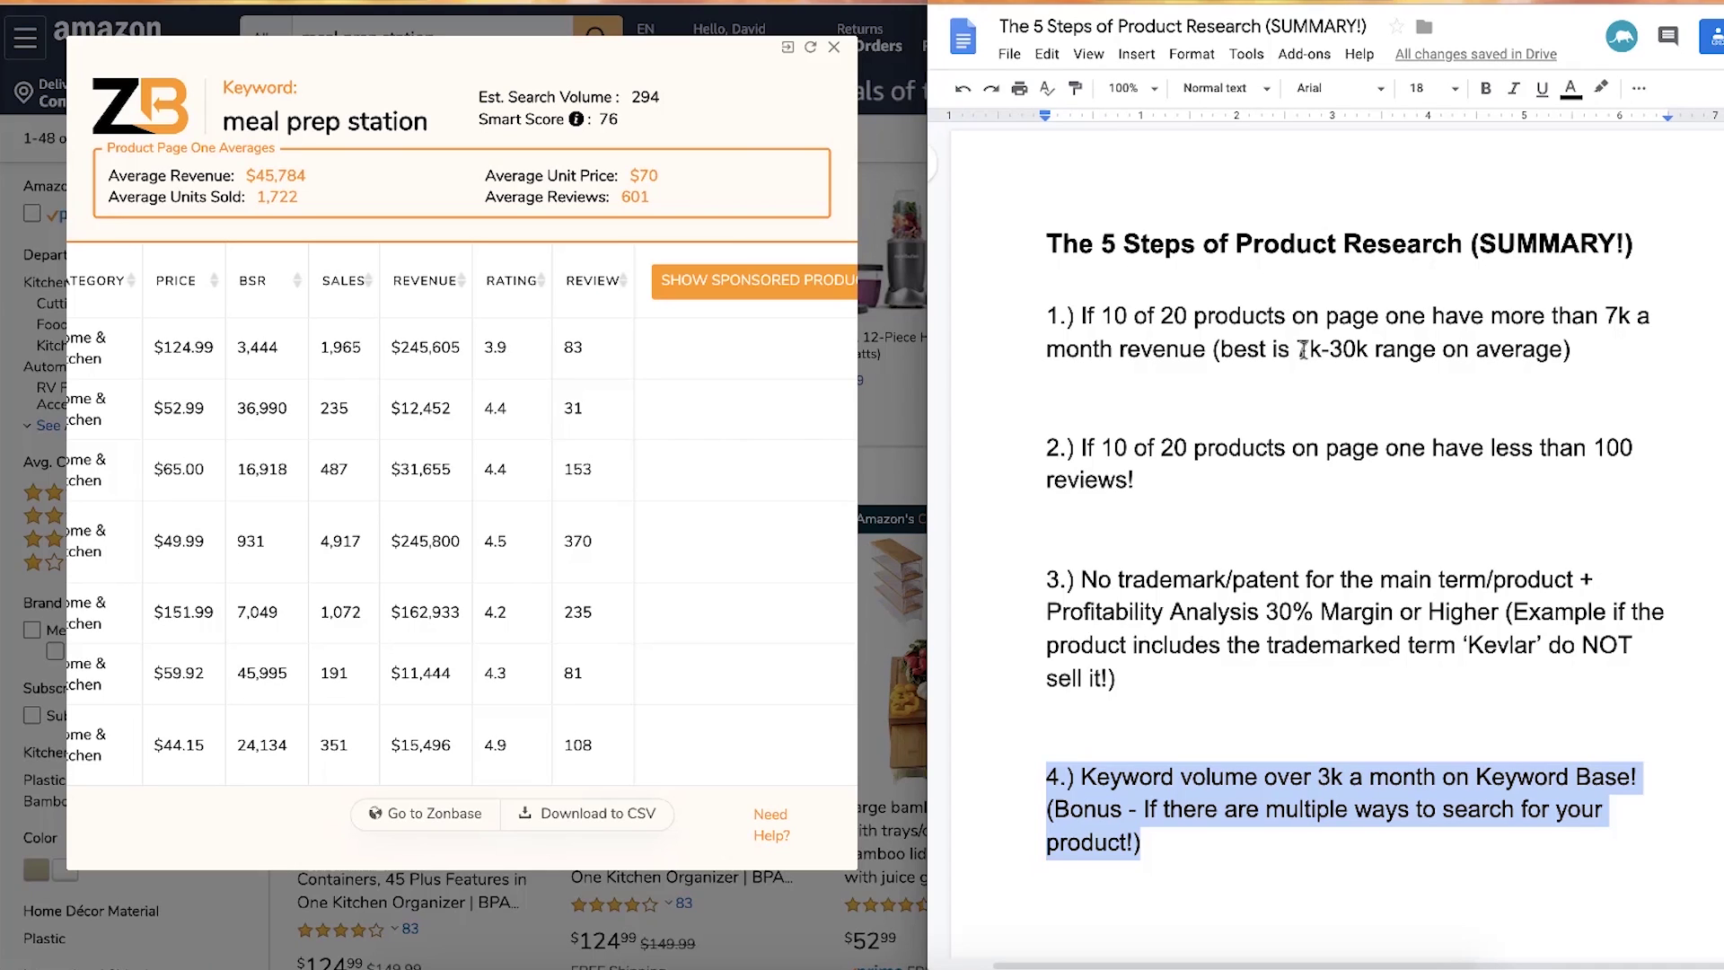
{"action": "scroll", "coordinate": [388, 463], "scroll_direction": "down", "scroll_amount": 2}
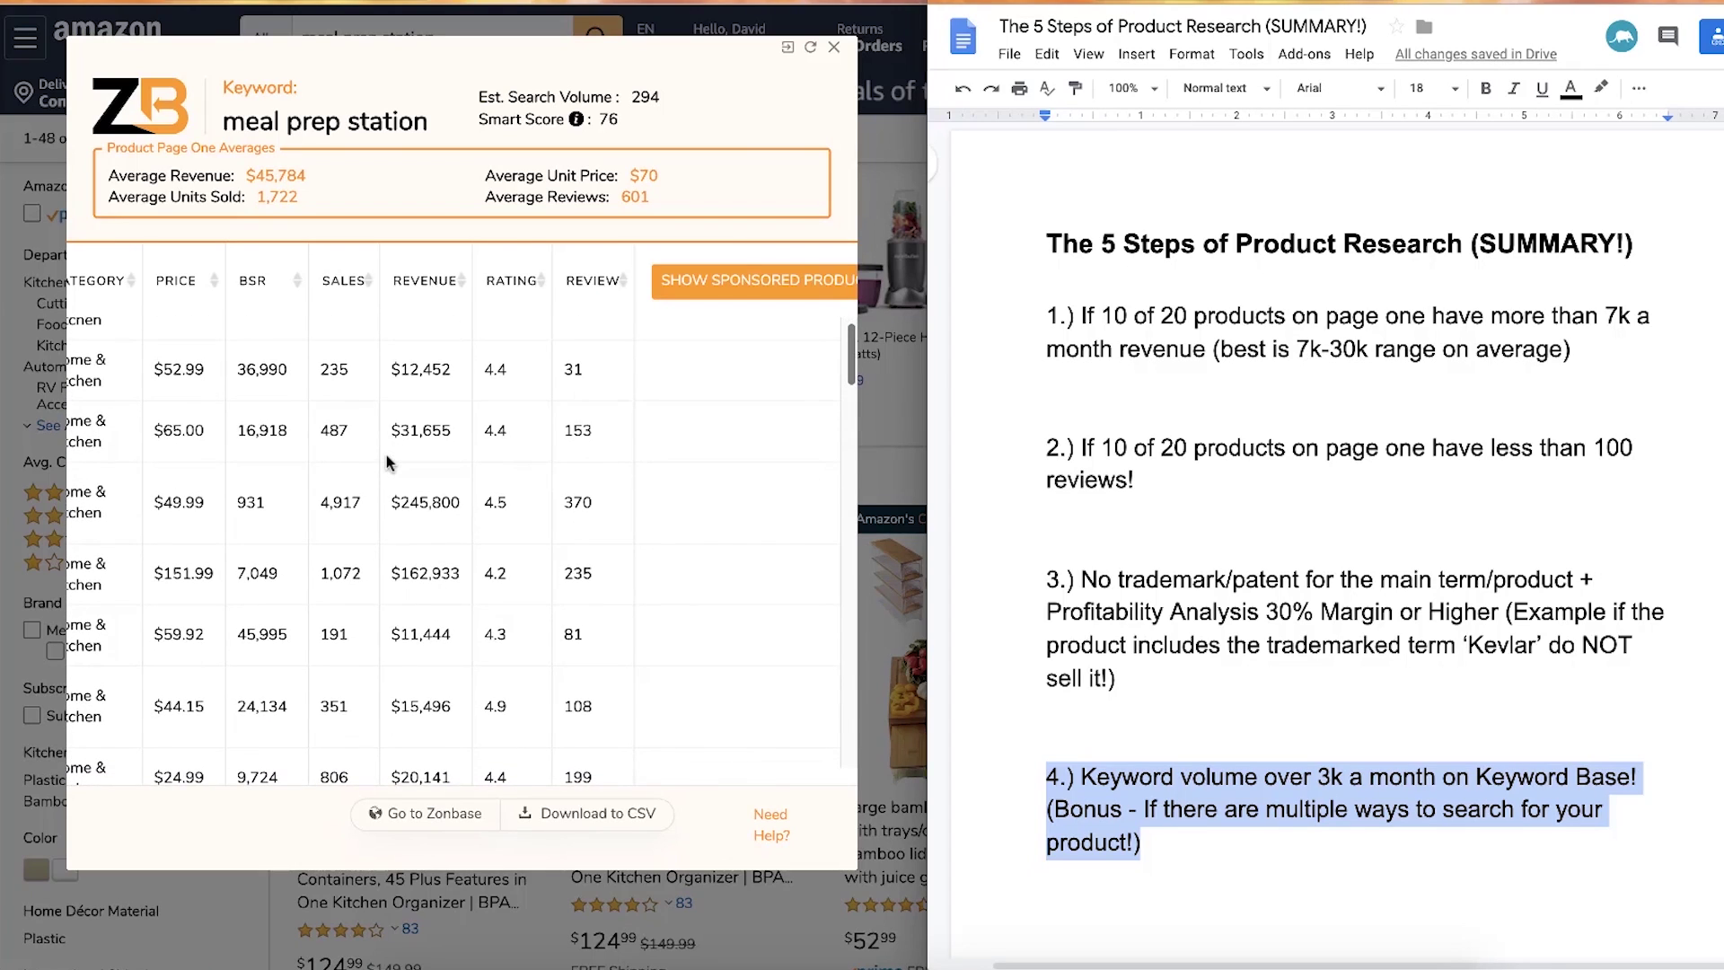
{"action": "scroll", "coordinate": [388, 463], "scroll_direction": "left", "scroll_amount": 3}
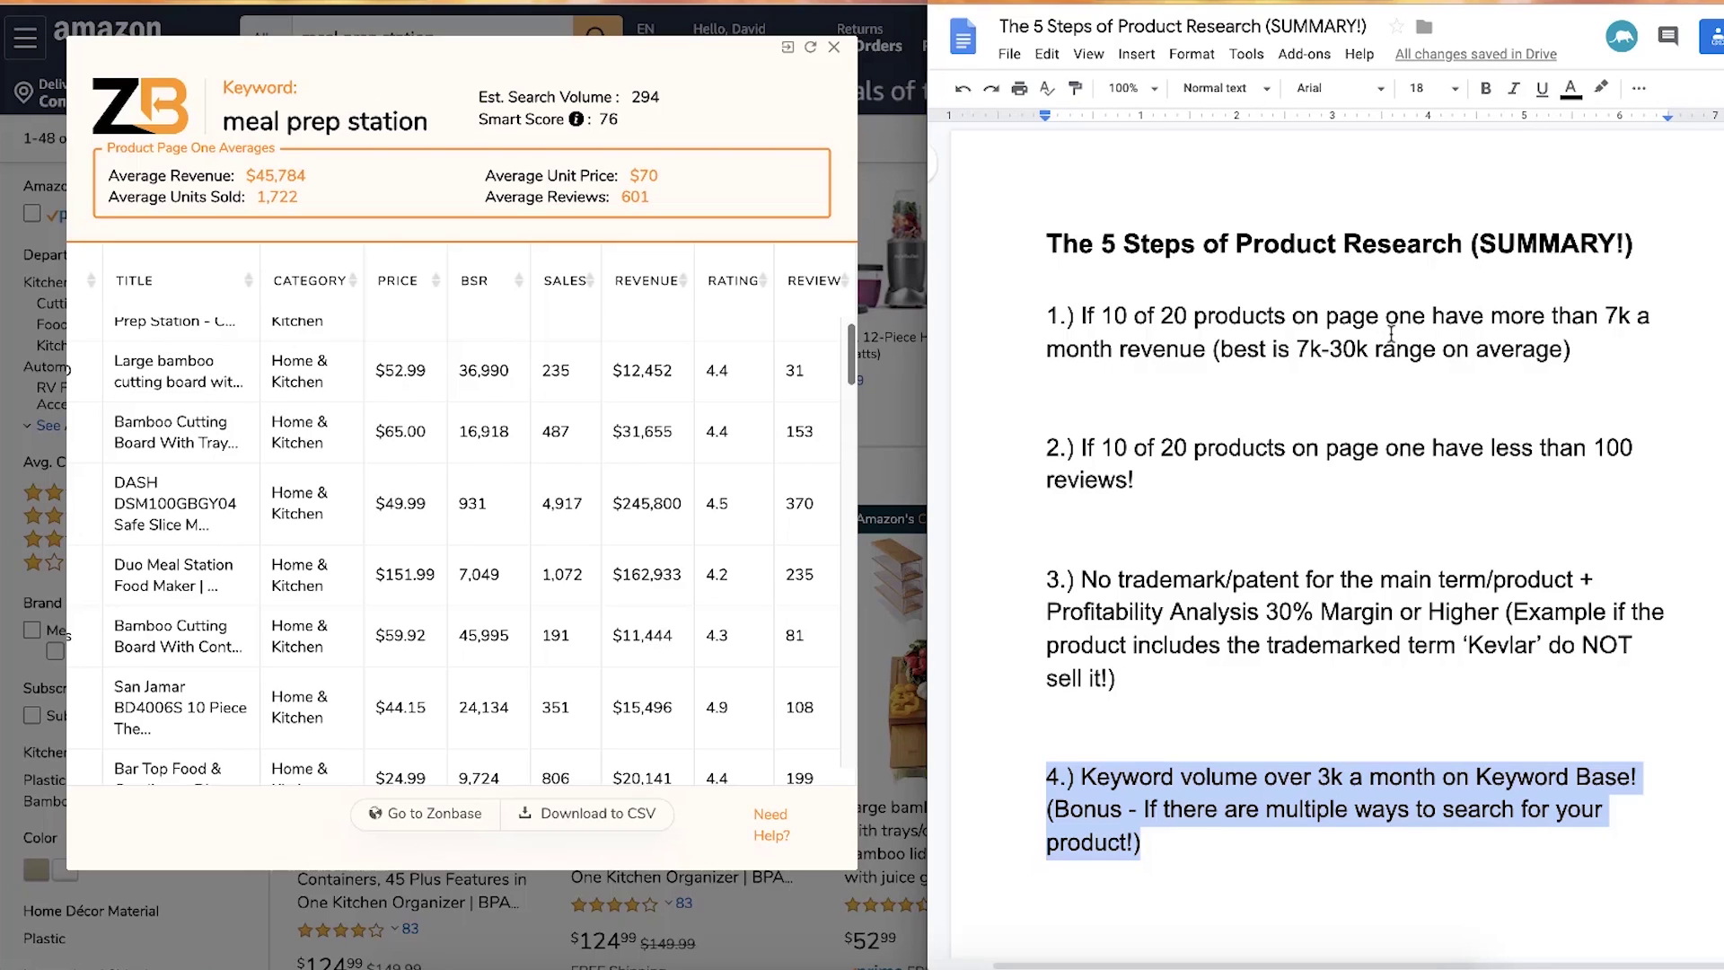
{"action": "scroll", "coordinate": [499, 466], "scroll_direction": "right", "scroll_amount": 1}
{"action": "scroll", "coordinate": [626, 429], "scroll_direction": "up", "scroll_amount": 1}
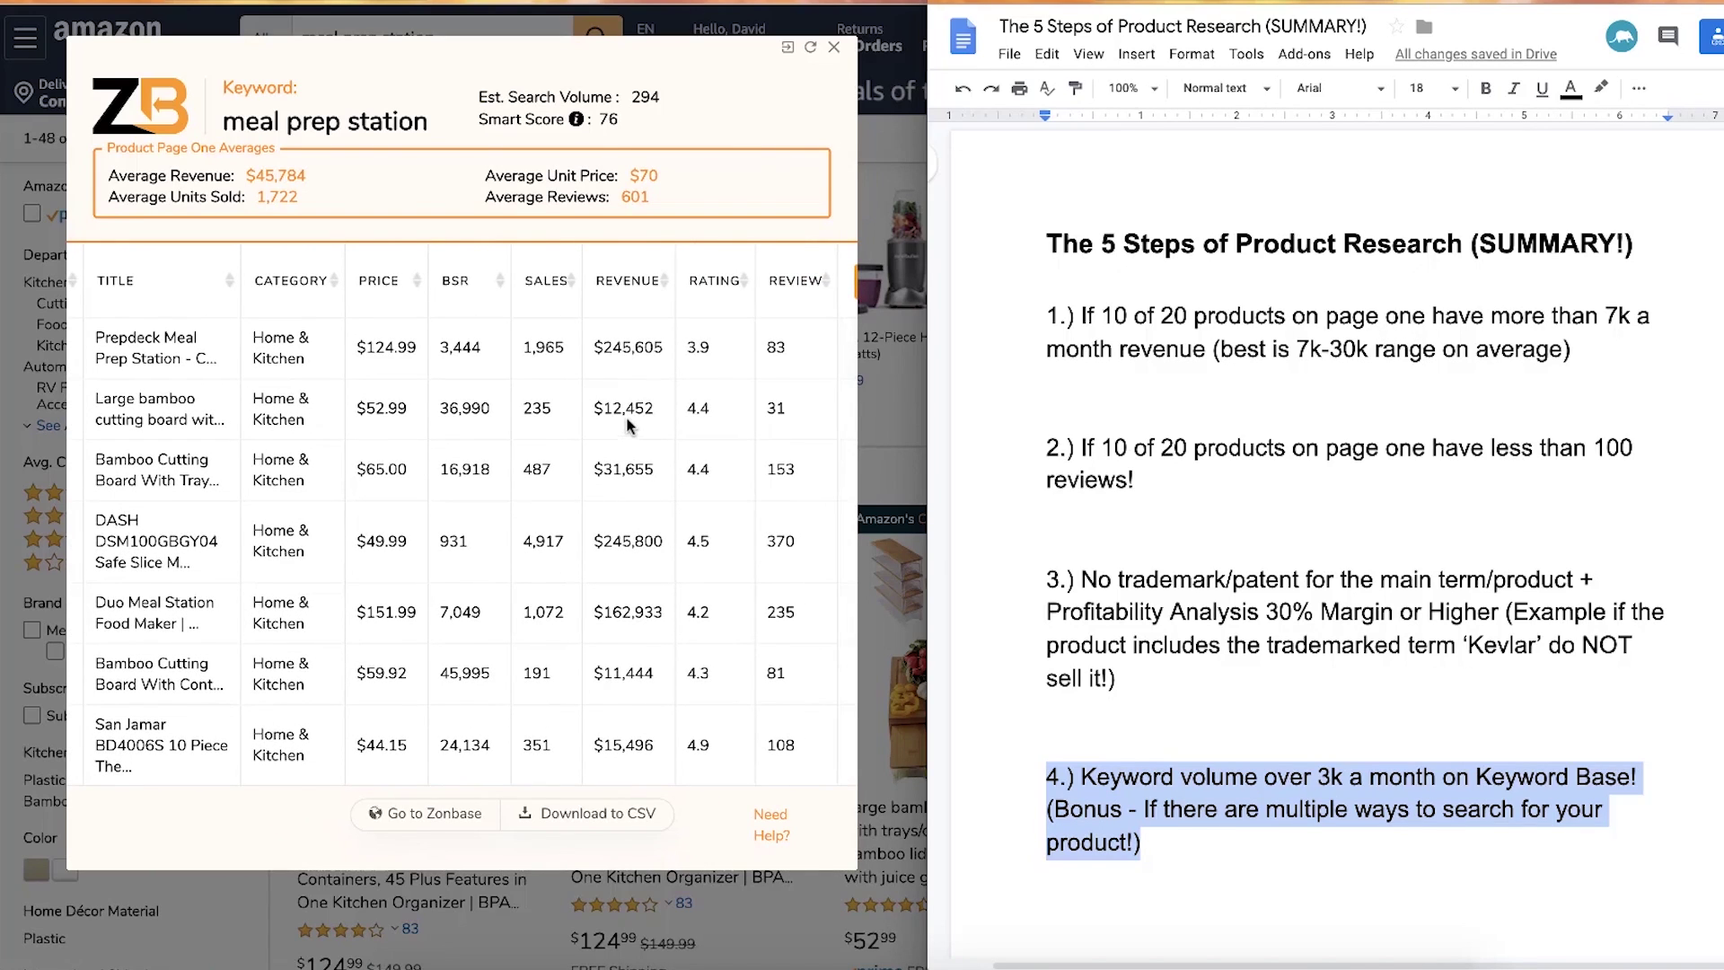
{"action": "scroll", "coordinate": [611, 606], "scroll_direction": "down", "scroll_amount": 5}
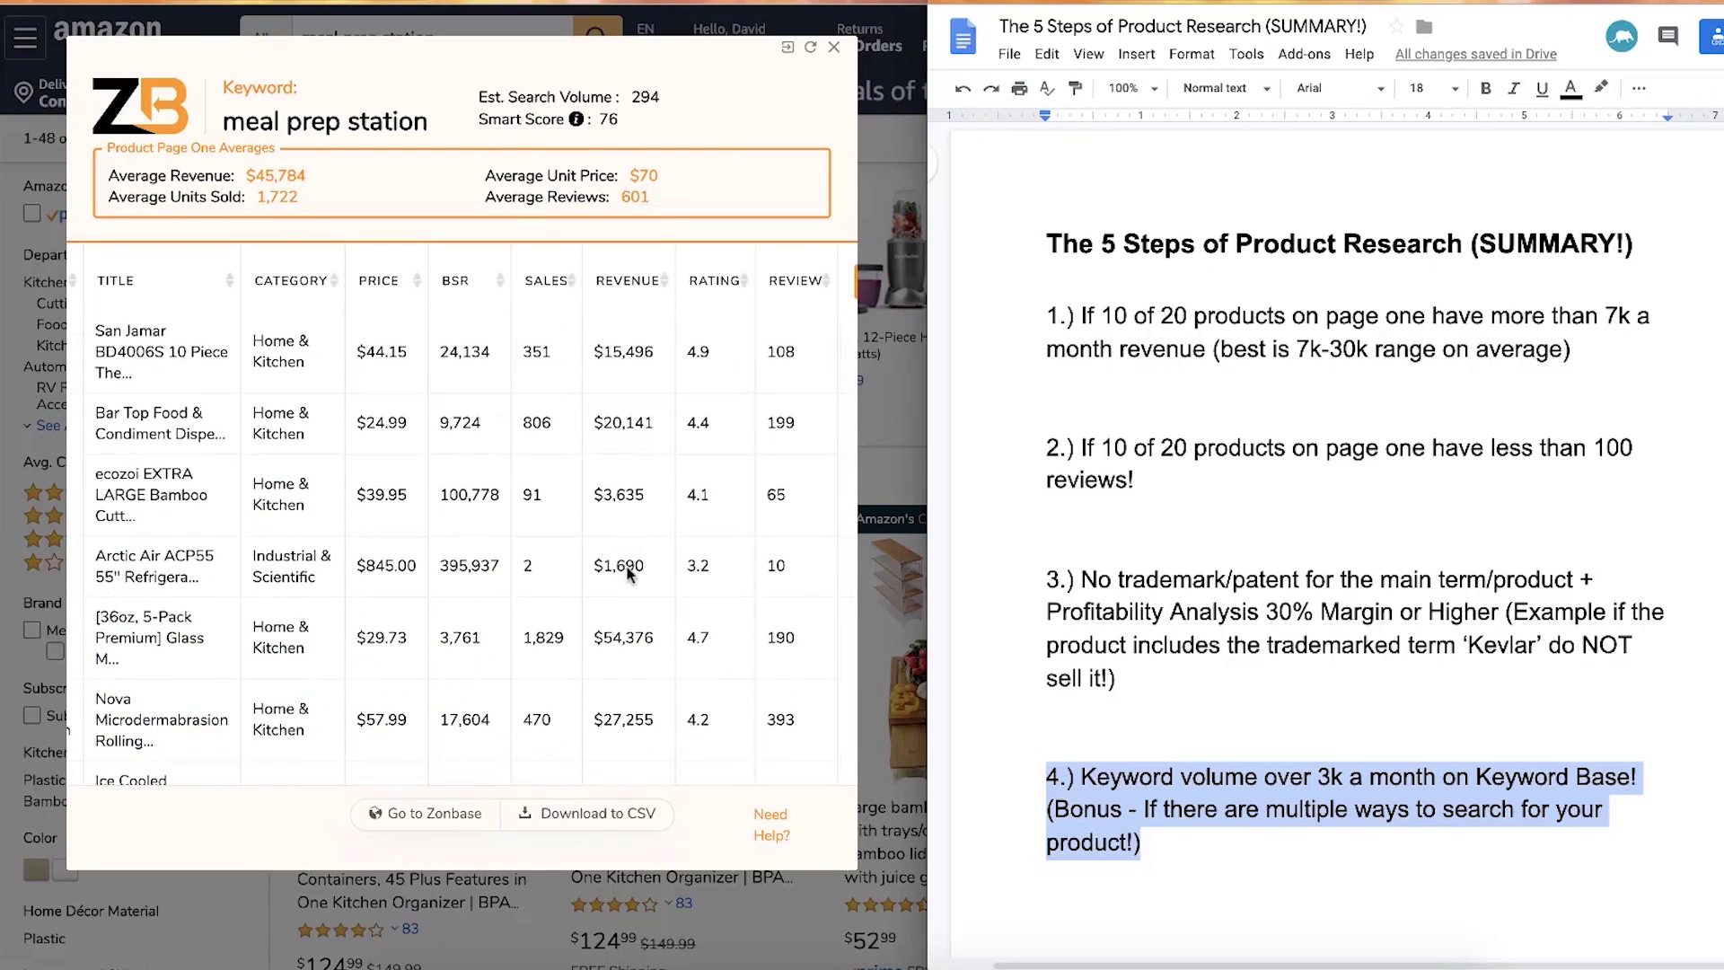
{"action": "scroll", "coordinate": [628, 669], "scroll_direction": "down", "scroll_amount": 5}
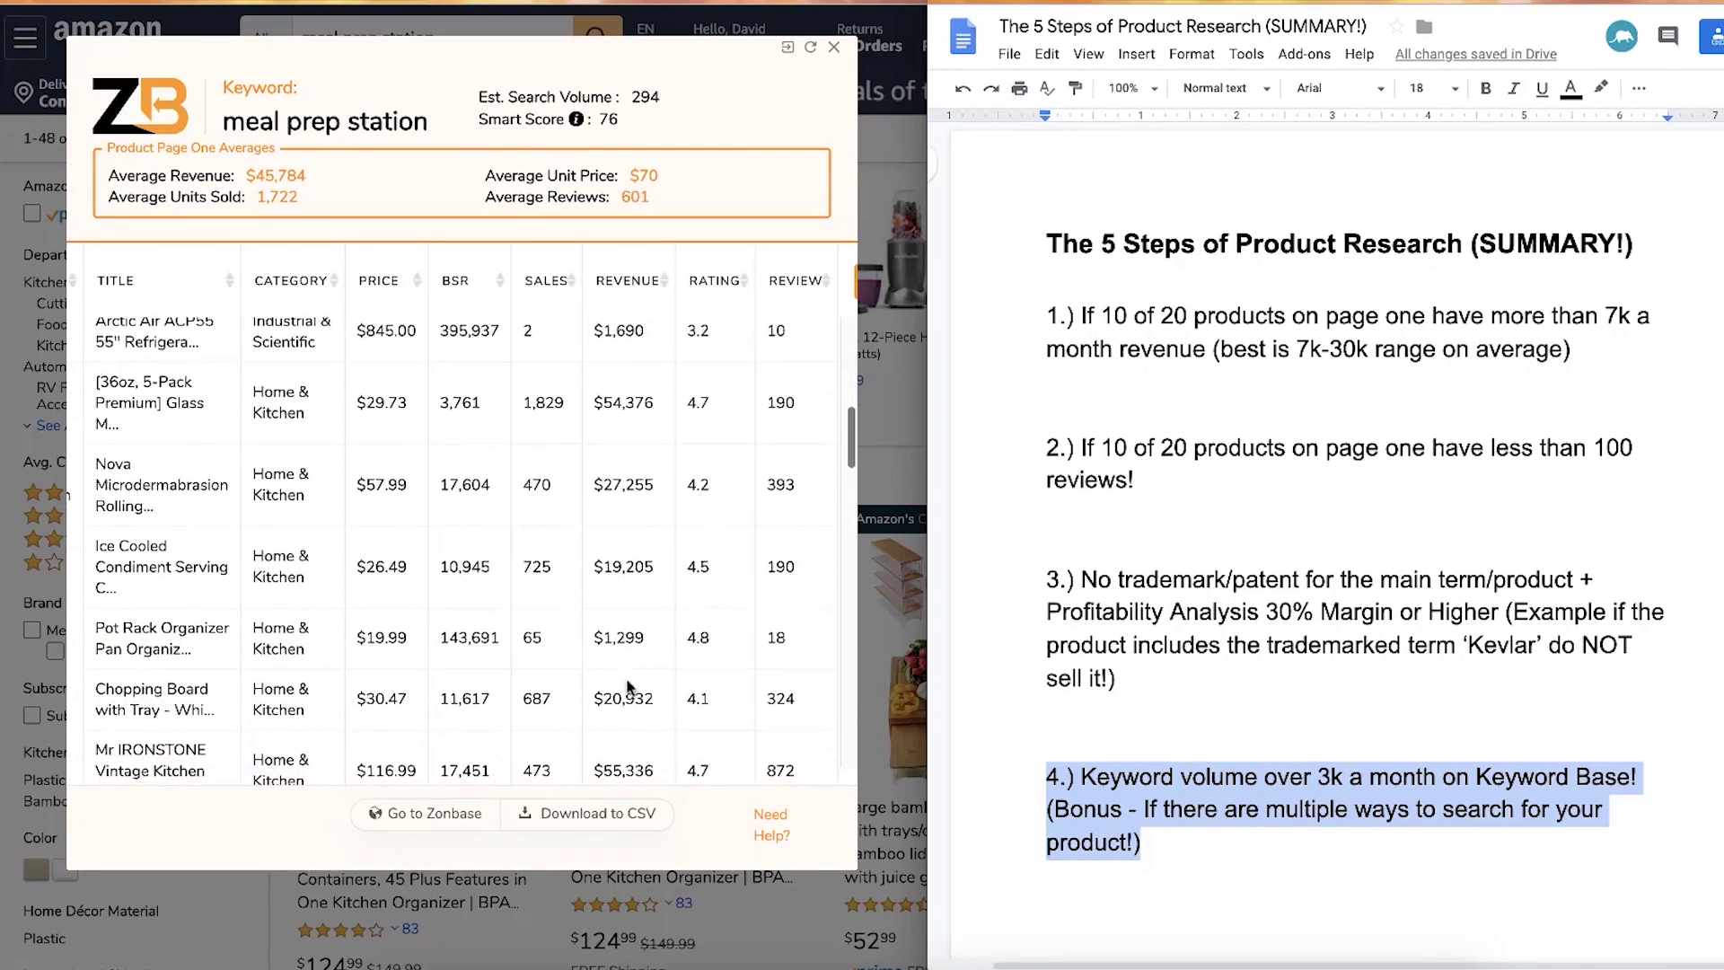
{"action": "scroll", "coordinate": [631, 694], "scroll_direction": "left", "scroll_amount": 3}
{"action": "scroll", "coordinate": [629, 691], "scroll_direction": "right", "scroll_amount": 5}
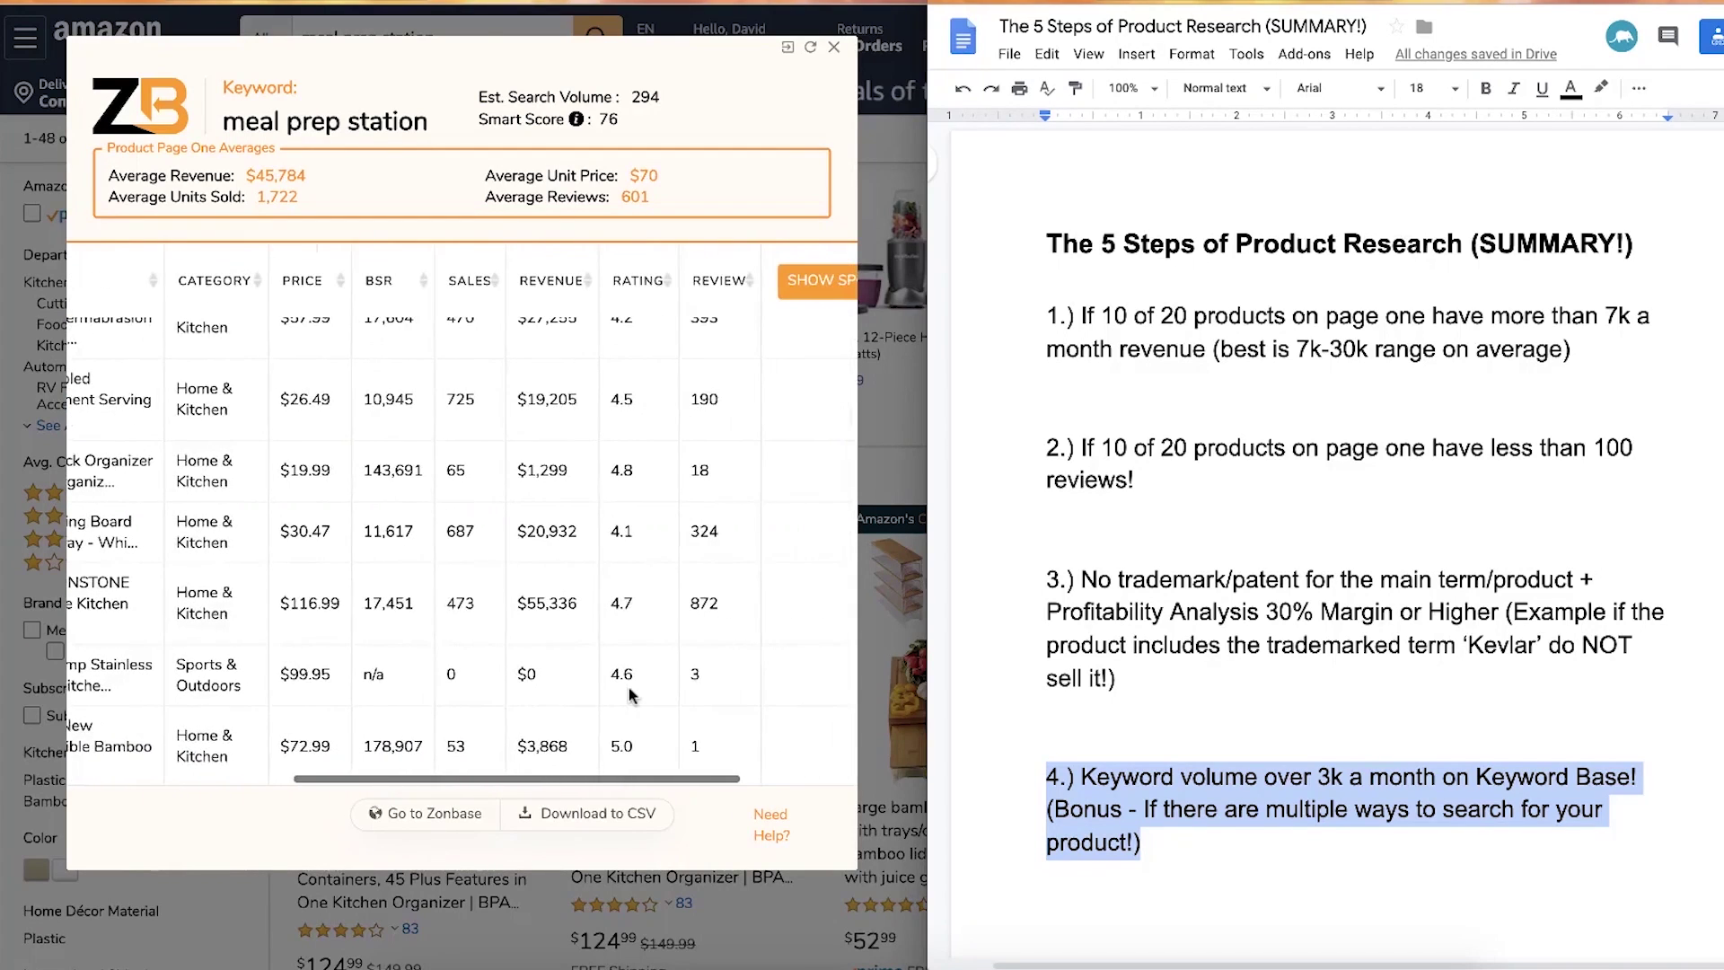
{"action": "scroll", "coordinate": [629, 692], "scroll_direction": "down", "scroll_amount": 2}
{"action": "scroll", "coordinate": [628, 692], "scroll_direction": "right", "scroll_amount": 2}
{"action": "scroll", "coordinate": [628, 693], "scroll_direction": "left", "scroll_amount": 2}
{"action": "scroll", "coordinate": [628, 692], "scroll_direction": "down", "scroll_amount": 1}
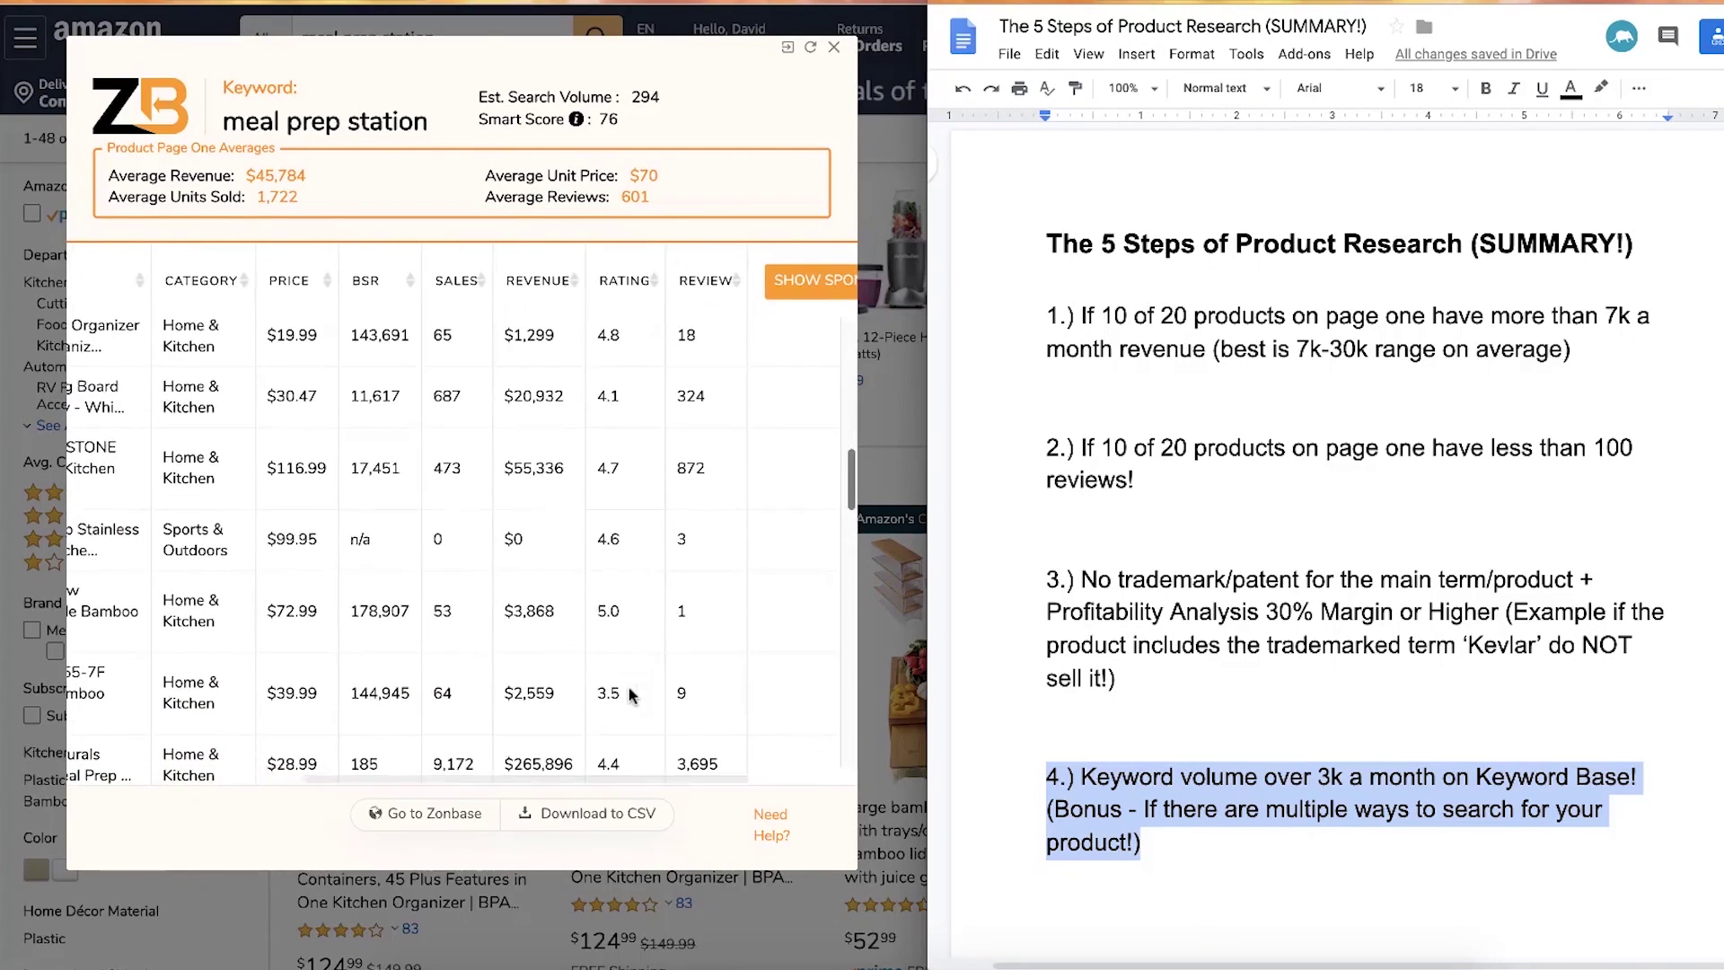
{"action": "scroll", "coordinate": [575, 709], "scroll_direction": "down", "scroll_amount": 1}
{"action": "scroll", "coordinate": [593, 647], "scroll_direction": "left", "scroll_amount": 3}
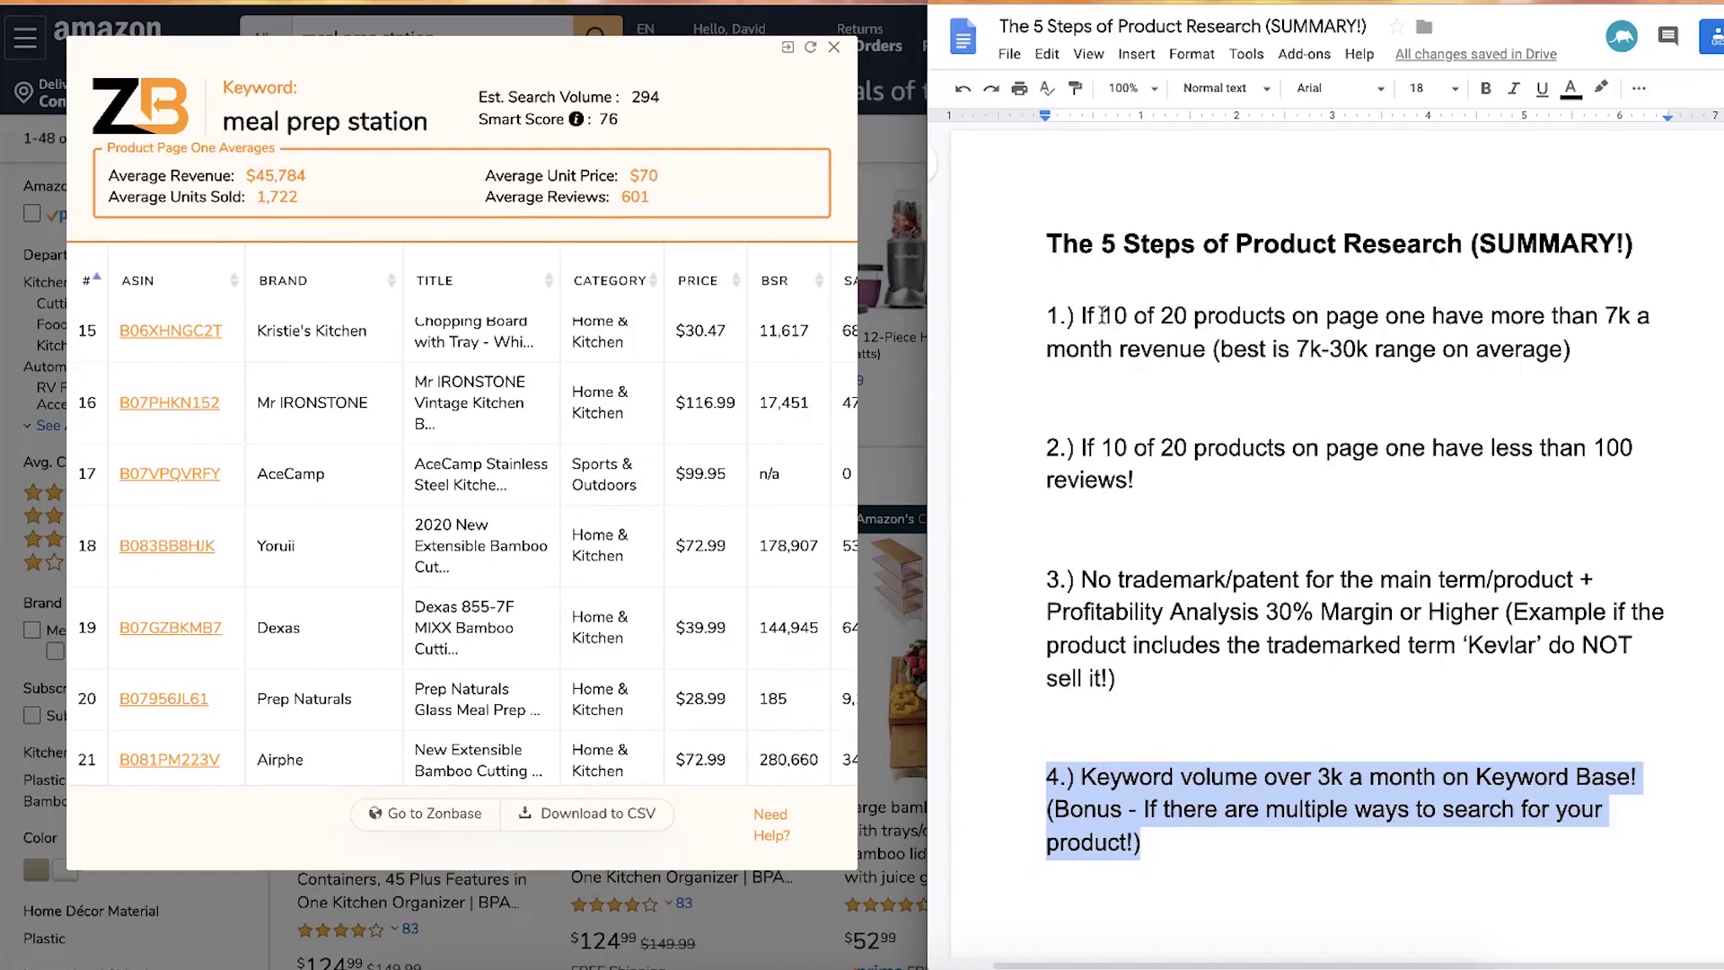
Add a bold "PASS" on its own line below criterion 1 in the research summary.
{"action": "left_click", "coordinate": [1087, 397]}
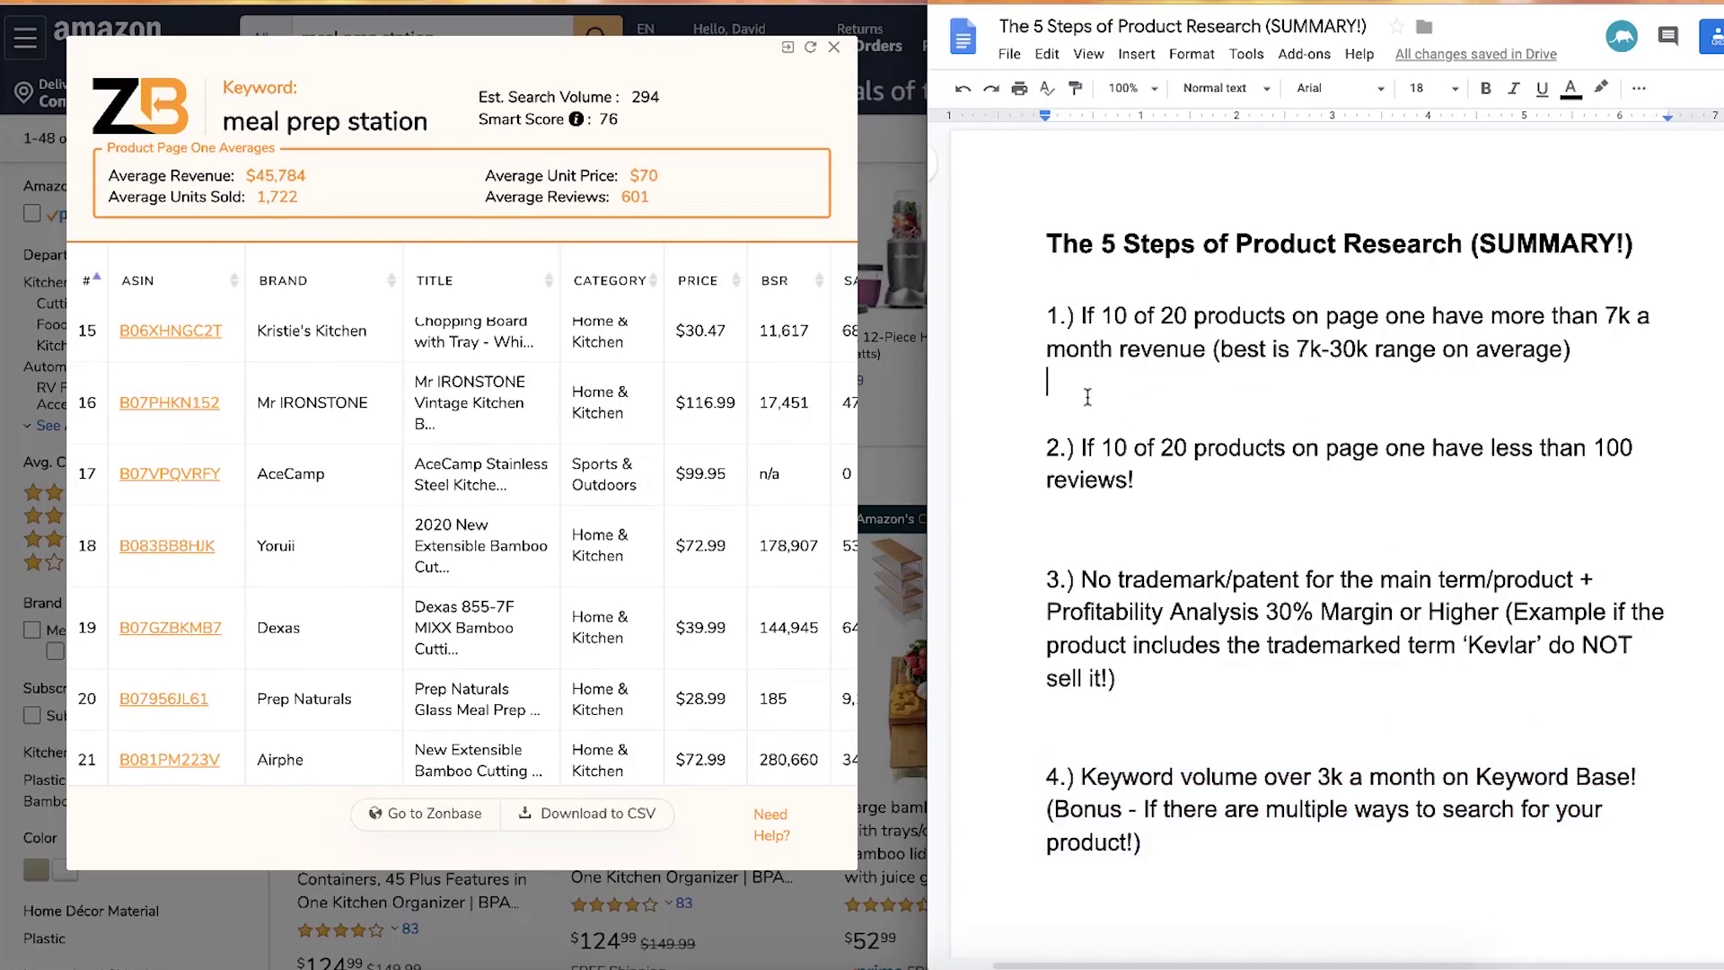
{"action": "key", "text": "Return"}
{"action": "type", "text": "PASS"}
{"action": "left_click_drag", "start_coordinate": [1133, 422], "coordinate": [1047, 415]}
{"action": "key", "text": "ctrl+b"}
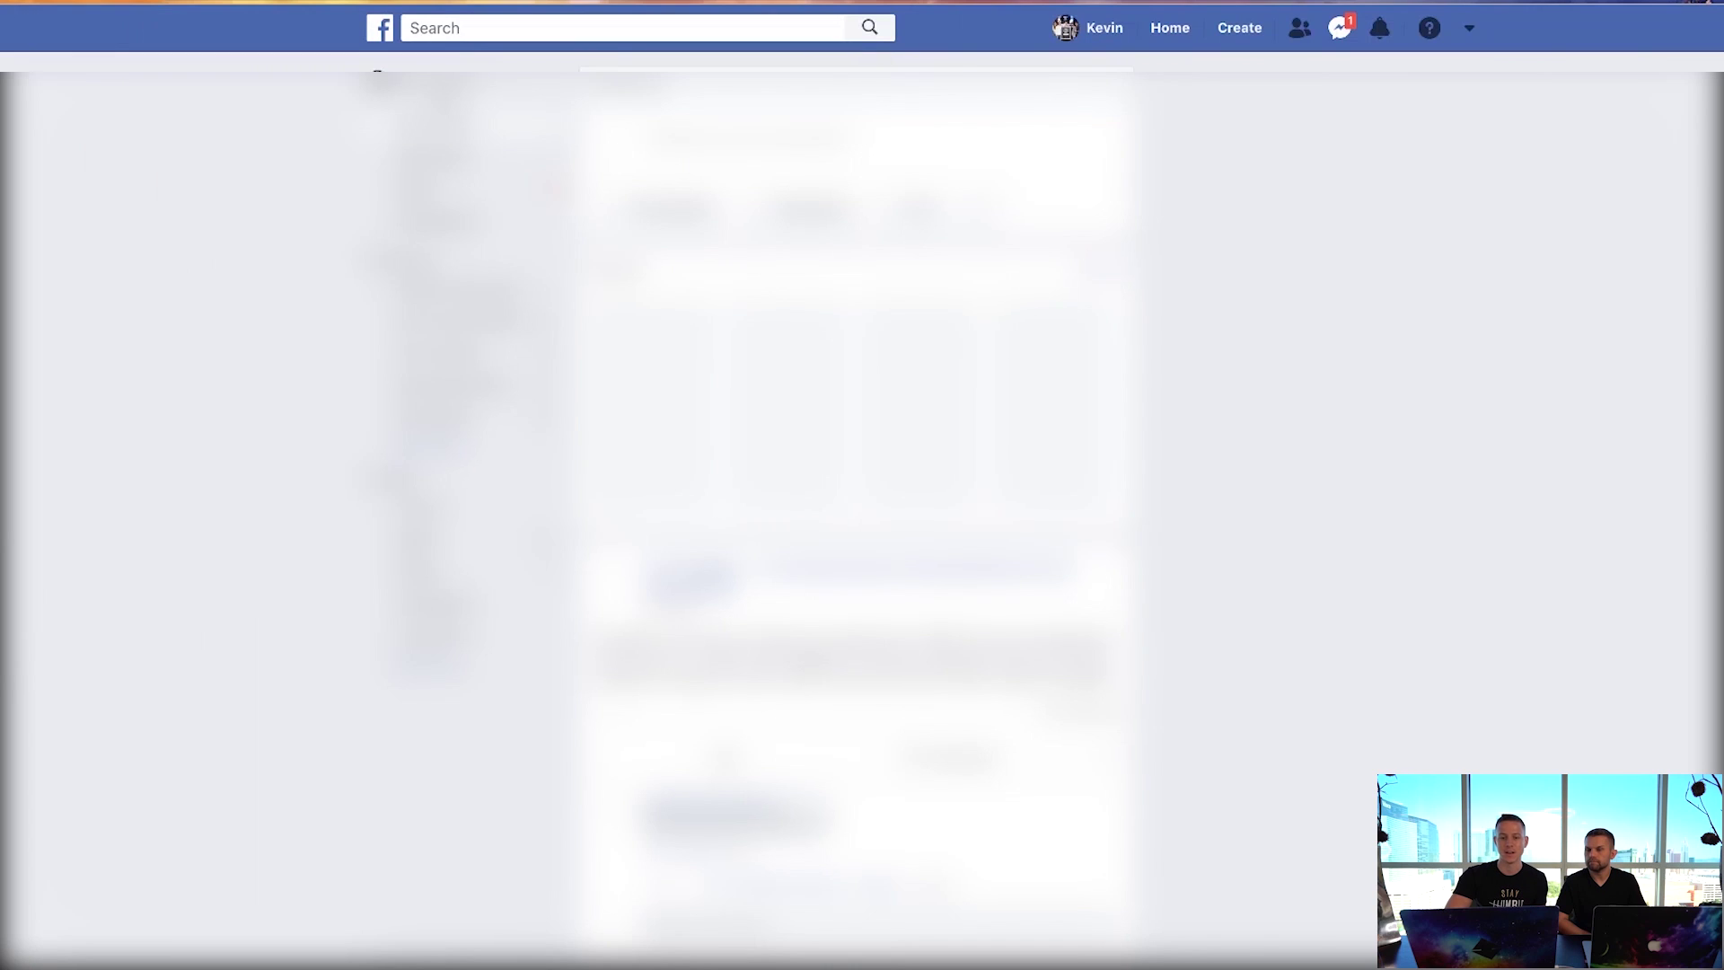
Switch to Facebook, search for "fbab ninja", and open the FBA Ninjas! group to look over its page and announcements.
{"action": "type", "text": "fbab "}
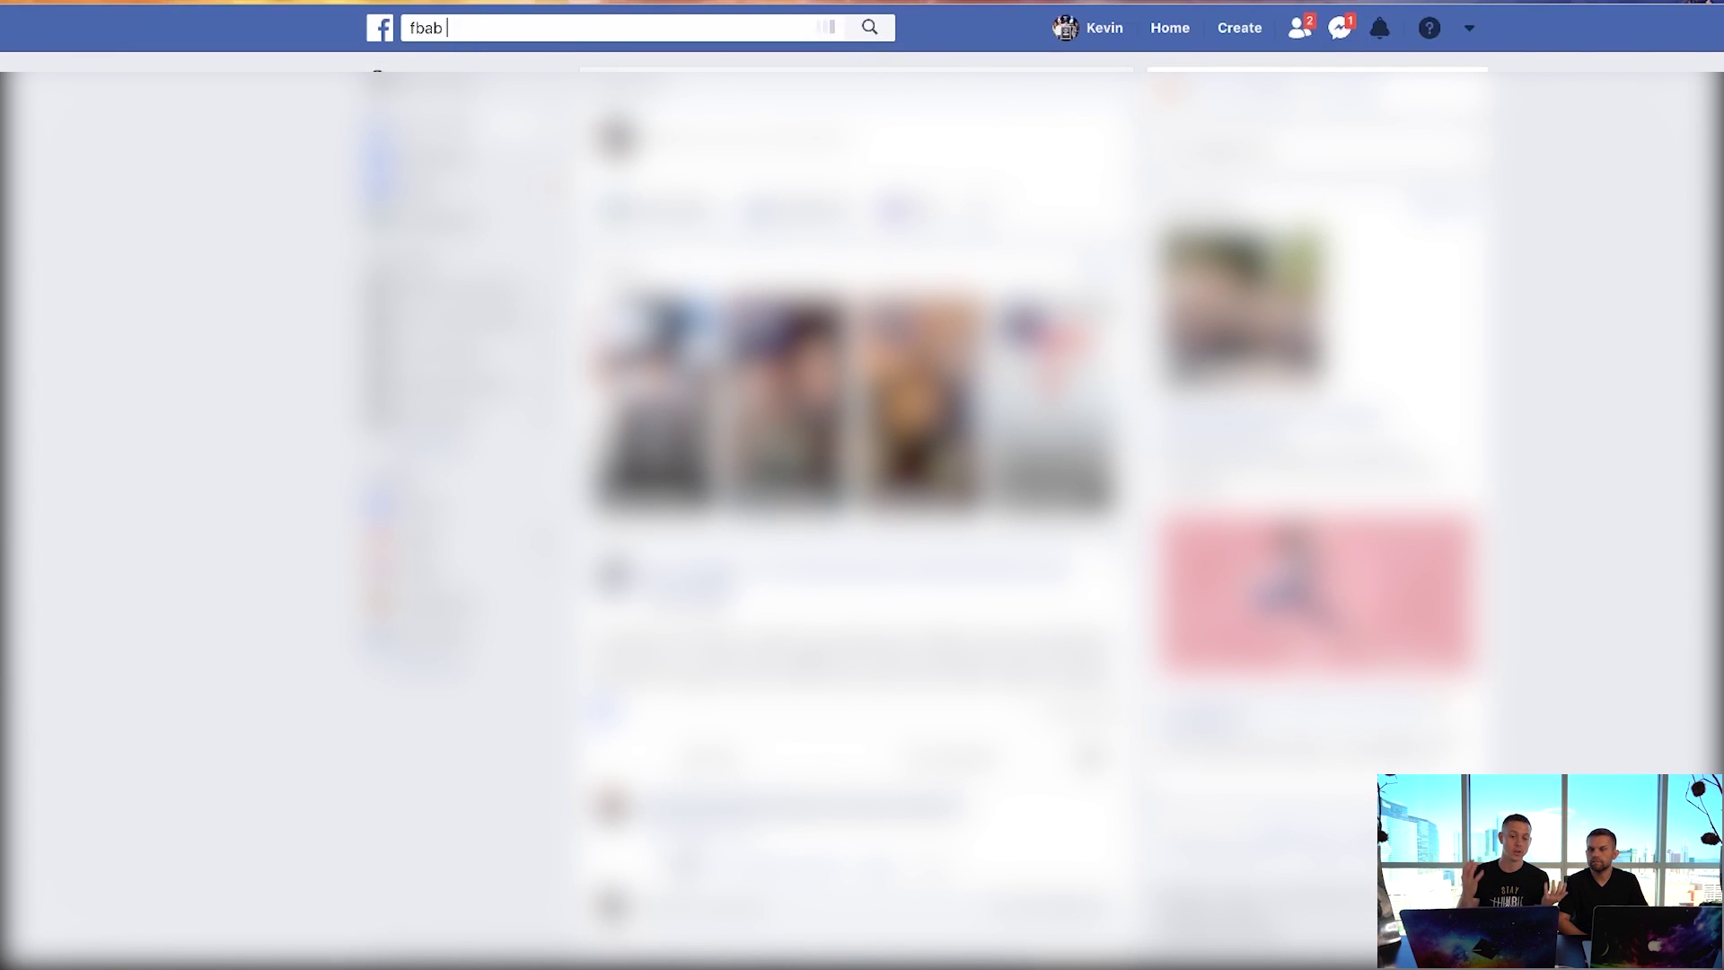
{"action": "type", "text": "ninja"}
{"action": "left_click", "coordinate": [393, 61]}
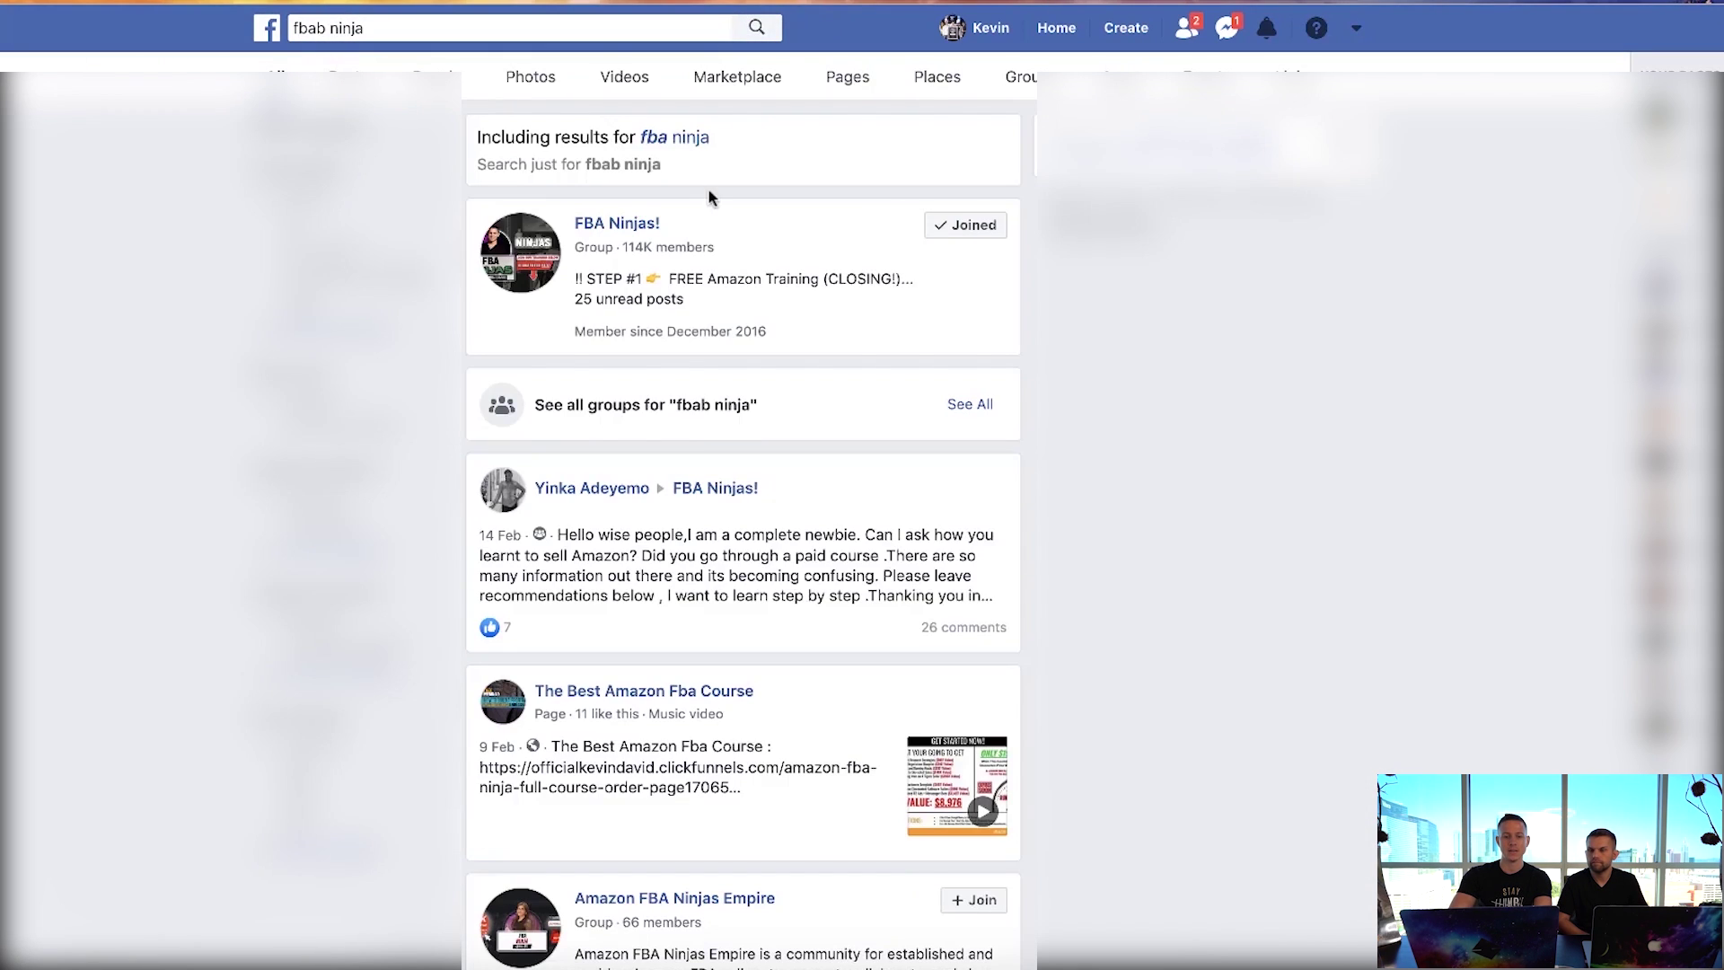
{"action": "left_click", "coordinate": [641, 226]}
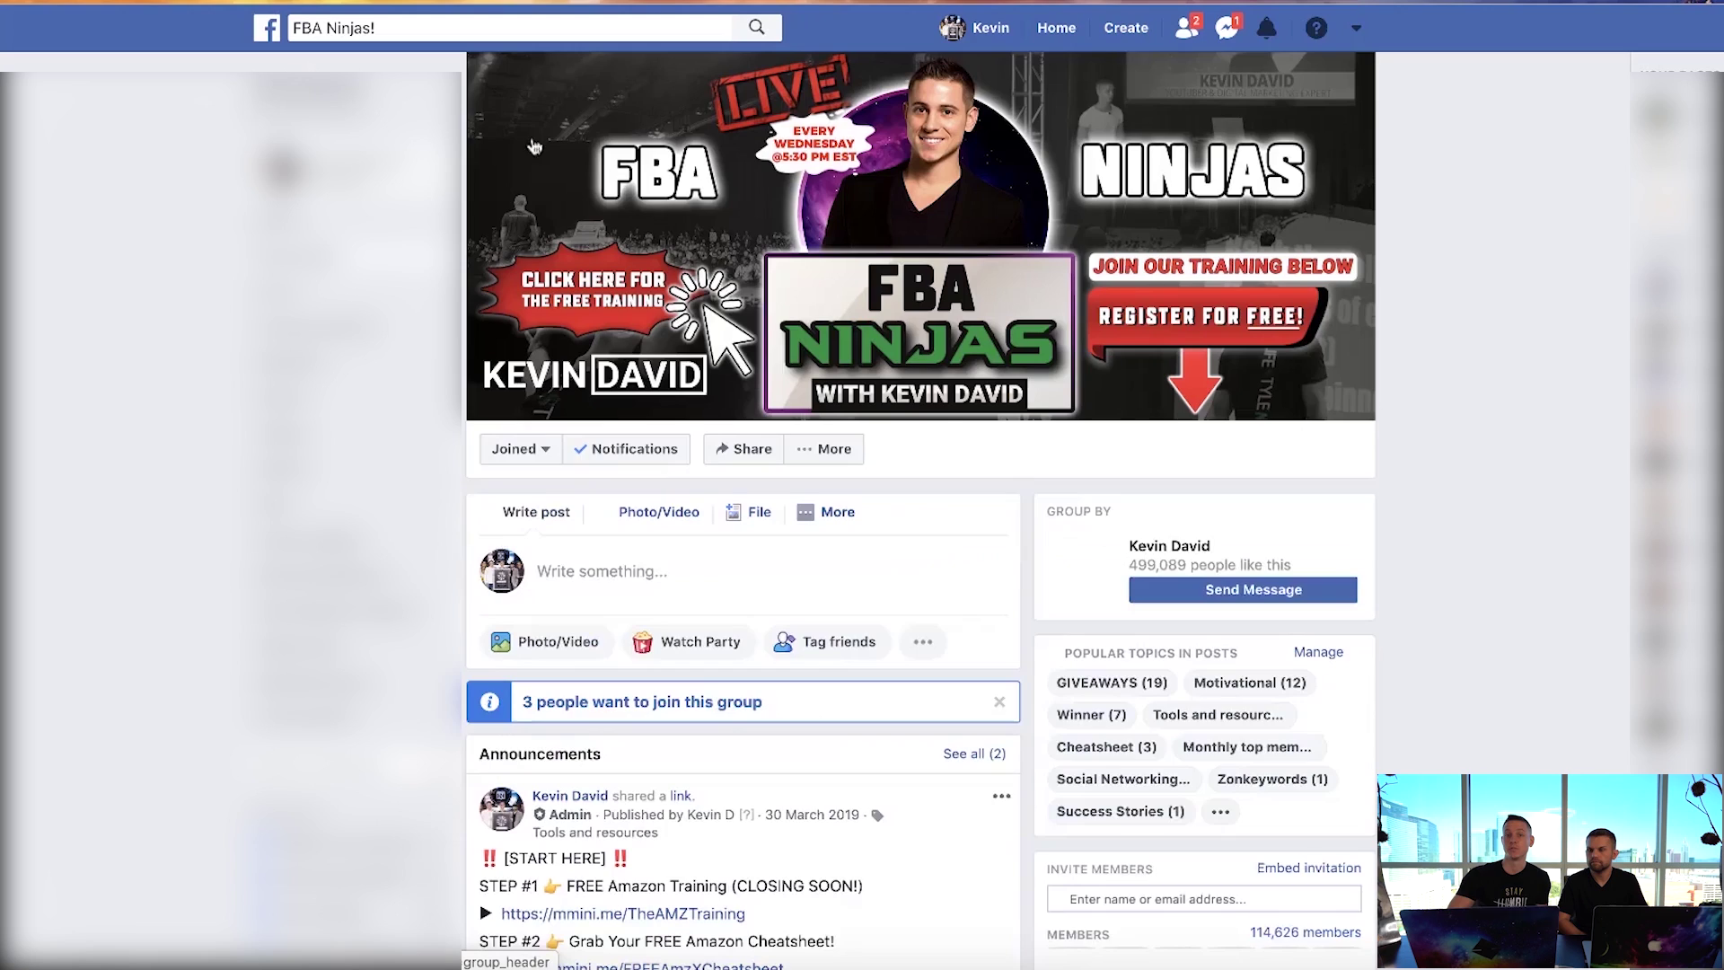
{"action": "scroll", "coordinate": [534, 146], "scroll_direction": "down", "scroll_amount": 4}
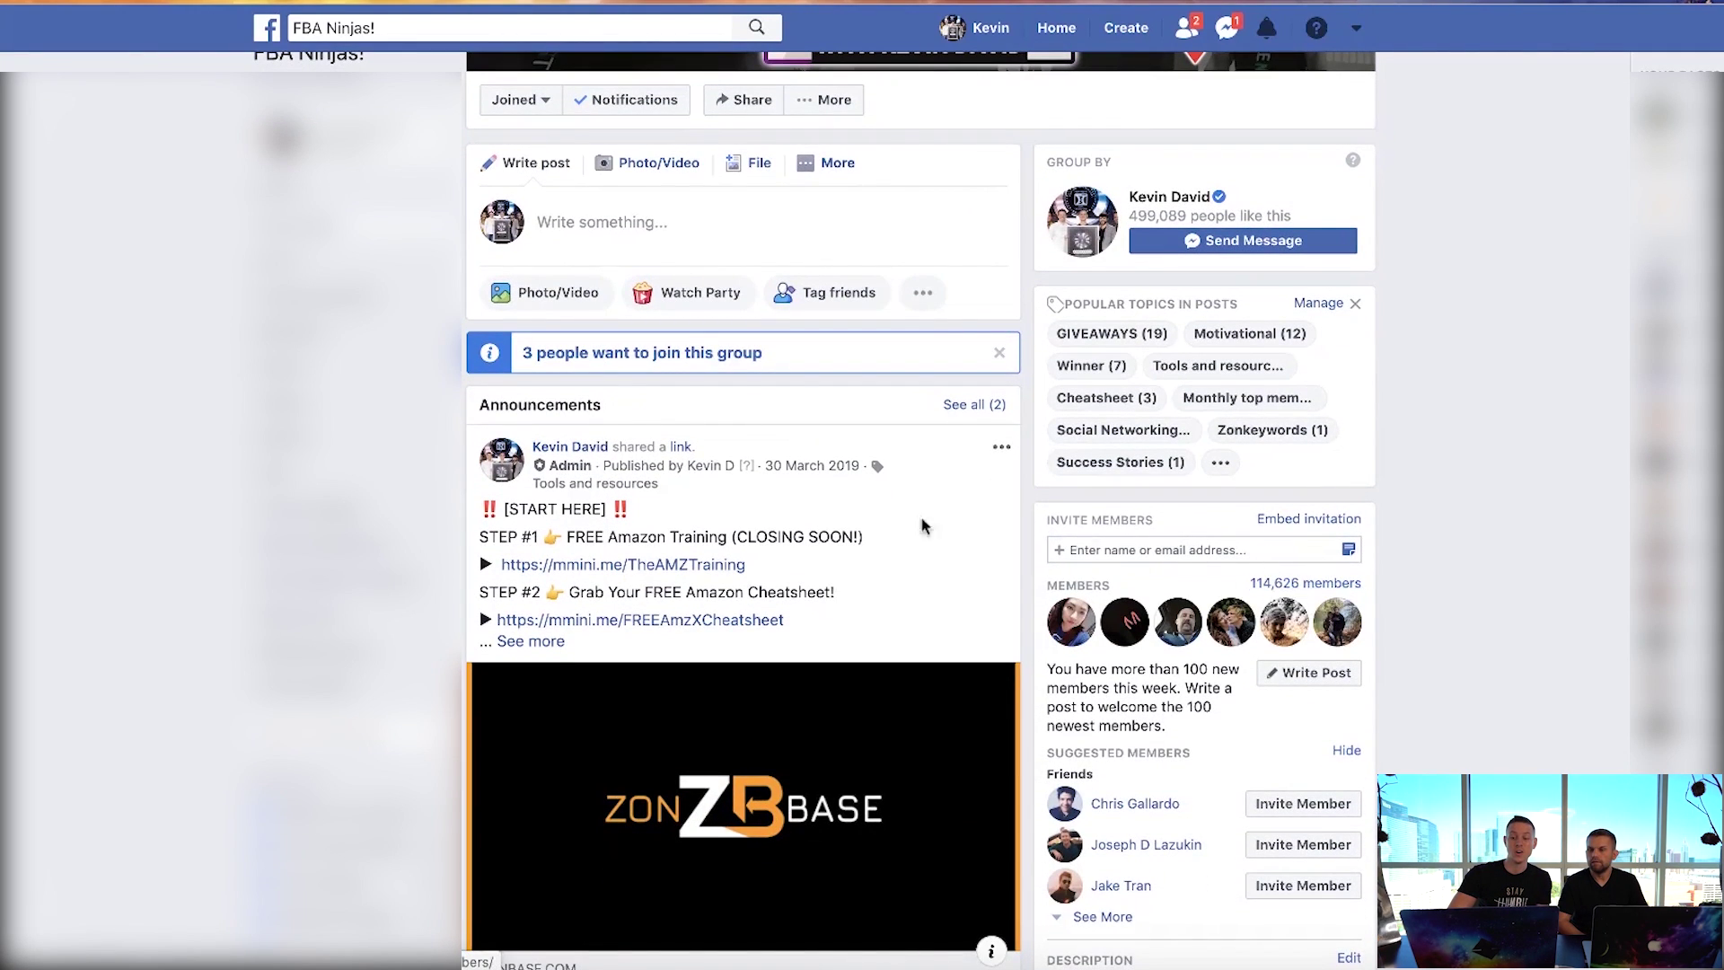
{"action": "scroll", "coordinate": [667, 505], "scroll_direction": "up", "scroll_amount": 4}
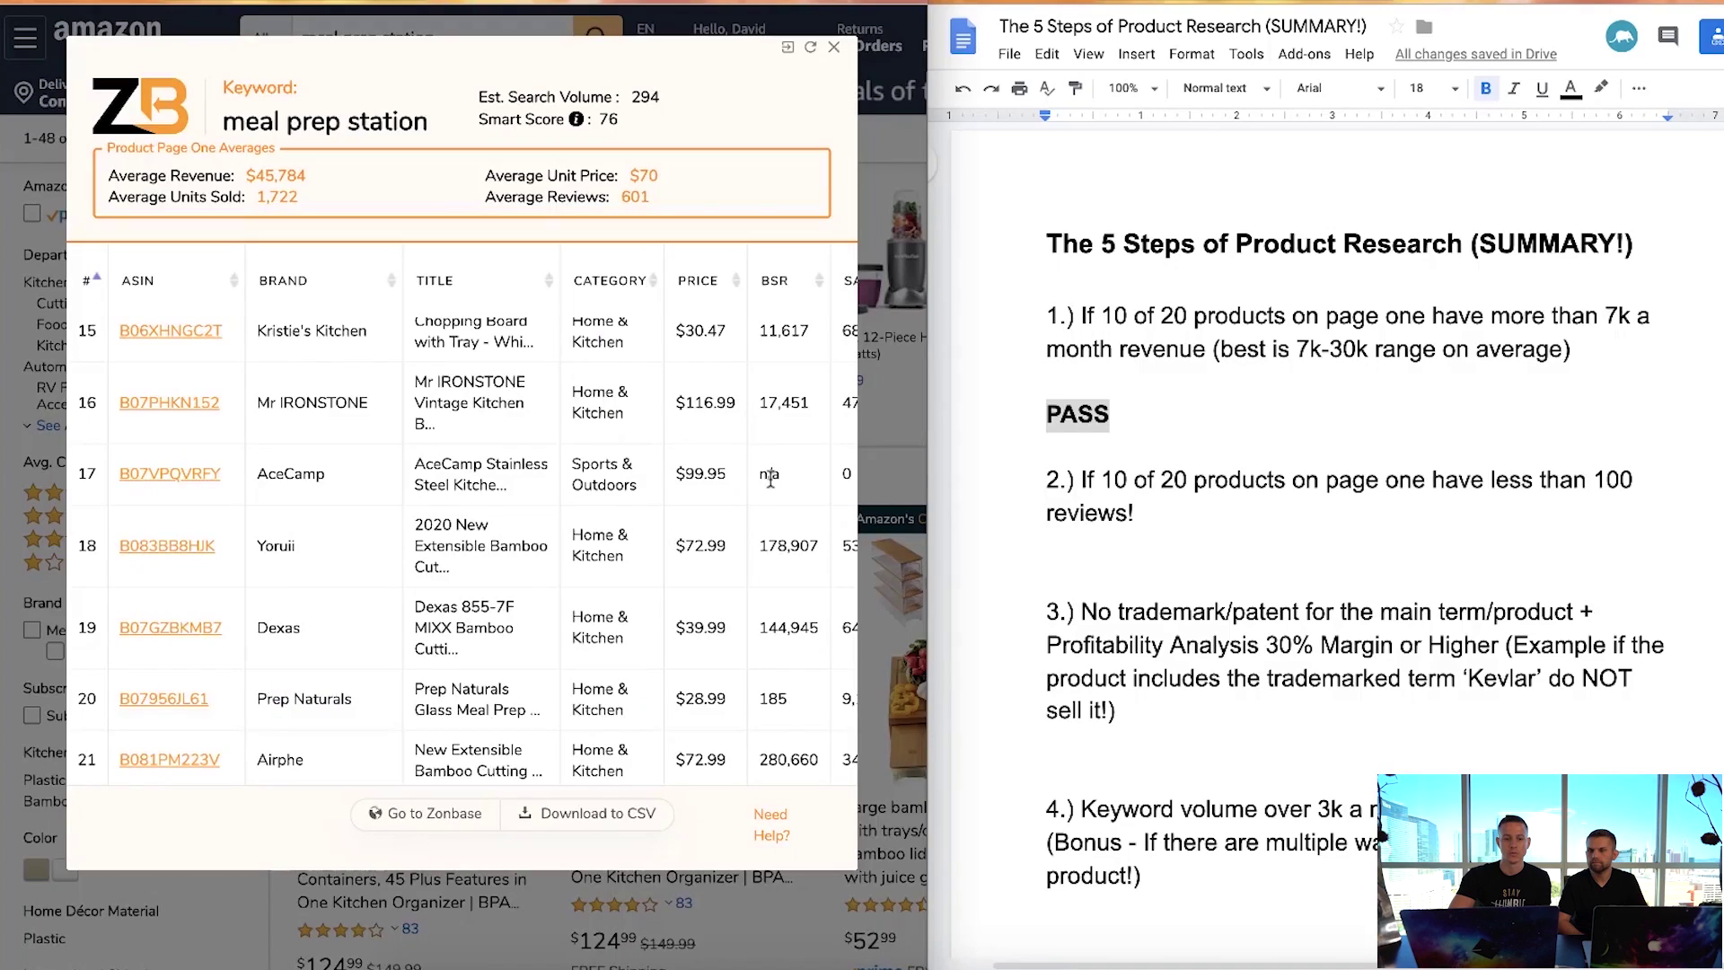
Return to the meal prep station report and check the page-one products' review counts against criterion 2.
{"action": "scroll", "coordinate": [769, 476], "scroll_direction": "right", "scroll_amount": 3}
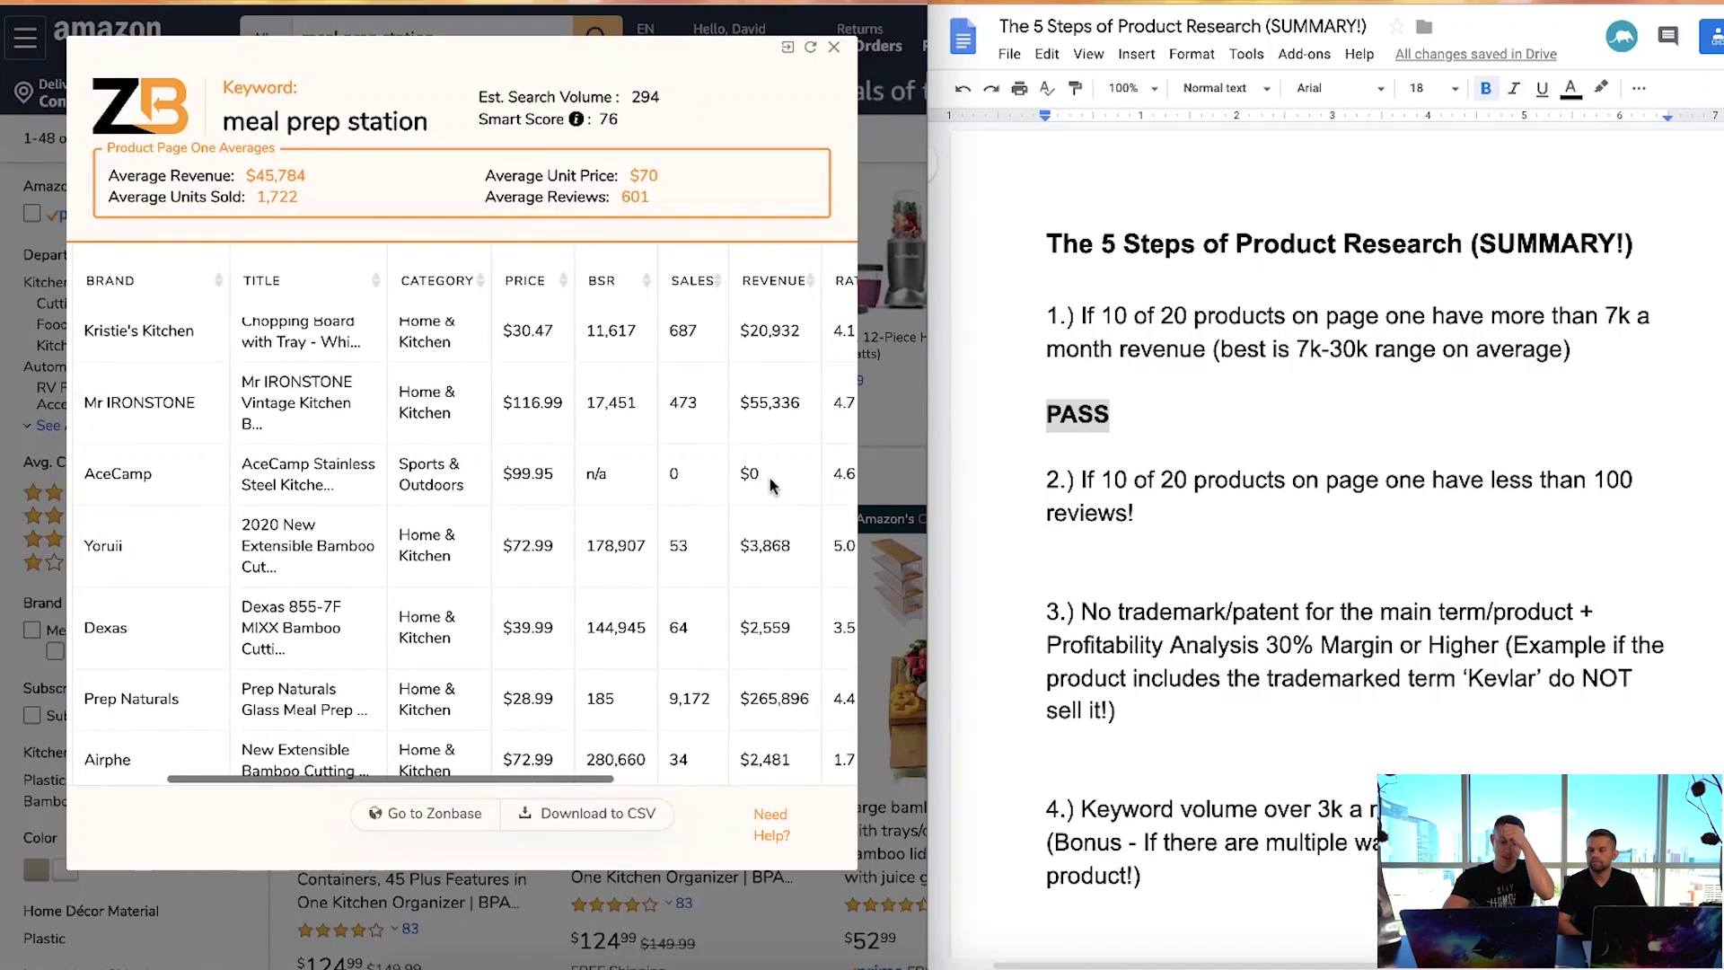
{"action": "scroll", "coordinate": [770, 479], "scroll_direction": "right", "scroll_amount": 3}
{"action": "scroll", "coordinate": [769, 478], "scroll_direction": "down", "scroll_amount": 10}
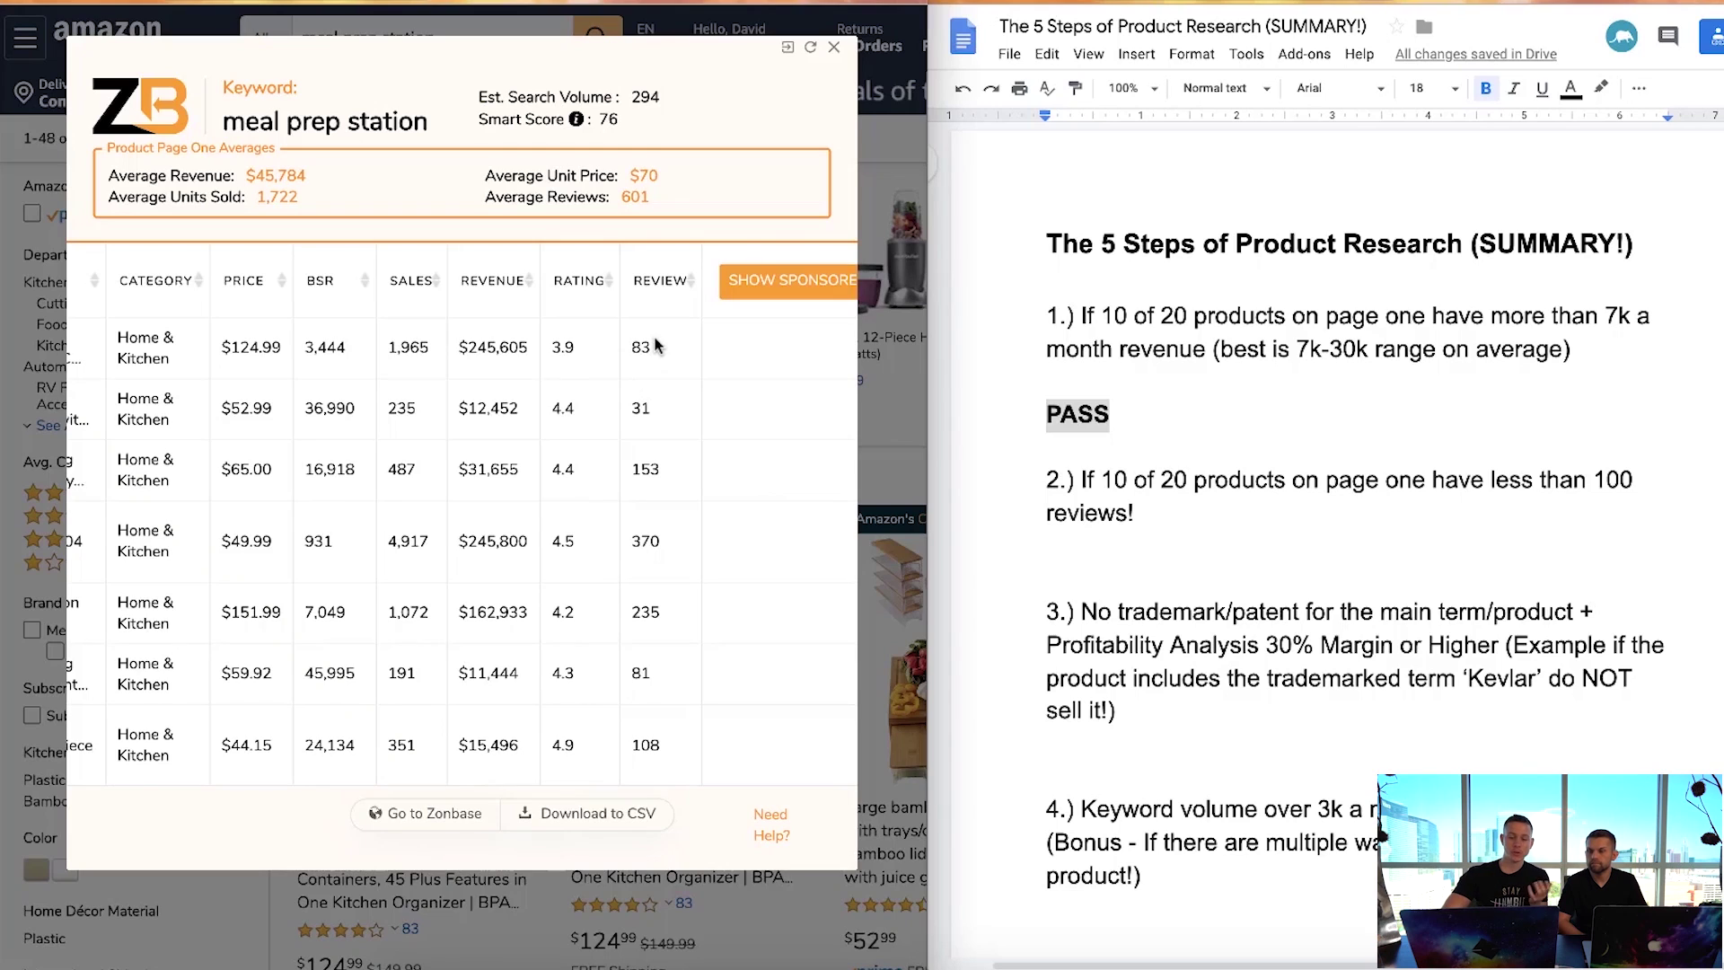
{"action": "scroll", "coordinate": [658, 413], "scroll_direction": "down", "scroll_amount": 1}
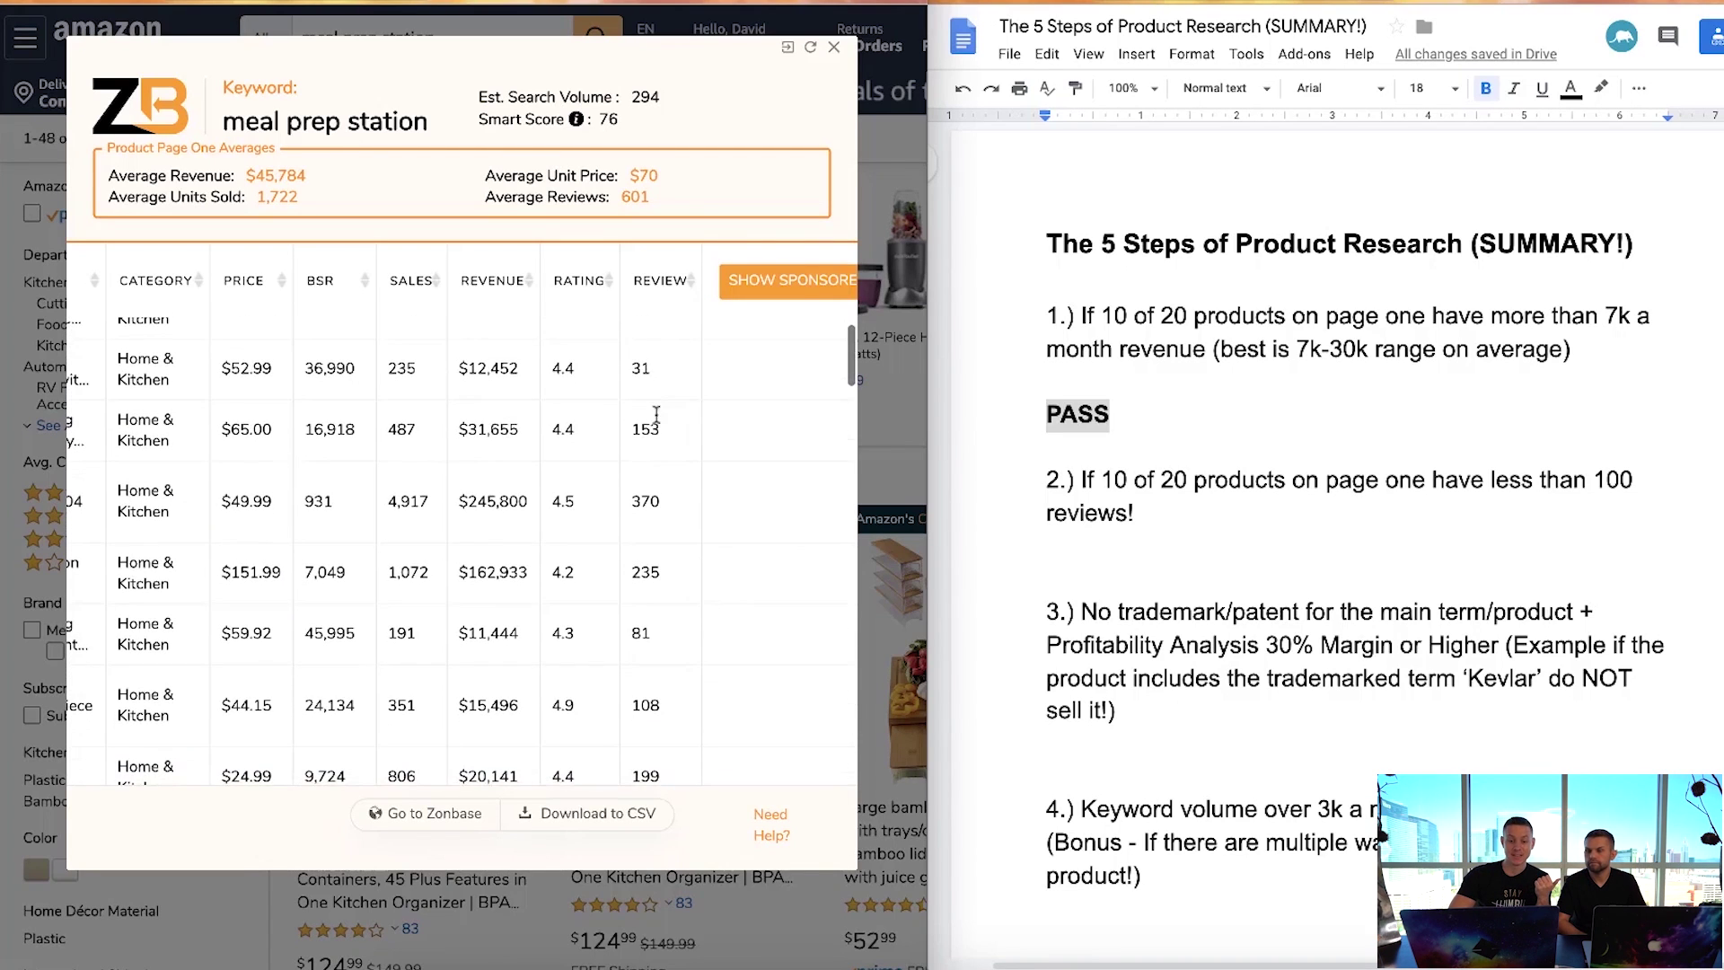
{"action": "scroll", "coordinate": [643, 568], "scroll_direction": "down", "scroll_amount": 3}
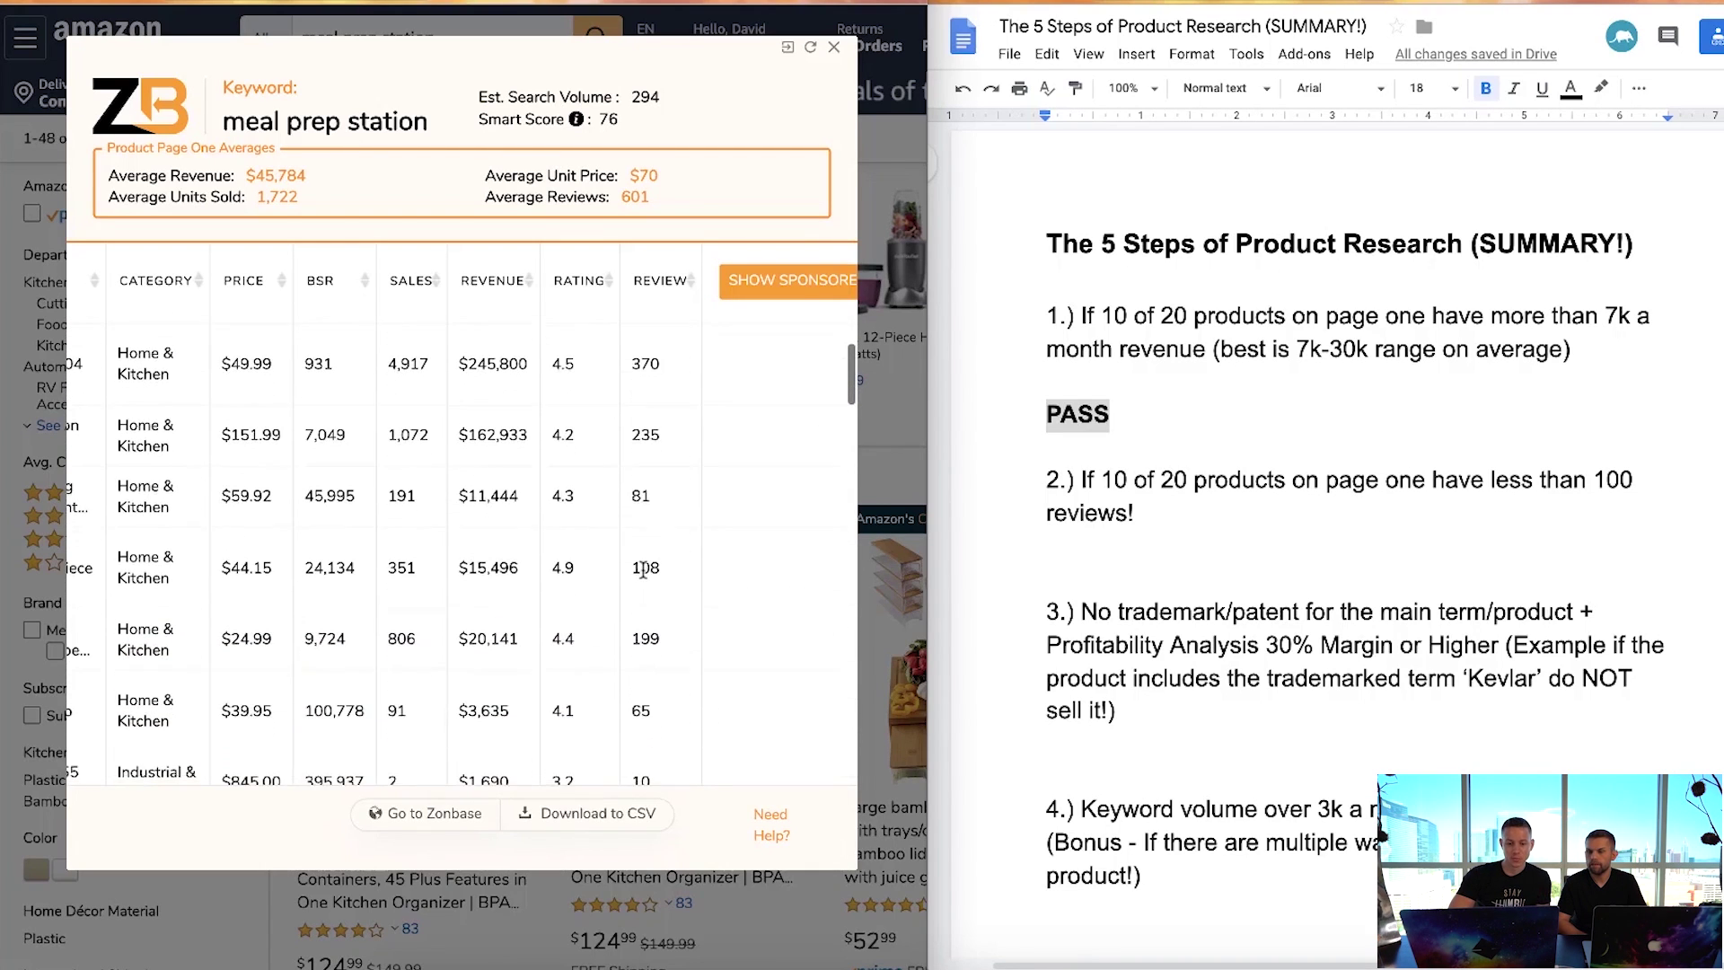
{"action": "scroll", "coordinate": [641, 571], "scroll_direction": "down", "scroll_amount": 2}
{"action": "scroll", "coordinate": [638, 575], "scroll_direction": "down", "scroll_amount": 4}
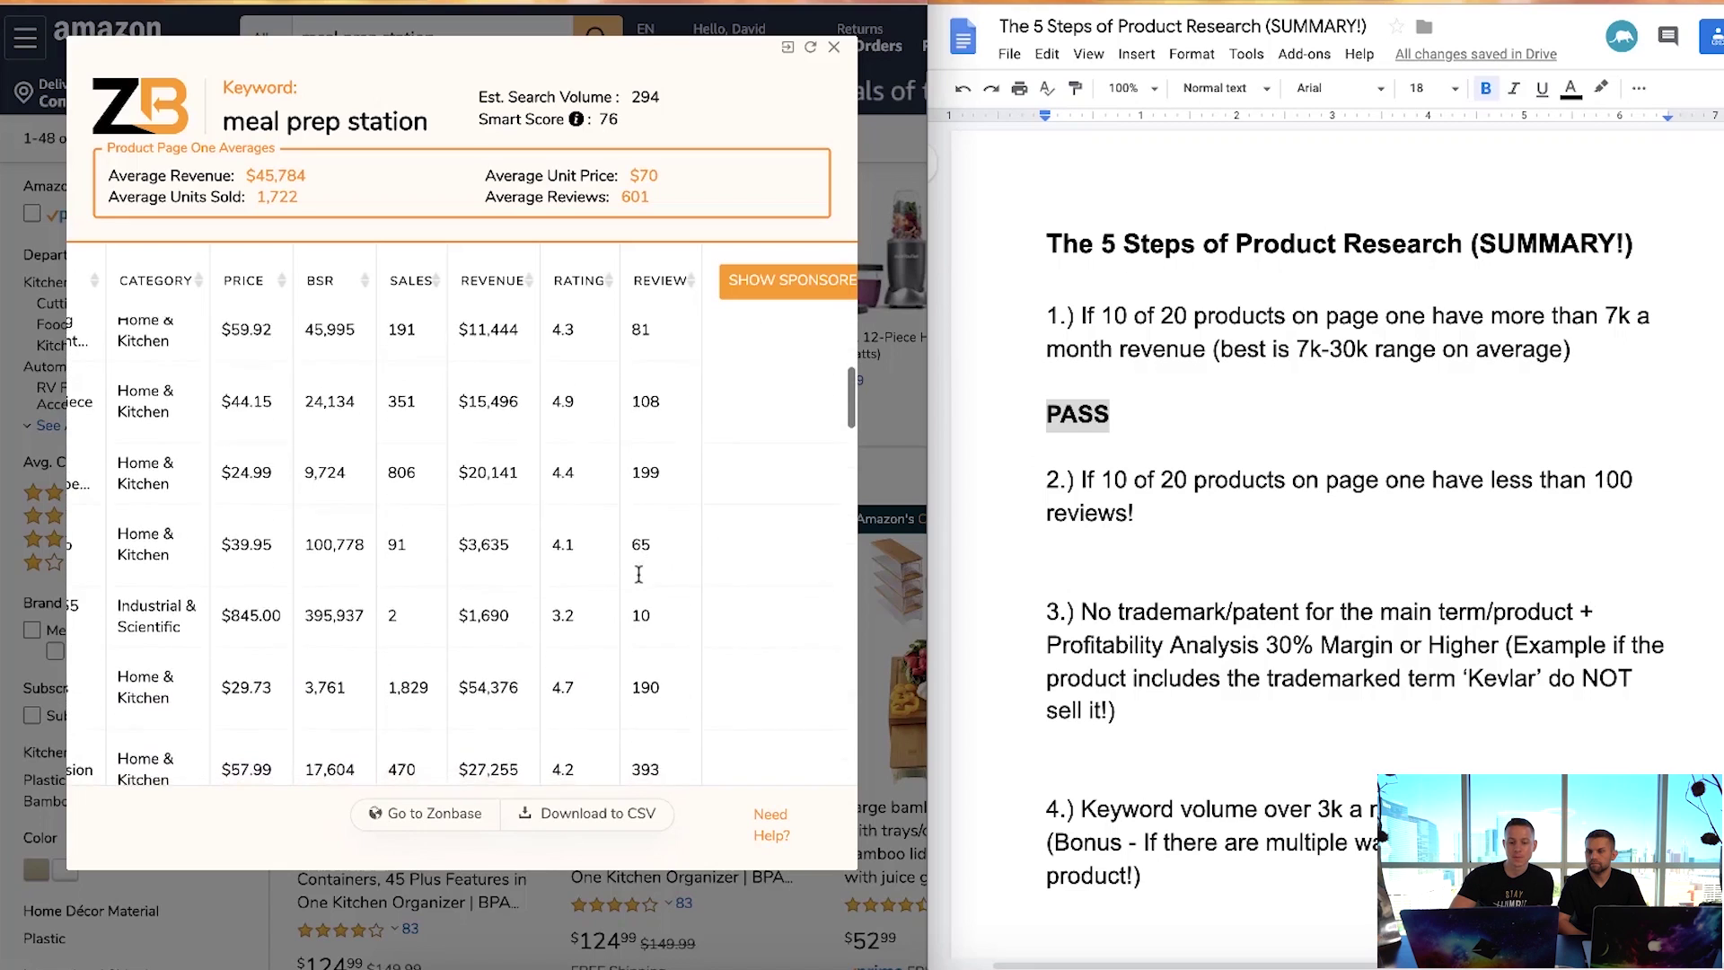
{"action": "scroll", "coordinate": [660, 552], "scroll_direction": "down", "scroll_amount": 2}
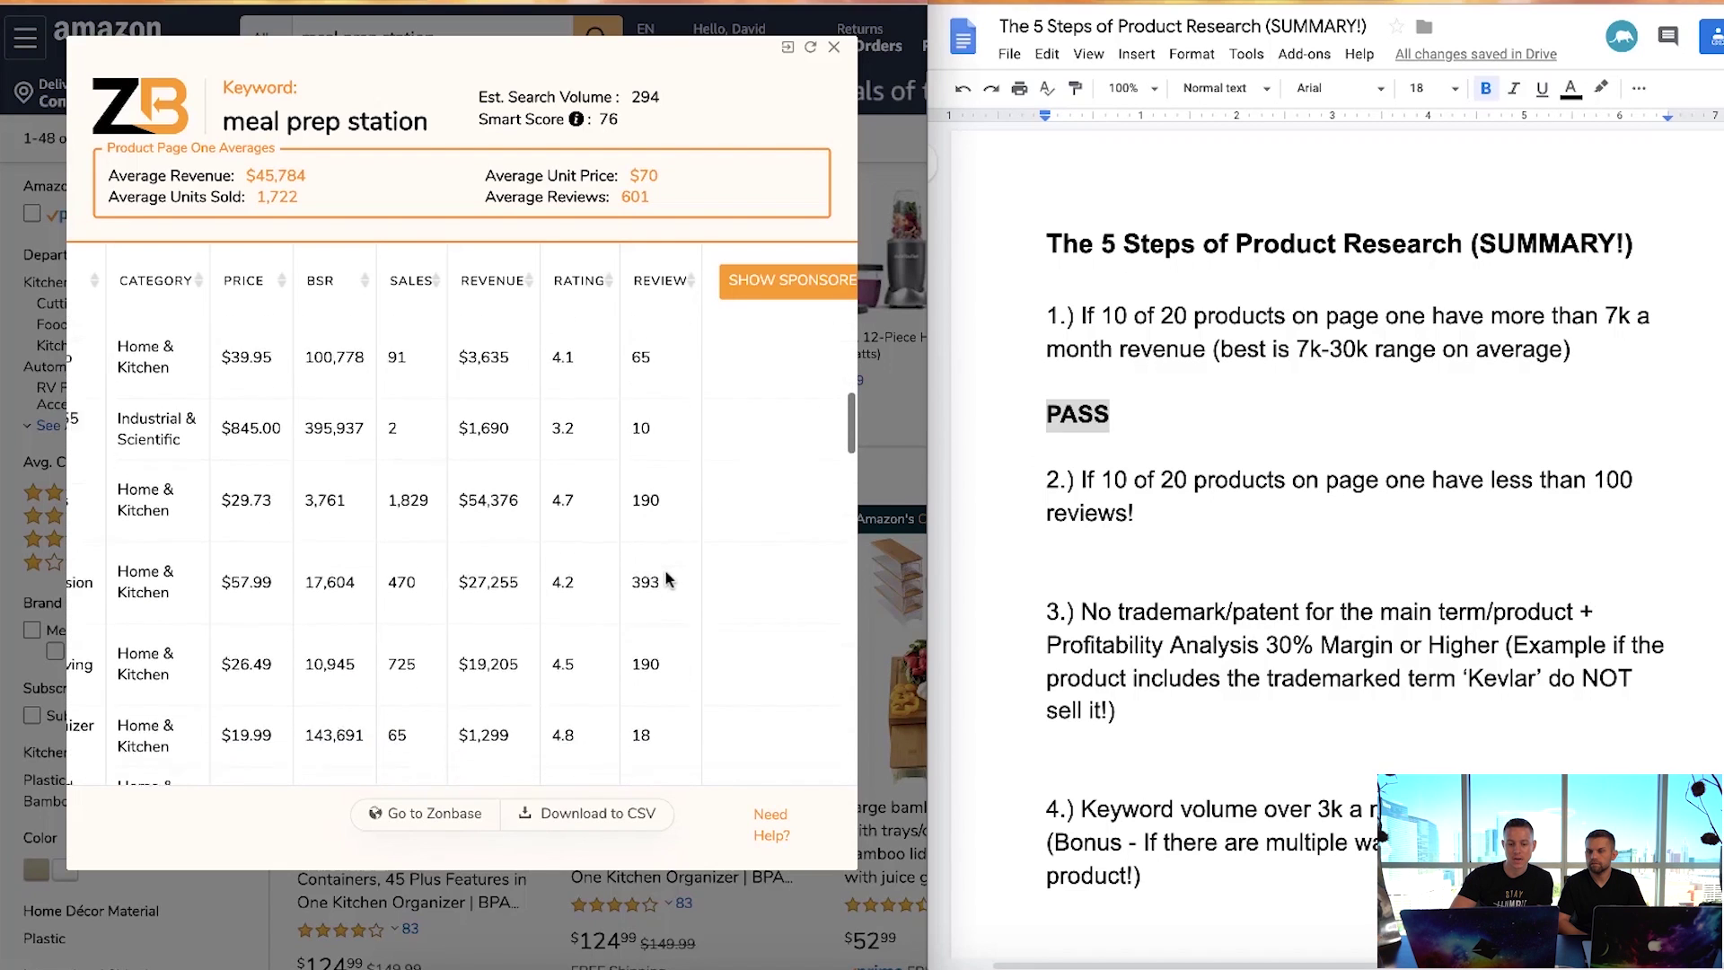
{"action": "scroll", "coordinate": [655, 674], "scroll_direction": "down", "scroll_amount": 2}
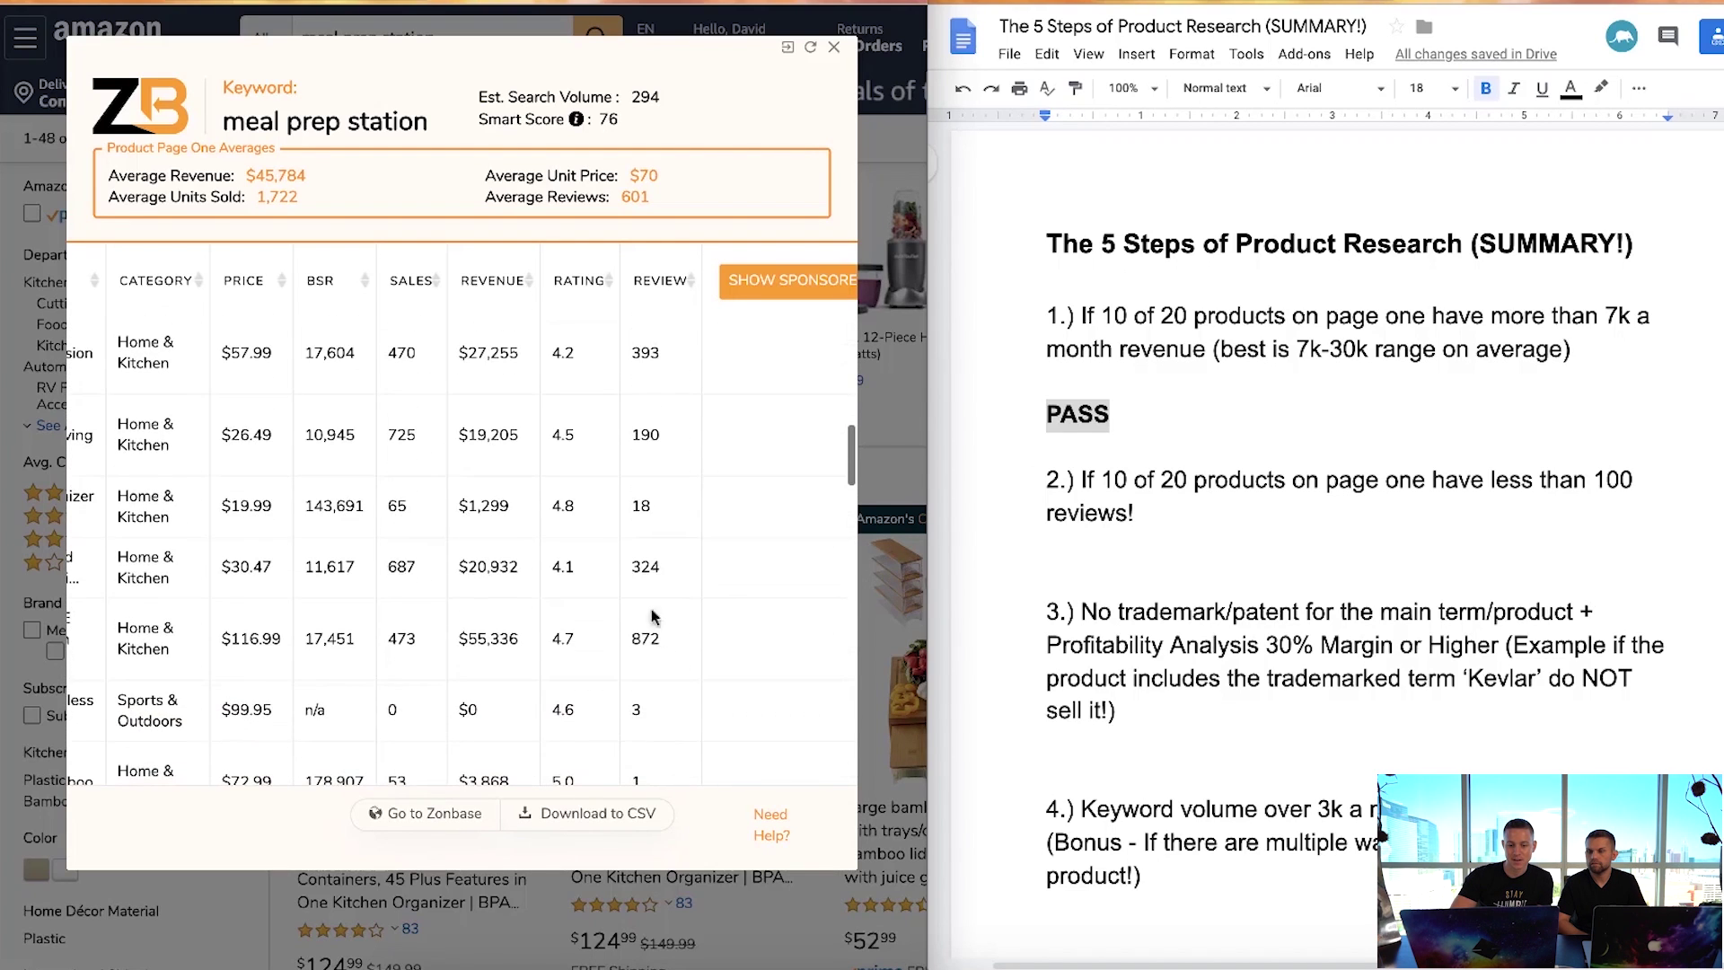
{"action": "scroll", "coordinate": [646, 634], "scroll_direction": "left", "scroll_amount": 5}
{"action": "scroll", "coordinate": [646, 634], "scroll_direction": "right", "scroll_amount": 4}
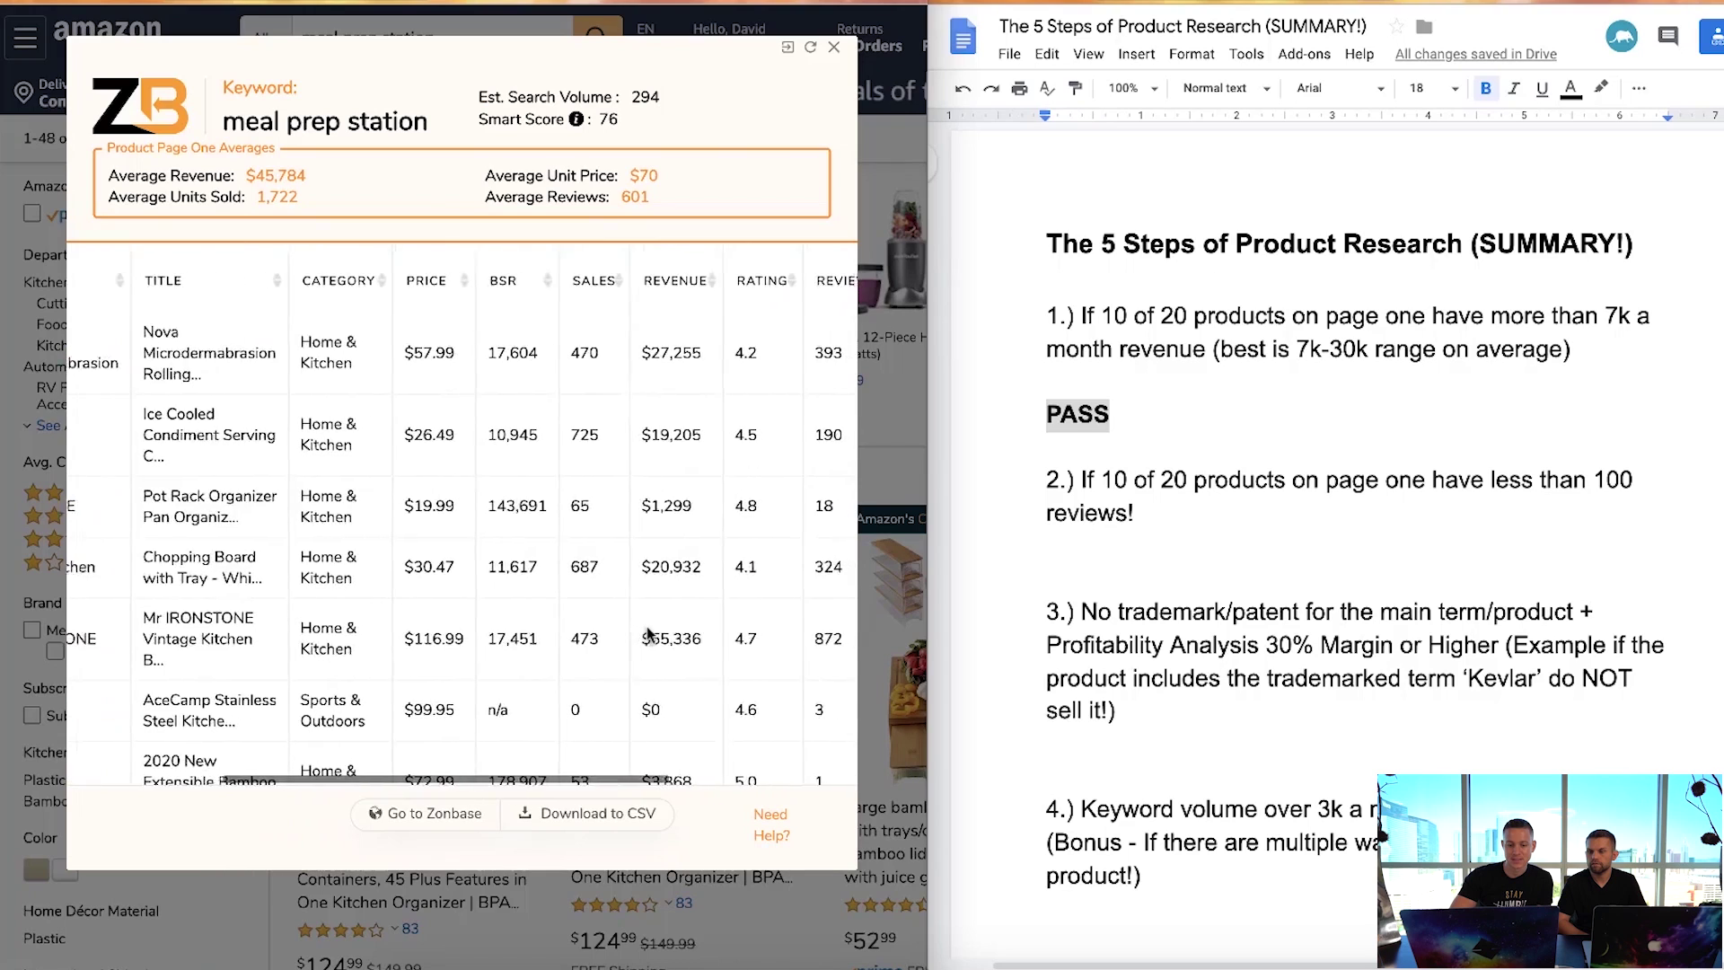
{"action": "scroll", "coordinate": [647, 634], "scroll_direction": "down", "scroll_amount": 3}
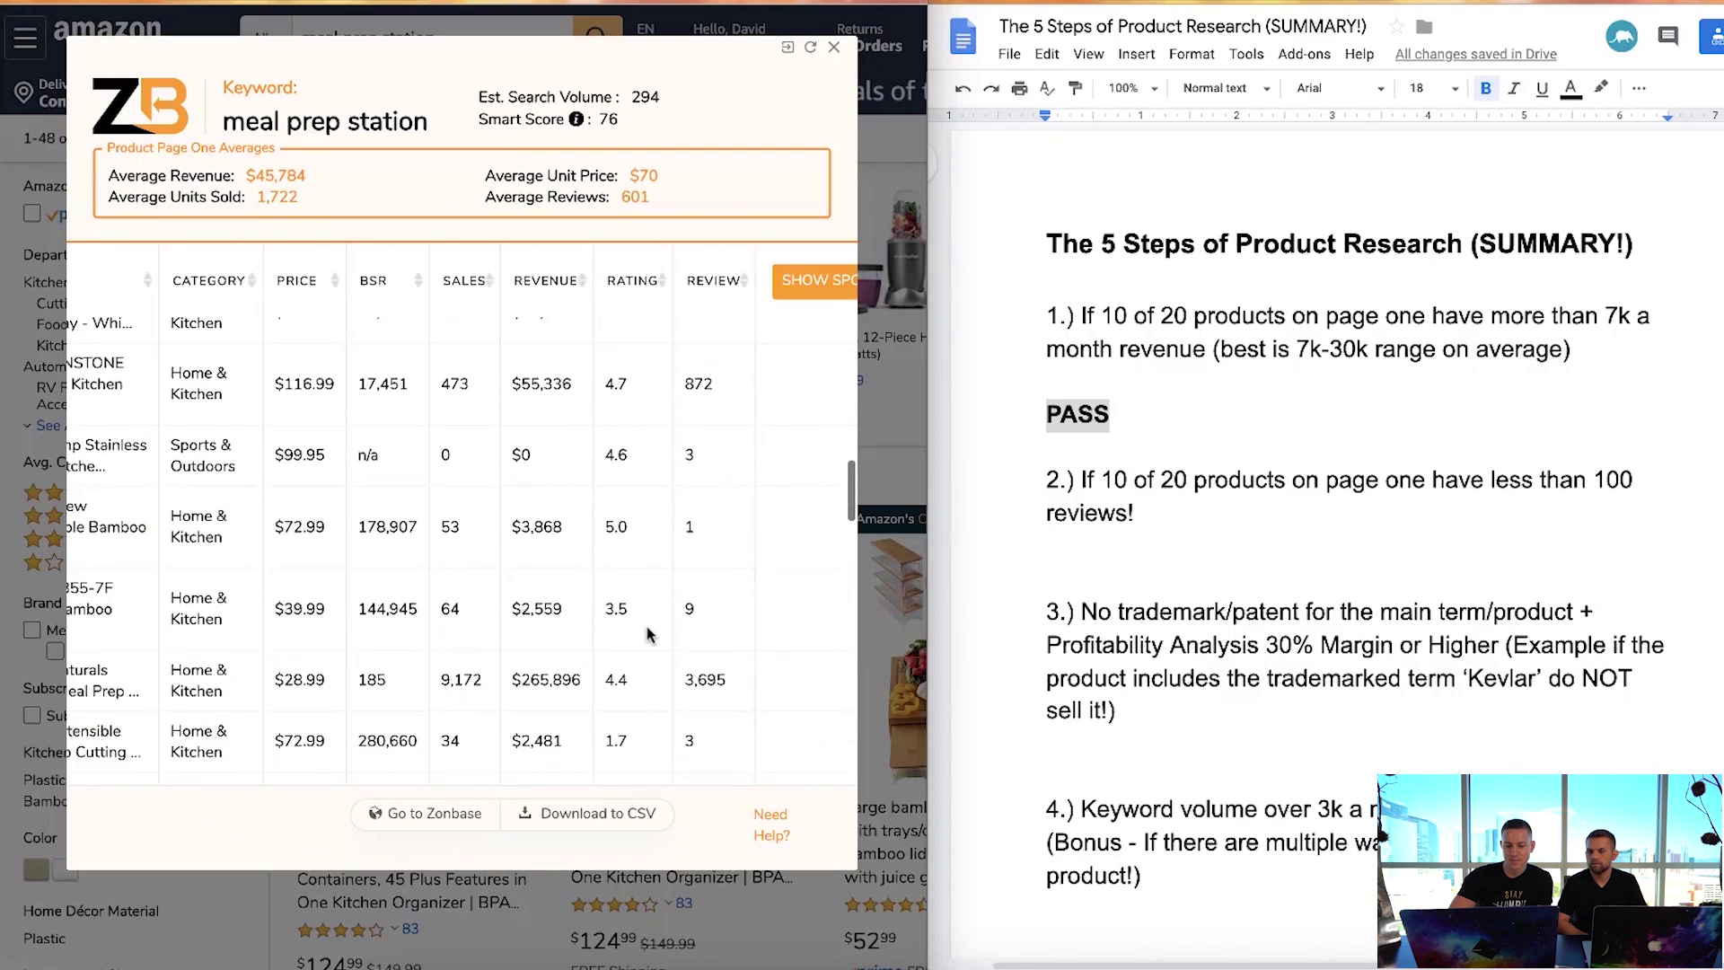
{"action": "scroll", "coordinate": [647, 634], "scroll_direction": "left", "scroll_amount": 5}
{"action": "scroll", "coordinate": [646, 634], "scroll_direction": "up", "scroll_amount": 10}
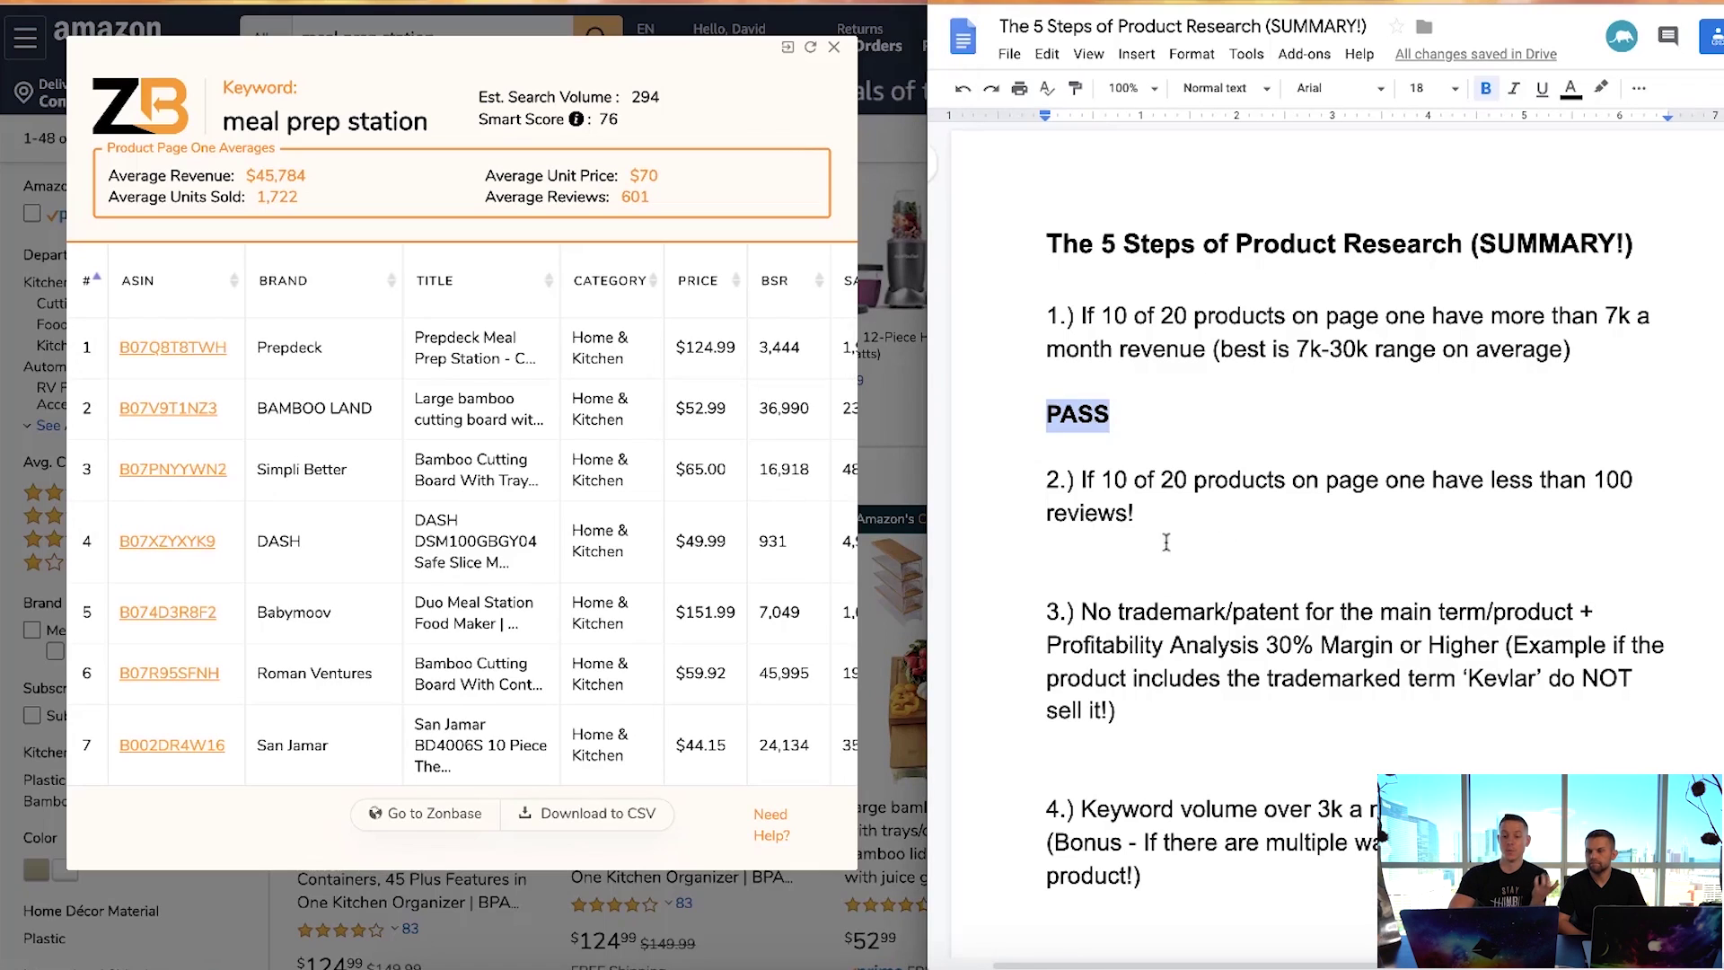
Add "PASS" on its own line below criterion 2 in the research summary.
{"action": "left_click", "coordinate": [1120, 566]}
{"action": "key", "text": "Up"}
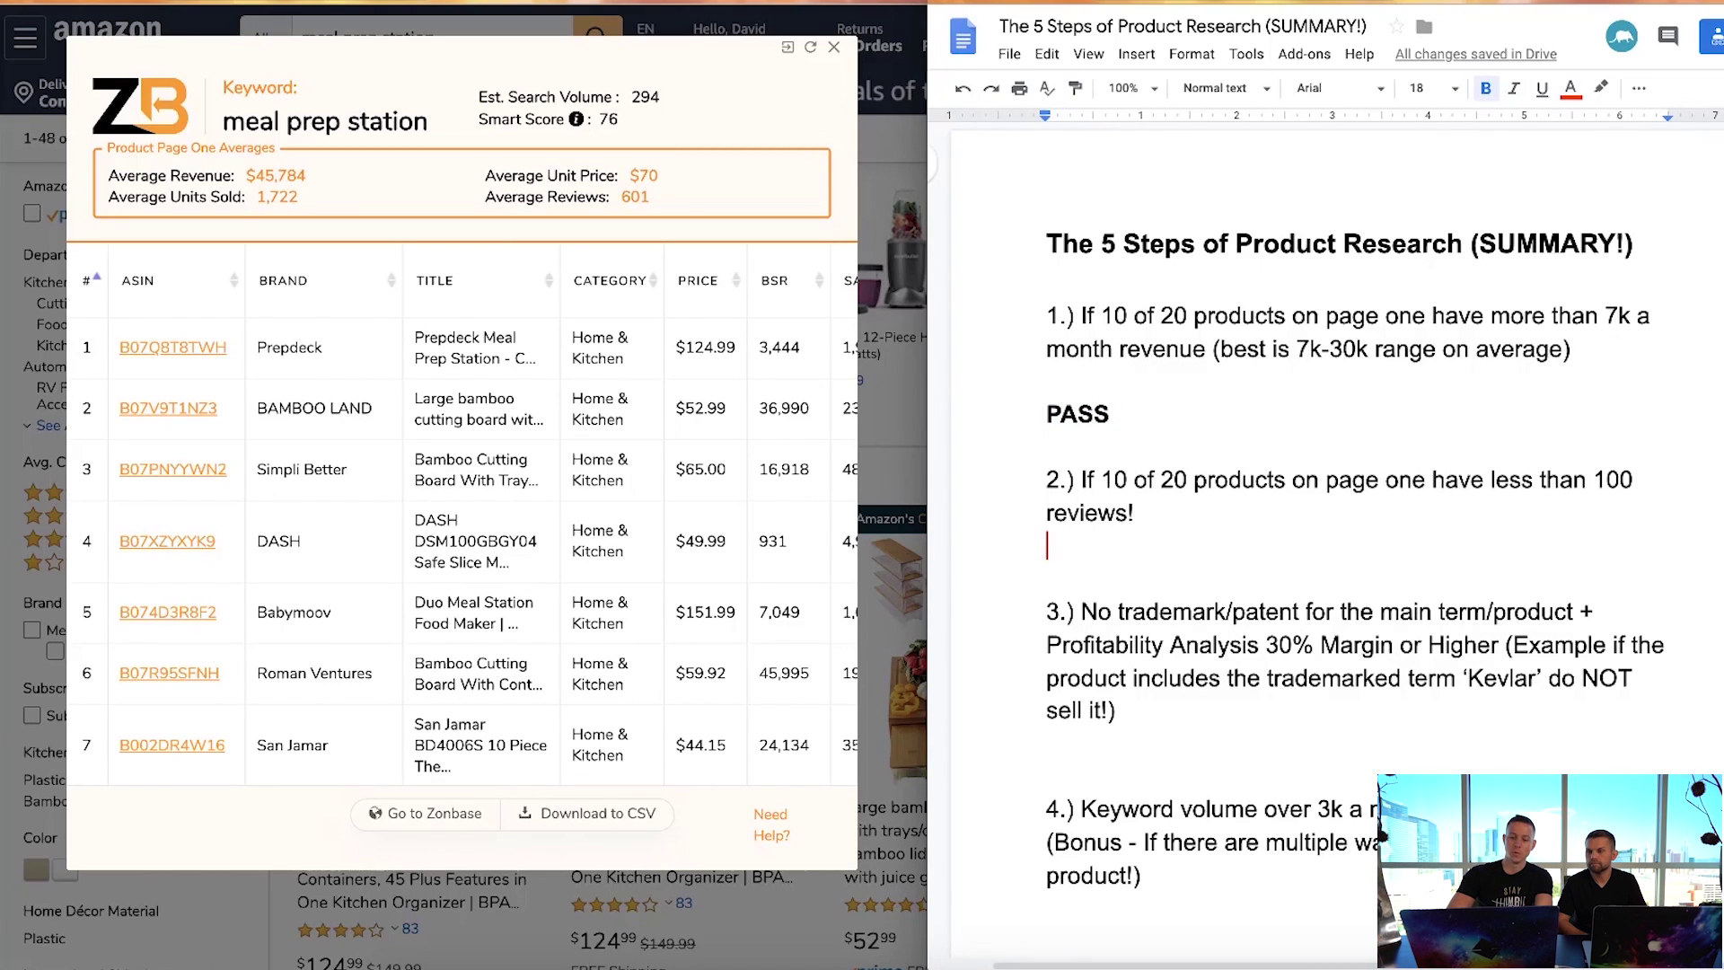
{"action": "key", "text": "Return"}
{"action": "key", "text": "Up"}
{"action": "type", "text": "PAS"}
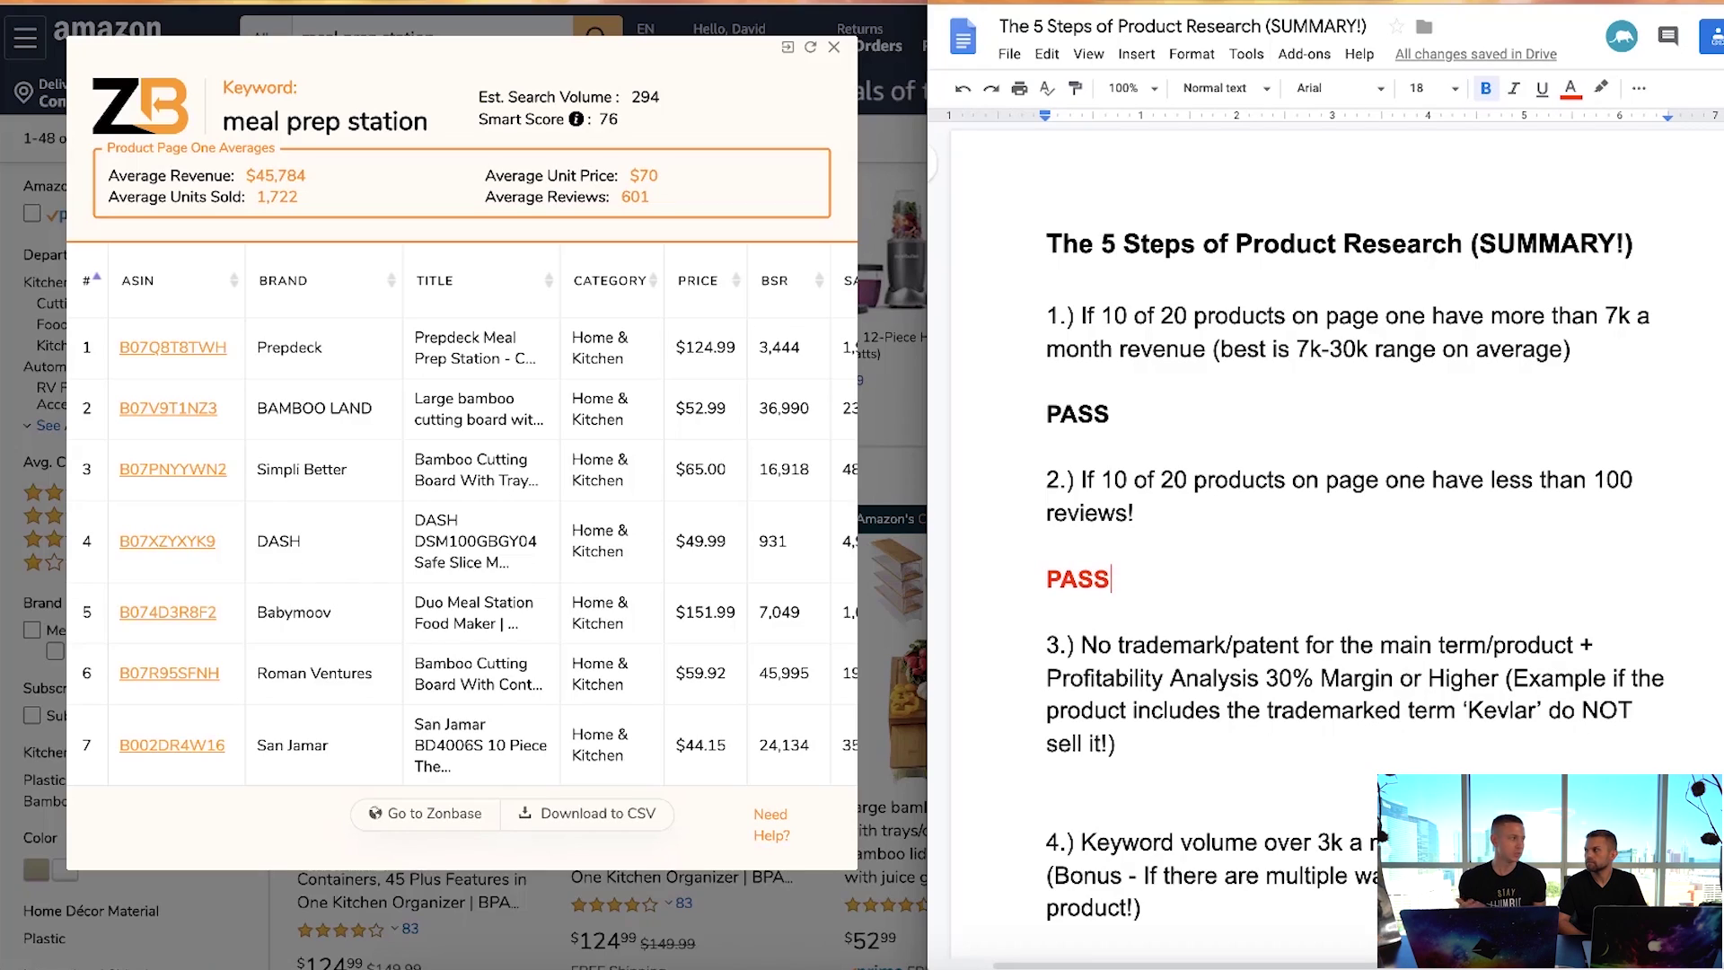
Copy the formatting of the PASS below criterion 1 onto the one below criterion 2, and enlarge the document window to full width.
{"action": "left_click_drag", "start_coordinate": [1116, 427], "coordinate": [1030, 423]}
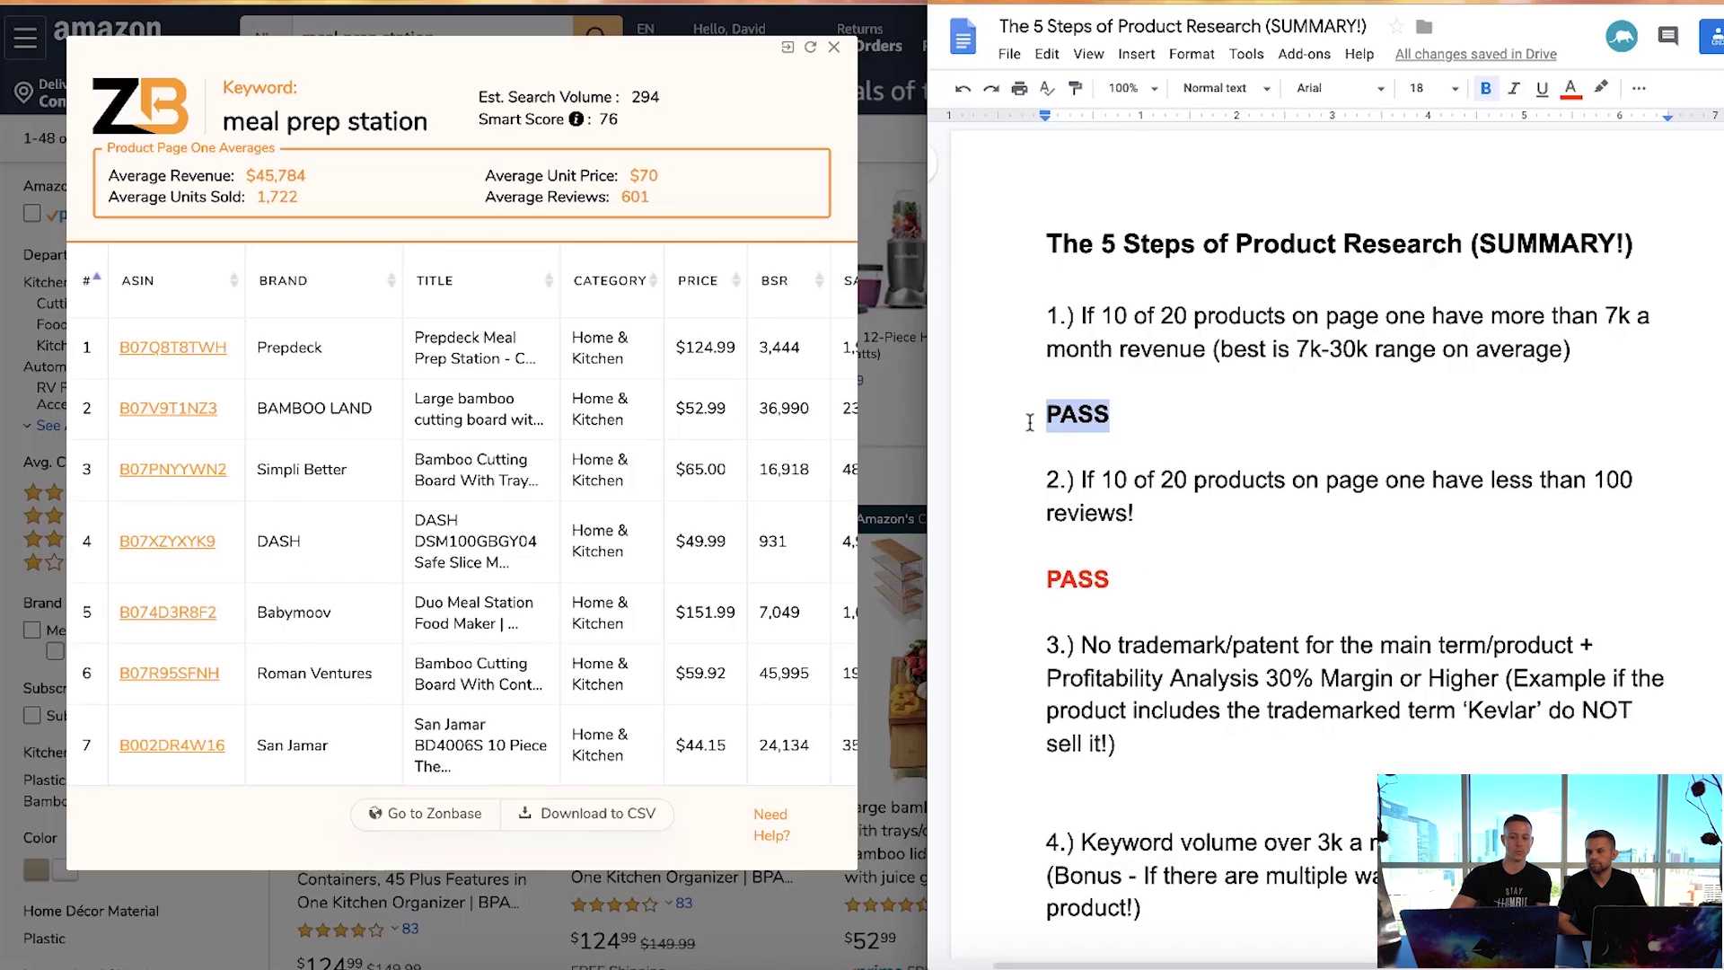
{"action": "left_click", "coordinate": [1074, 87]}
{"action": "left_click_drag", "start_coordinate": [1155, 575], "coordinate": [947, 592]}
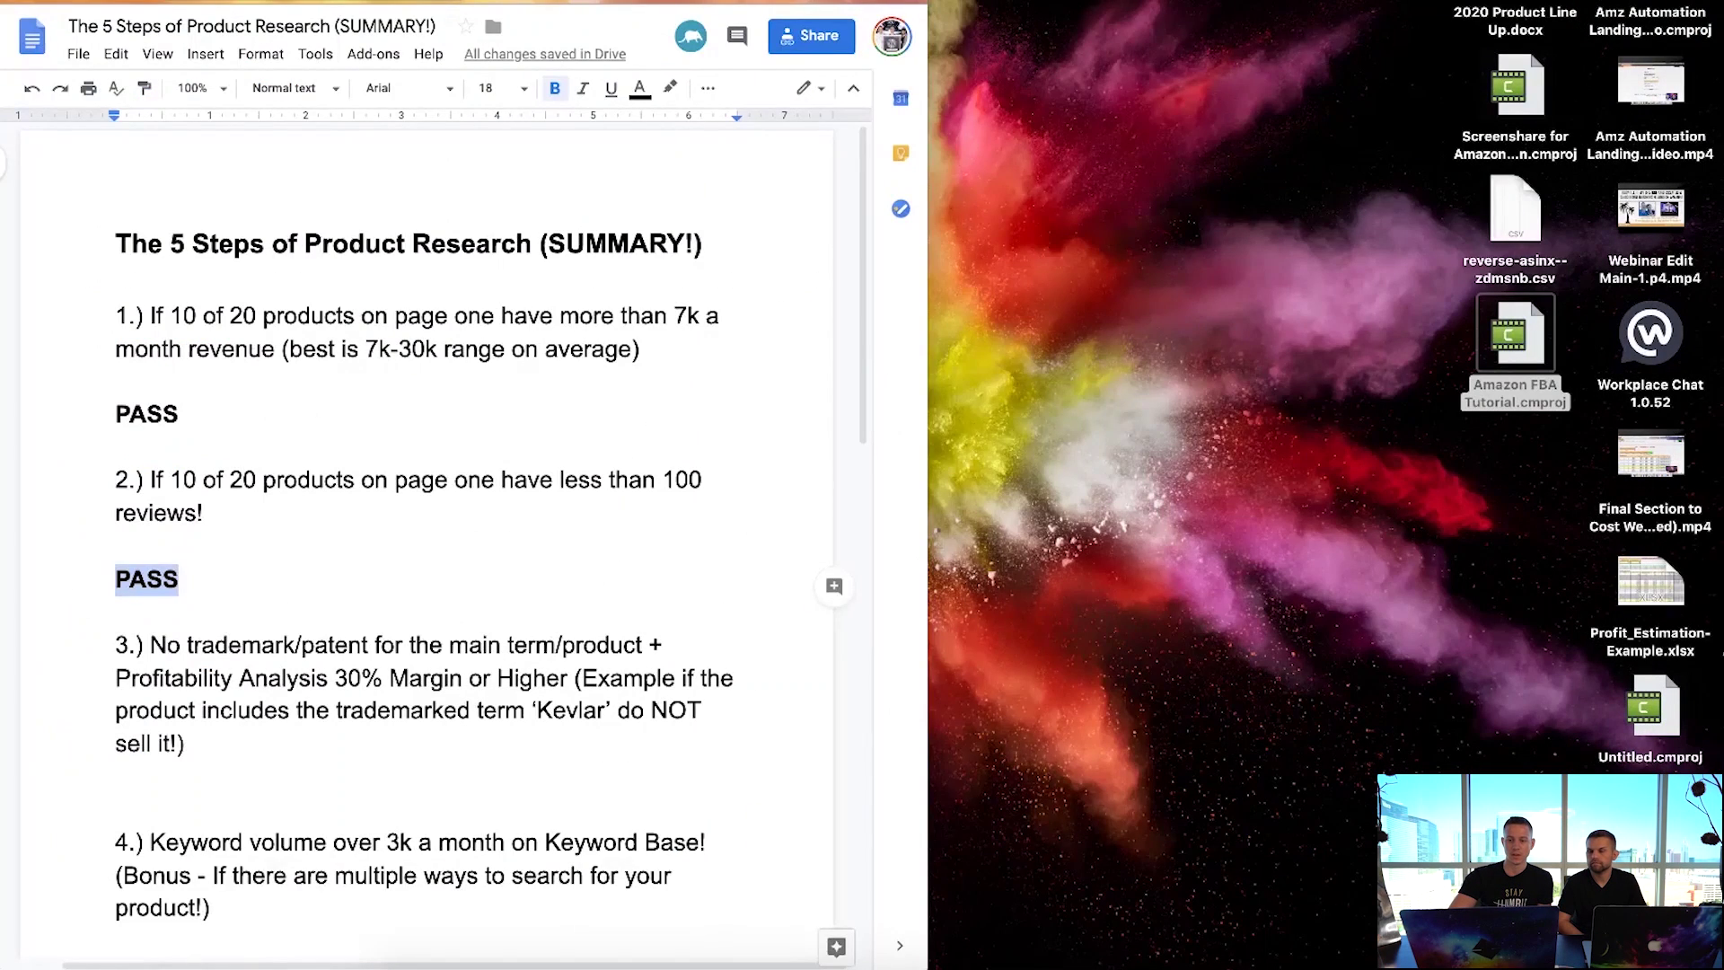
{"action": "key", "text": "ctrl+alt+Return"}
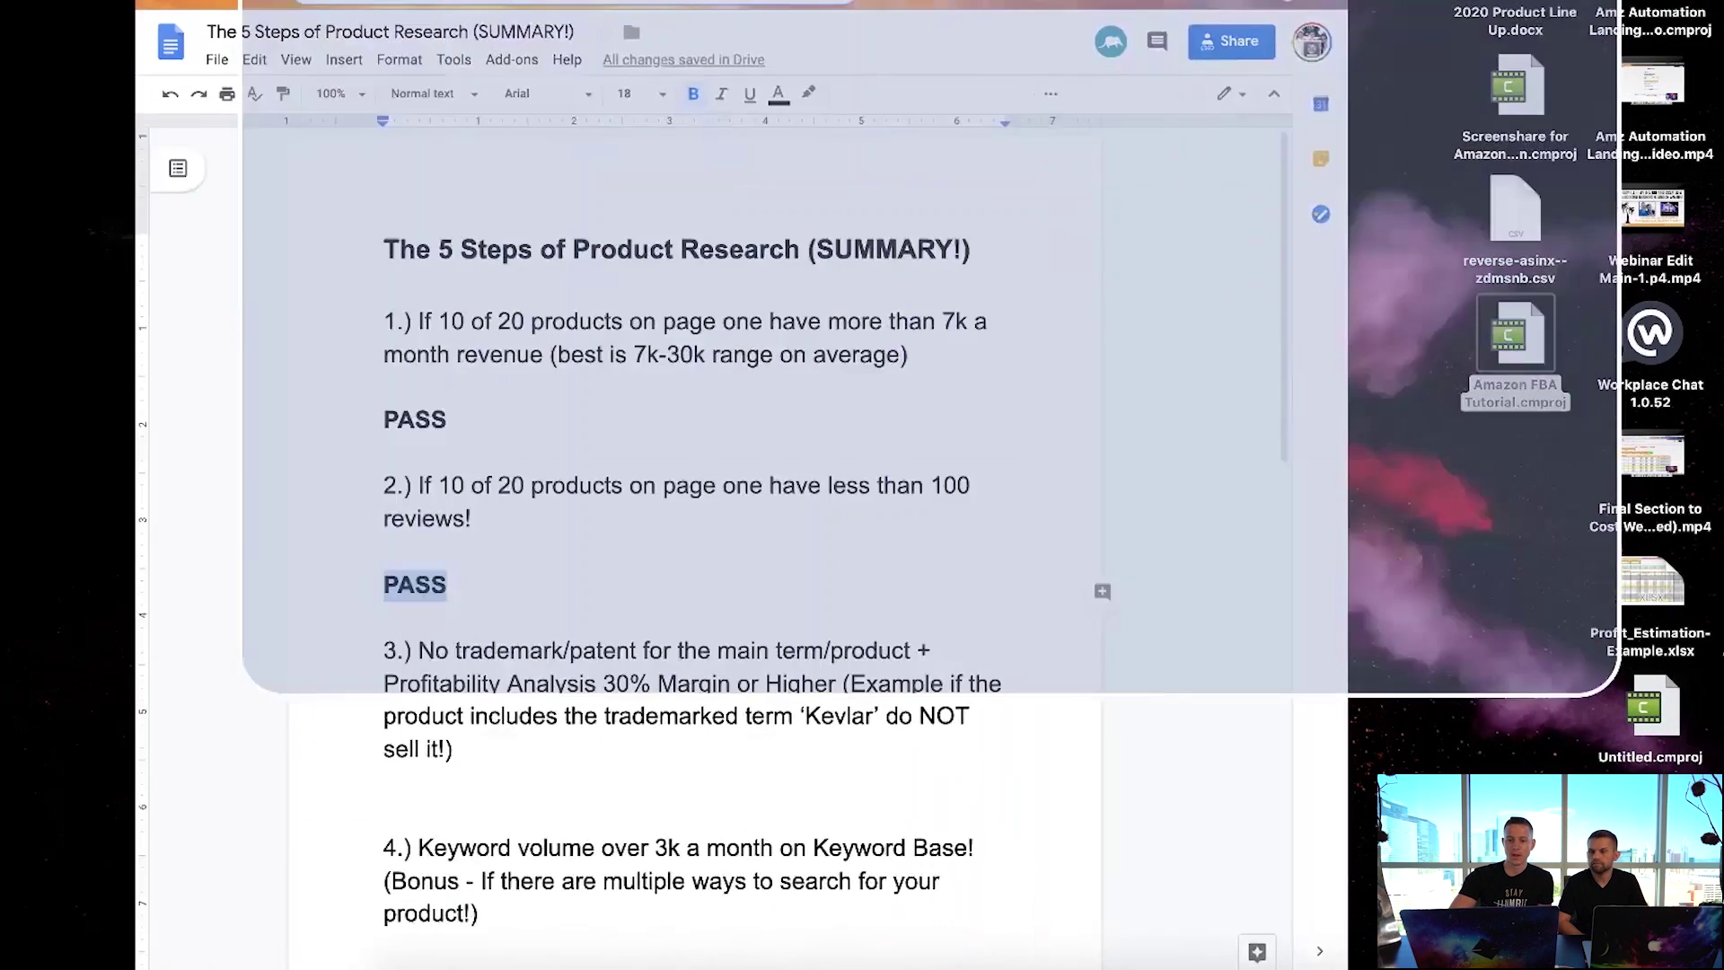
{"action": "scroll", "coordinate": [717, 546], "scroll_direction": "down", "scroll_amount": 1}
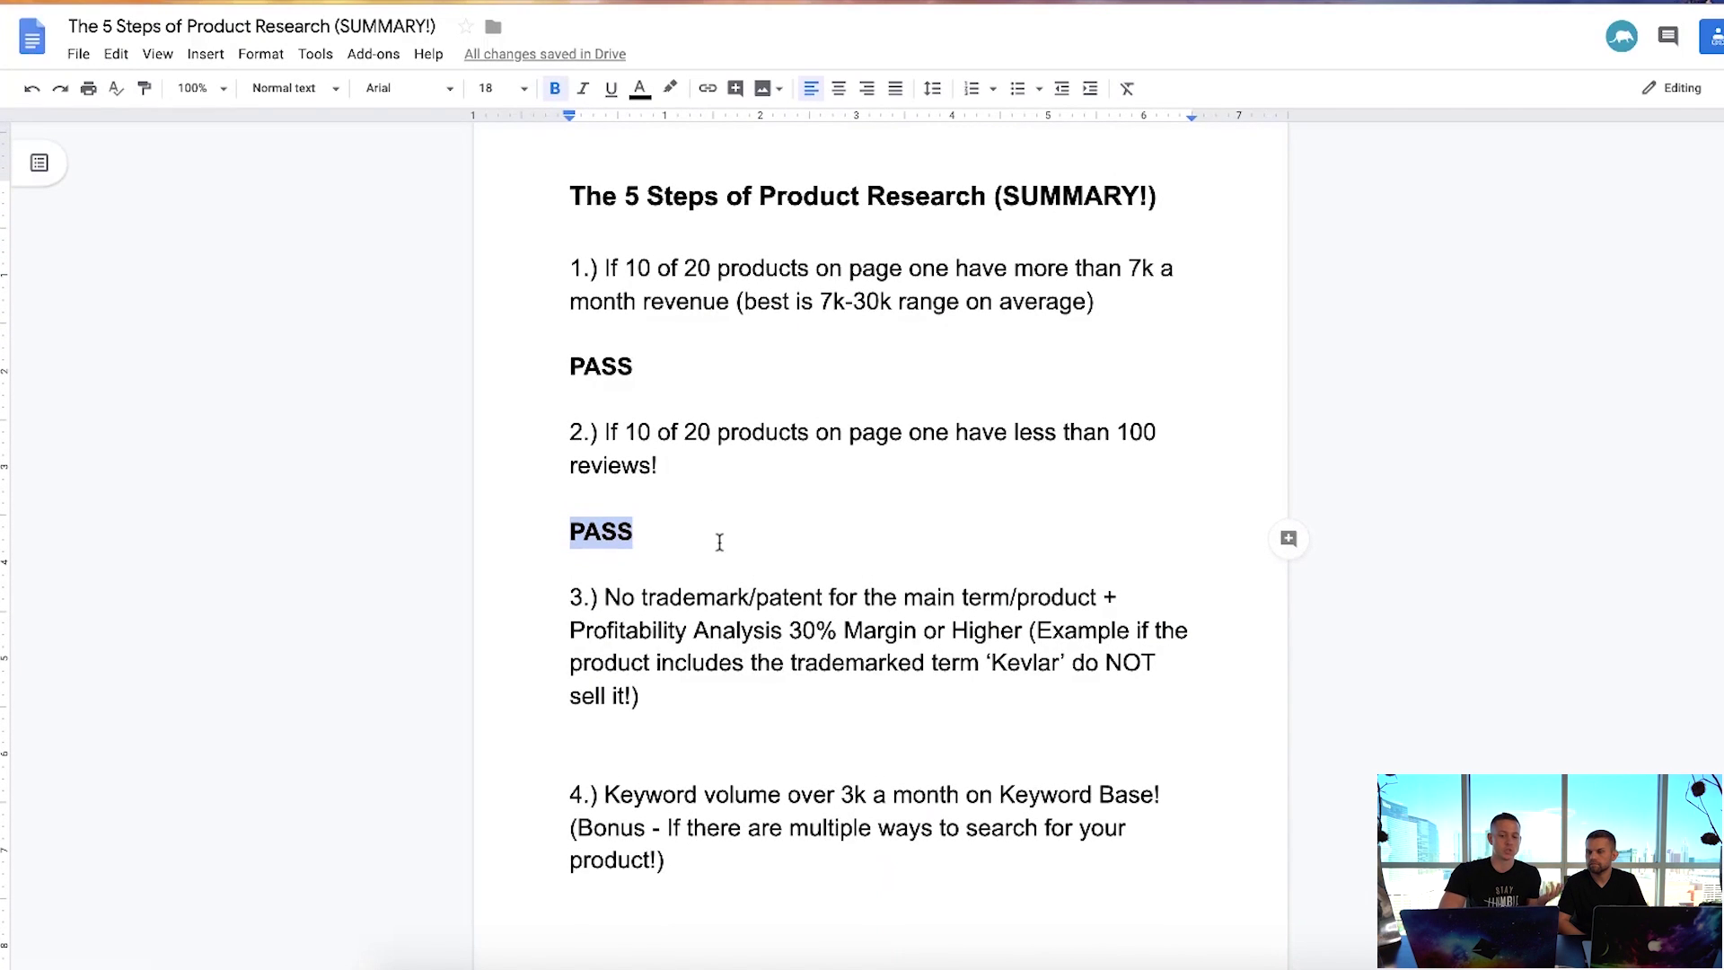
Search the web for "uspto trademark search" and open the Basic Word Mark Search form in the USPTO's TESS database.
{"action": "key", "text": "ctrl+t"}
{"action": "type", "text": "uspto trademark search"}
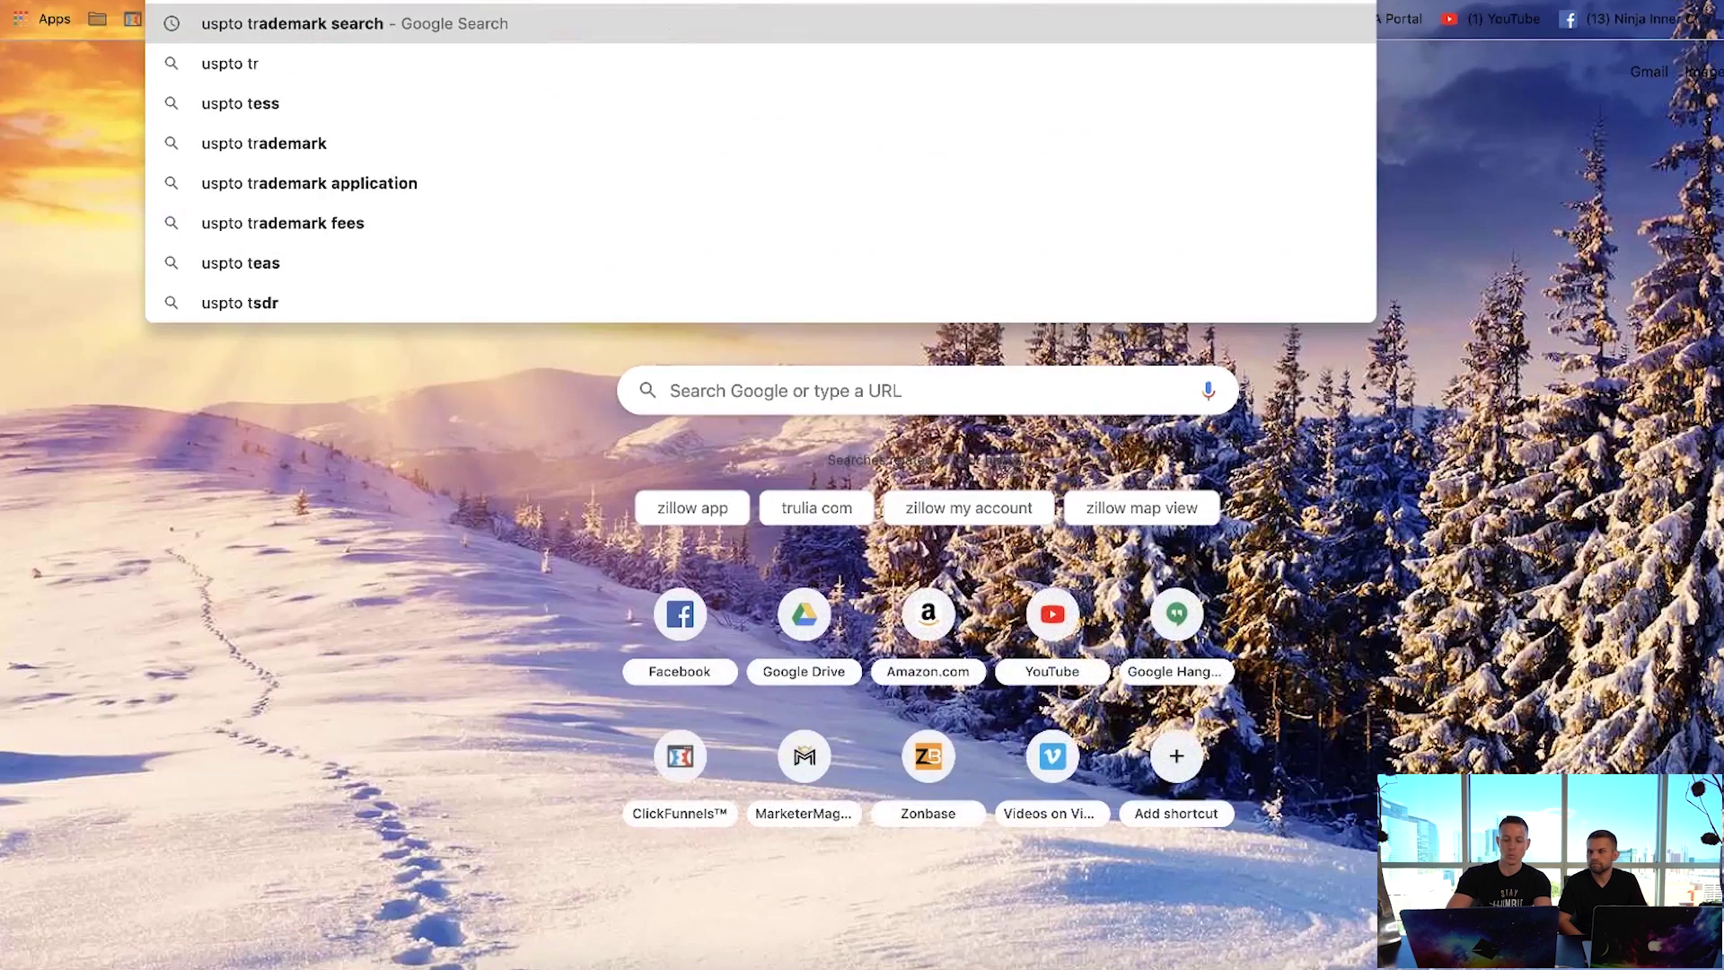
{"action": "key", "text": "Return"}
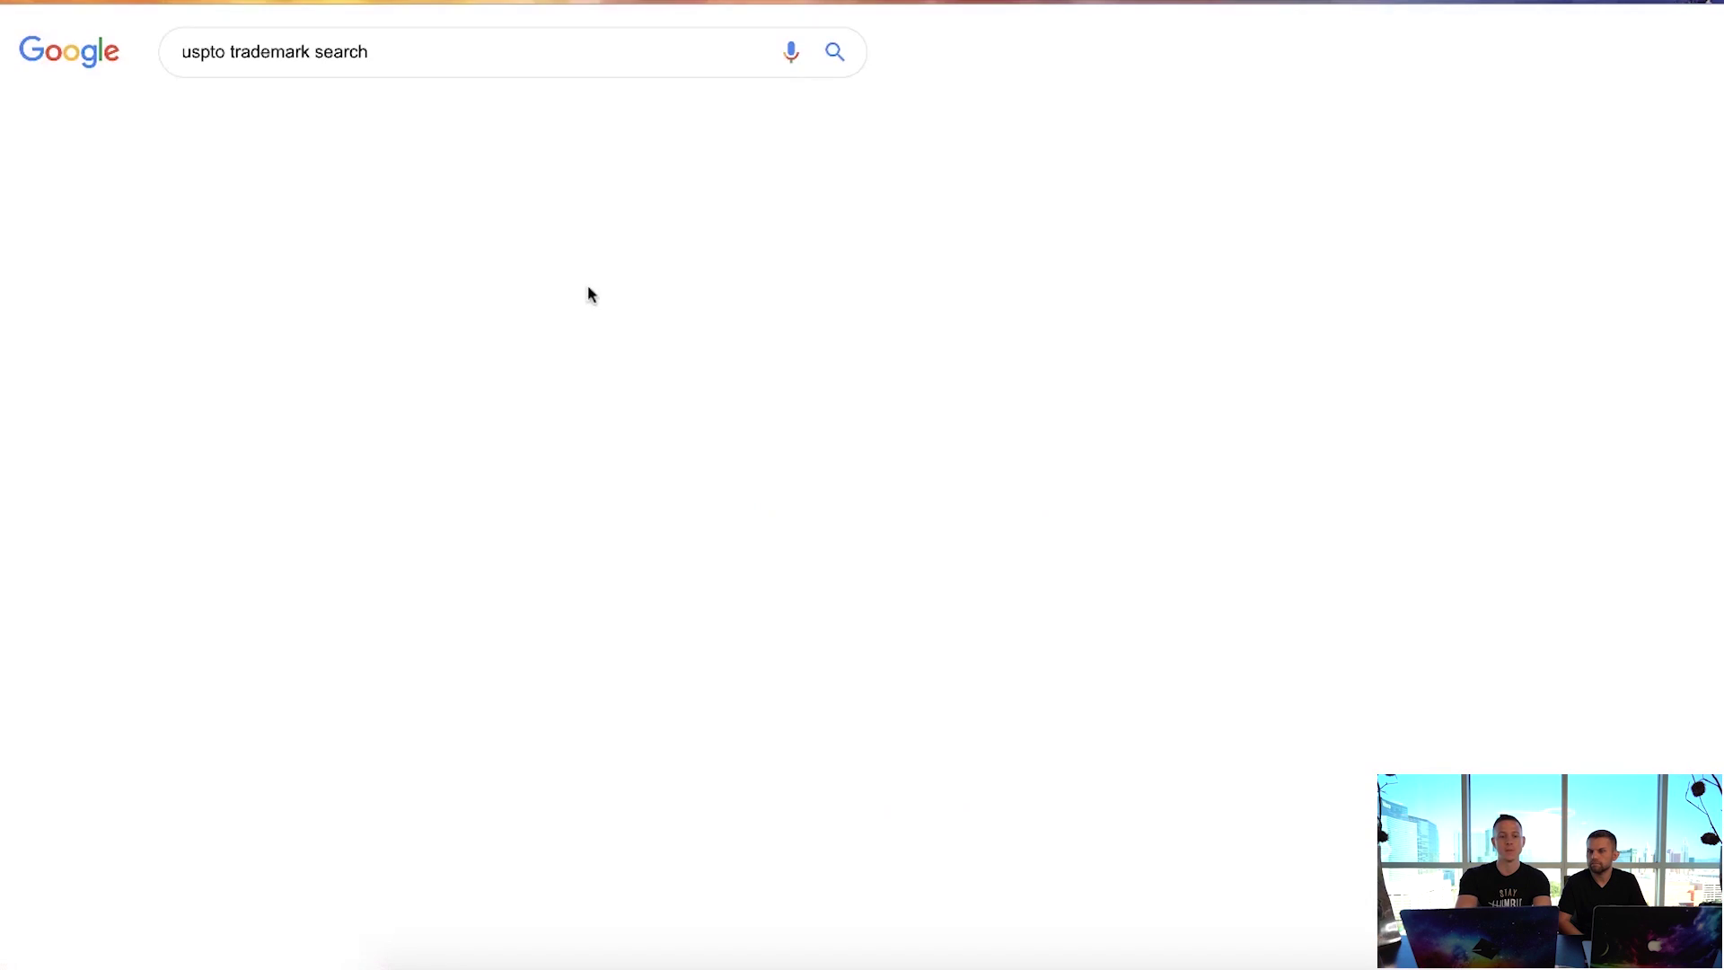
{"action": "left_click", "coordinate": [338, 252]}
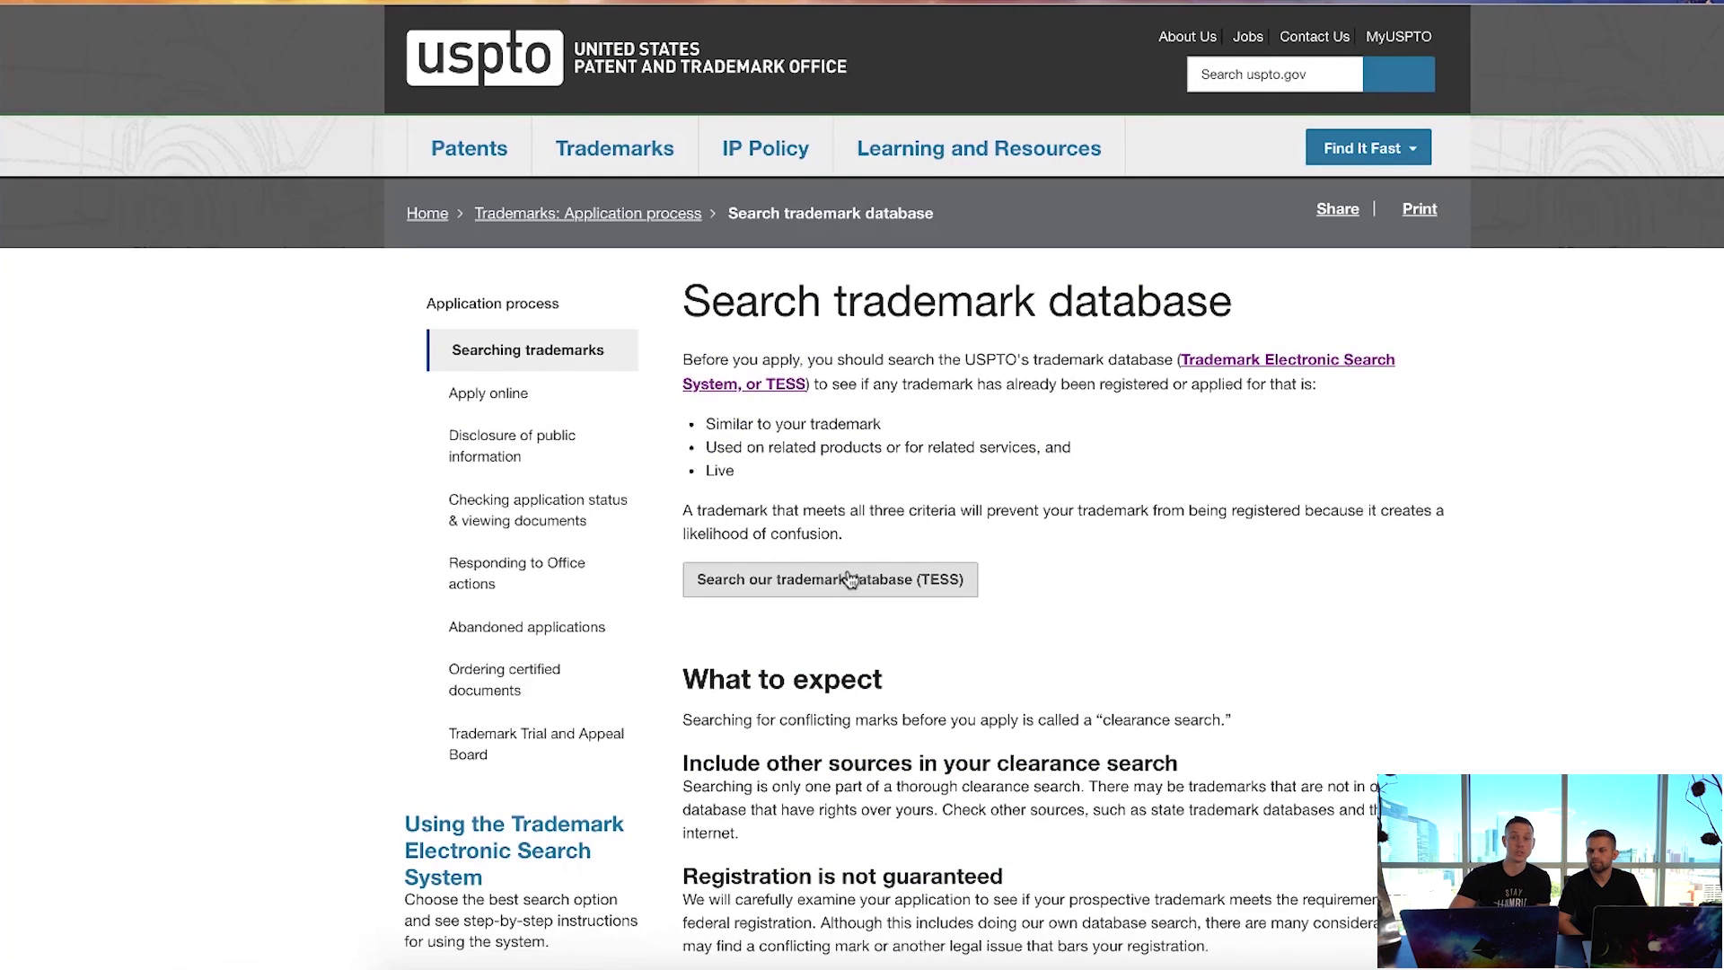
{"action": "left_click", "coordinate": [973, 578]}
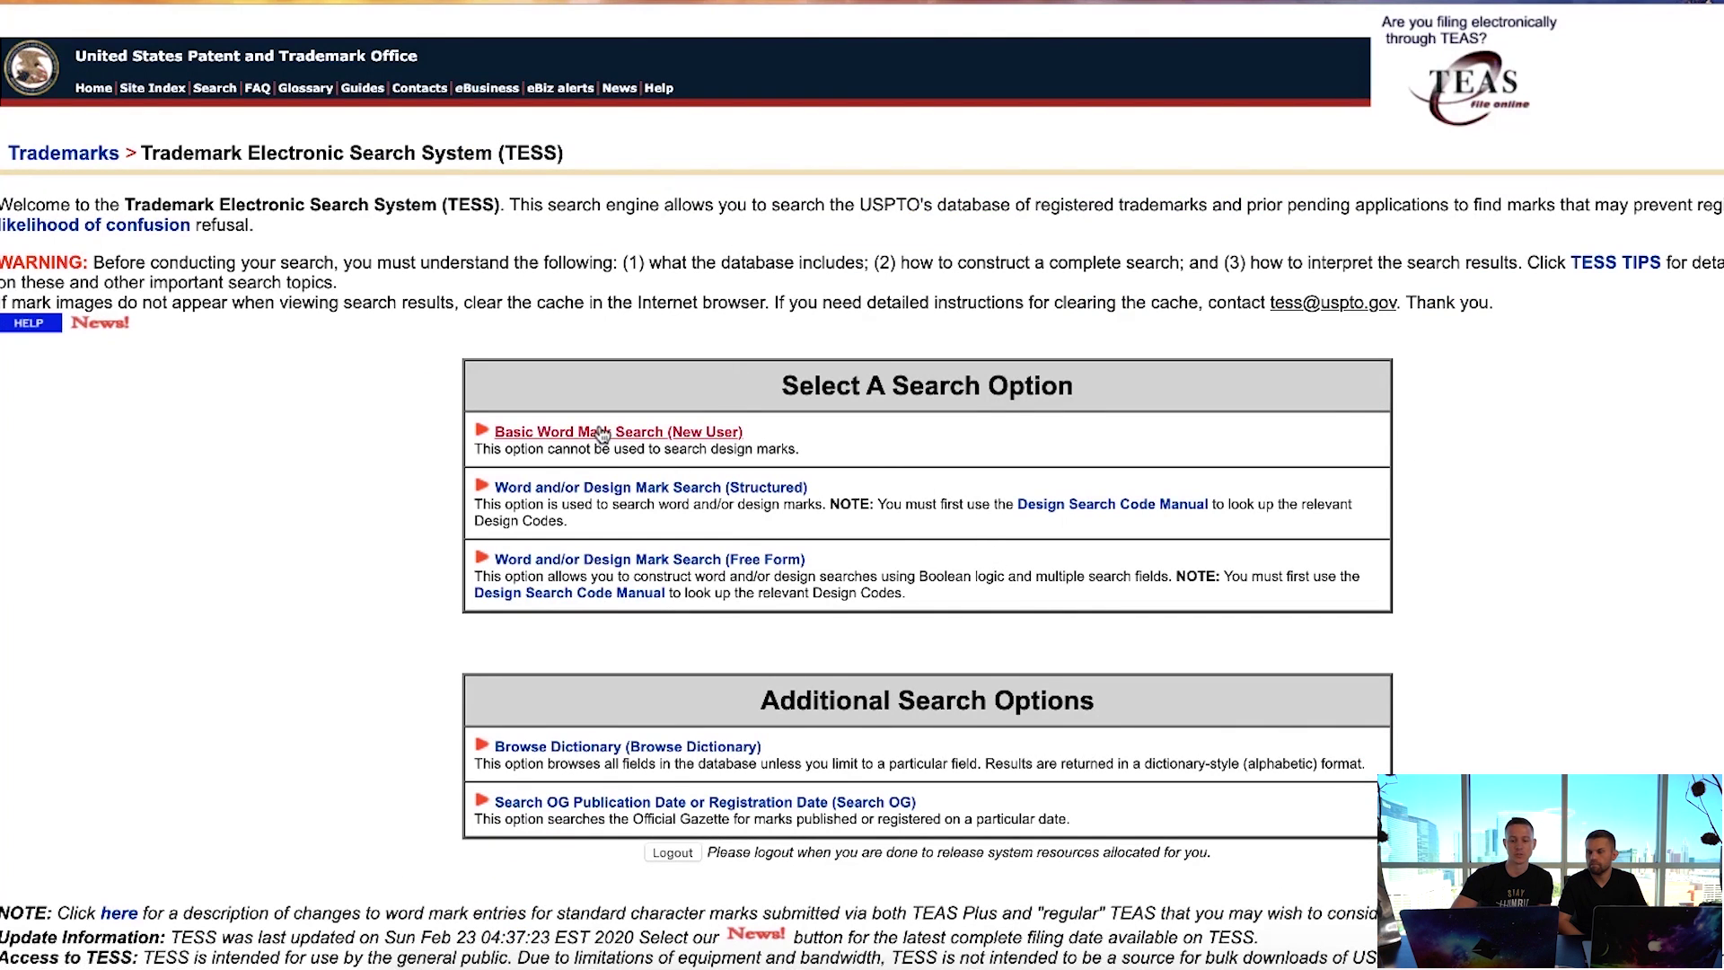
{"action": "left_click", "coordinate": [602, 432]}
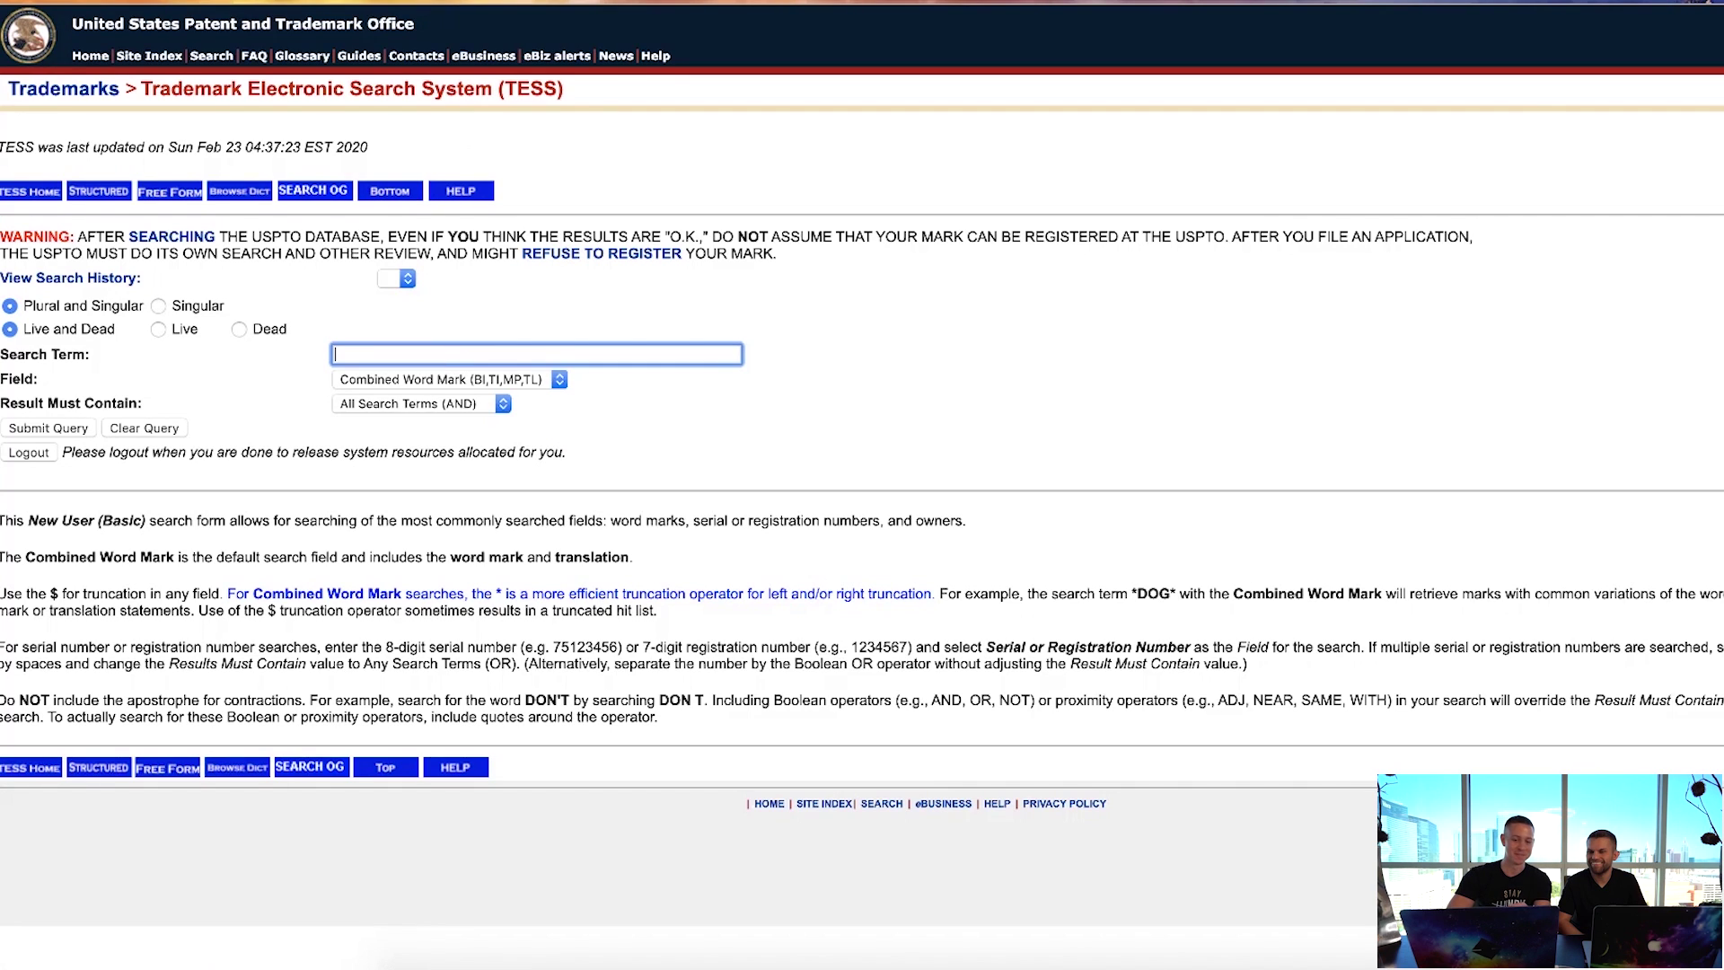
Check the trademark database for "meal prep connect", and run a second trademark search for "kevlar".
{"action": "type", "text": "meal prep connect"}
{"action": "key", "text": "Return"}
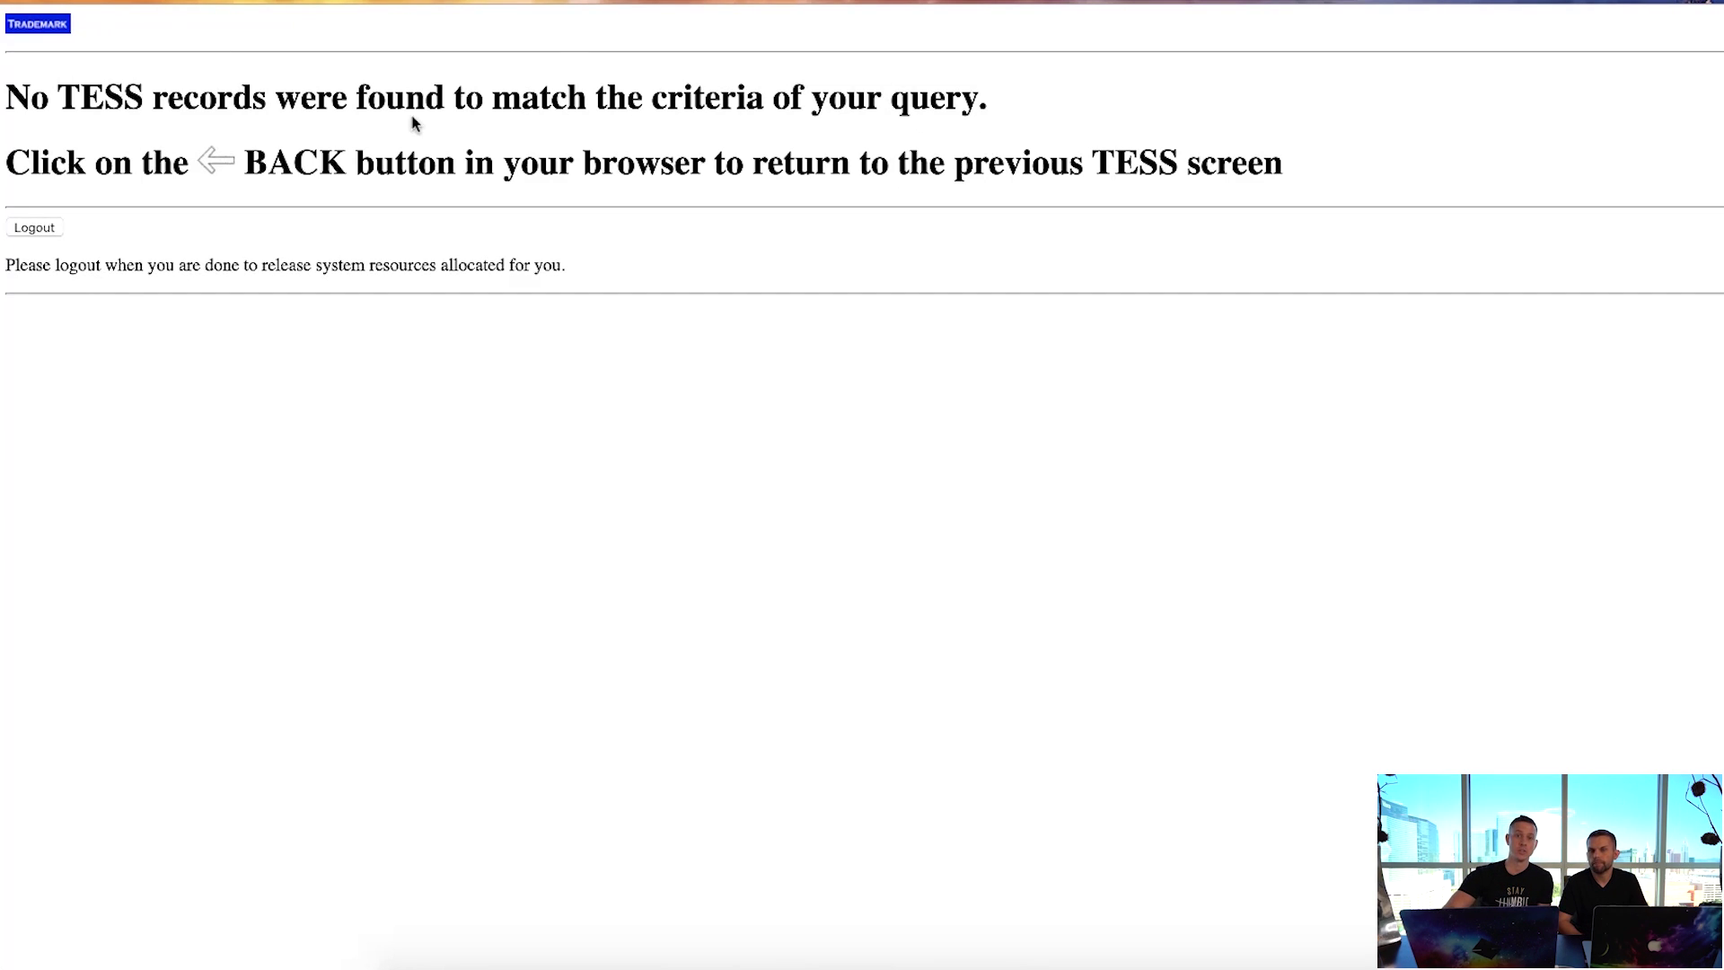
{"action": "key", "text": "super+bracketleft"}
{"action": "key", "text": "super+a"}
{"action": "type", "text": "kevlar"}
{"action": "key", "text": "Return"}
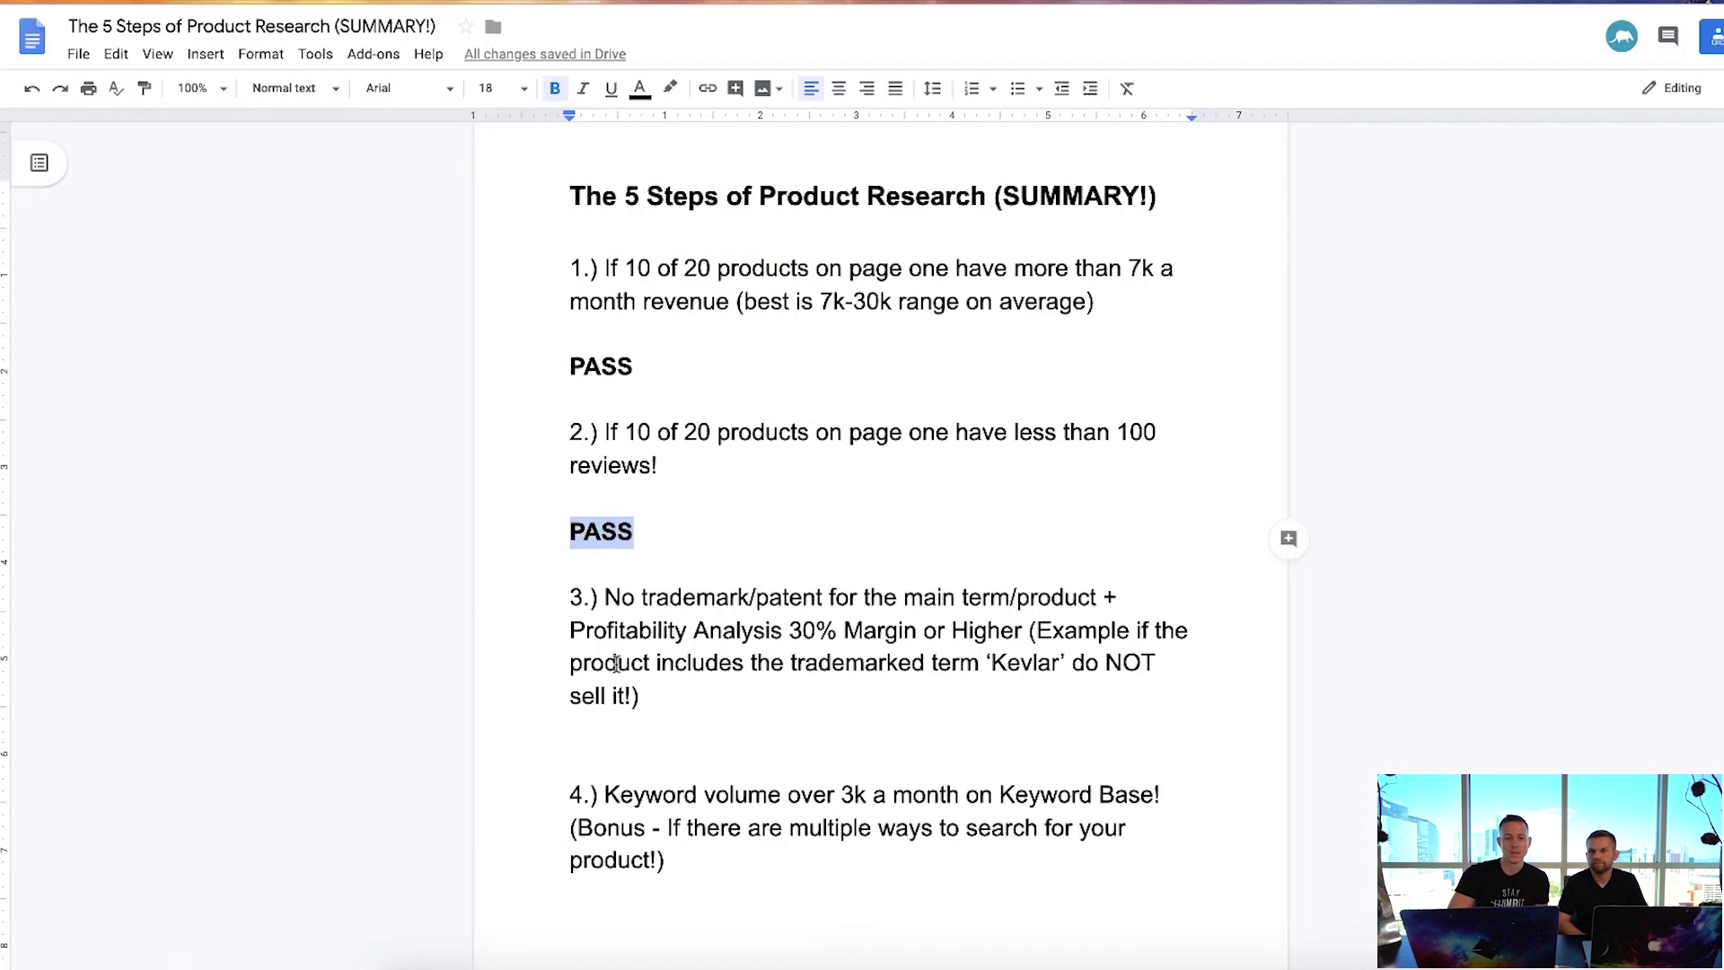
Return to the research summary and add a bold "PASS" on its own line below criterion 3.
{"action": "scroll", "coordinate": [616, 663], "scroll_direction": "down", "scroll_amount": 2}
{"action": "left_click", "coordinate": [643, 651]}
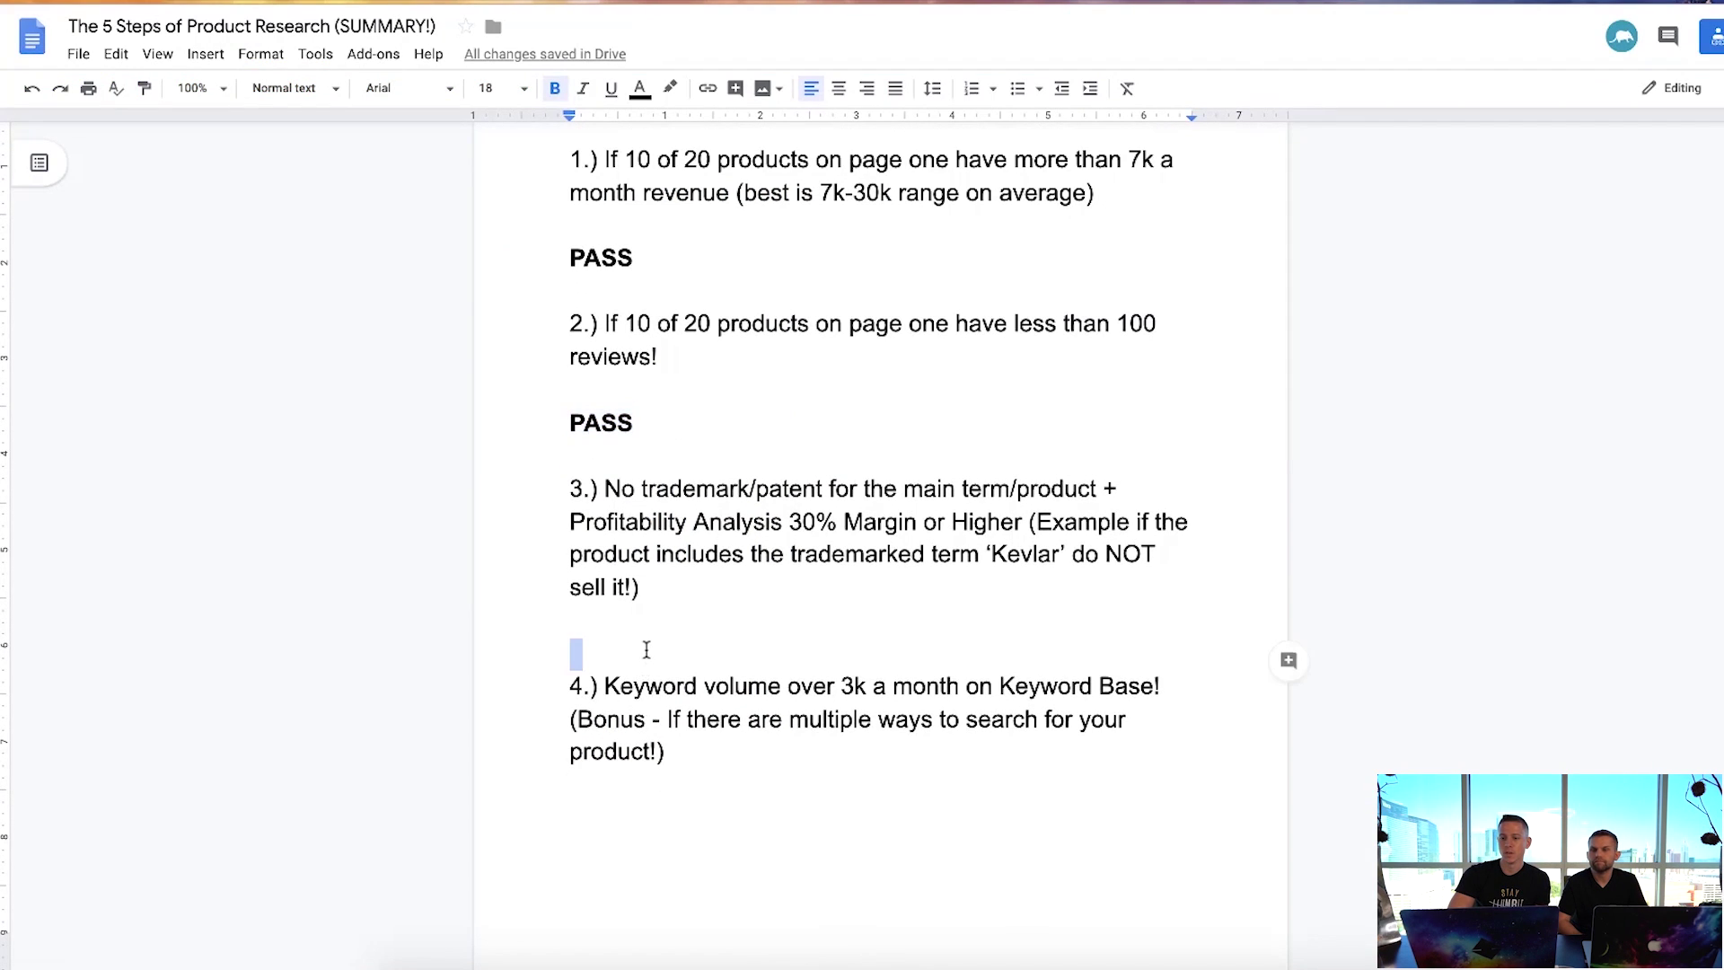
{"action": "key", "text": "Return"}
{"action": "type", "text": "PASS"}
{"action": "left_click_drag", "start_coordinate": [662, 654], "coordinate": [484, 655]}
{"action": "key", "text": "ctrl+b"}
{"action": "scroll", "coordinate": [906, 620], "scroll_direction": "down", "scroll_amount": 1}
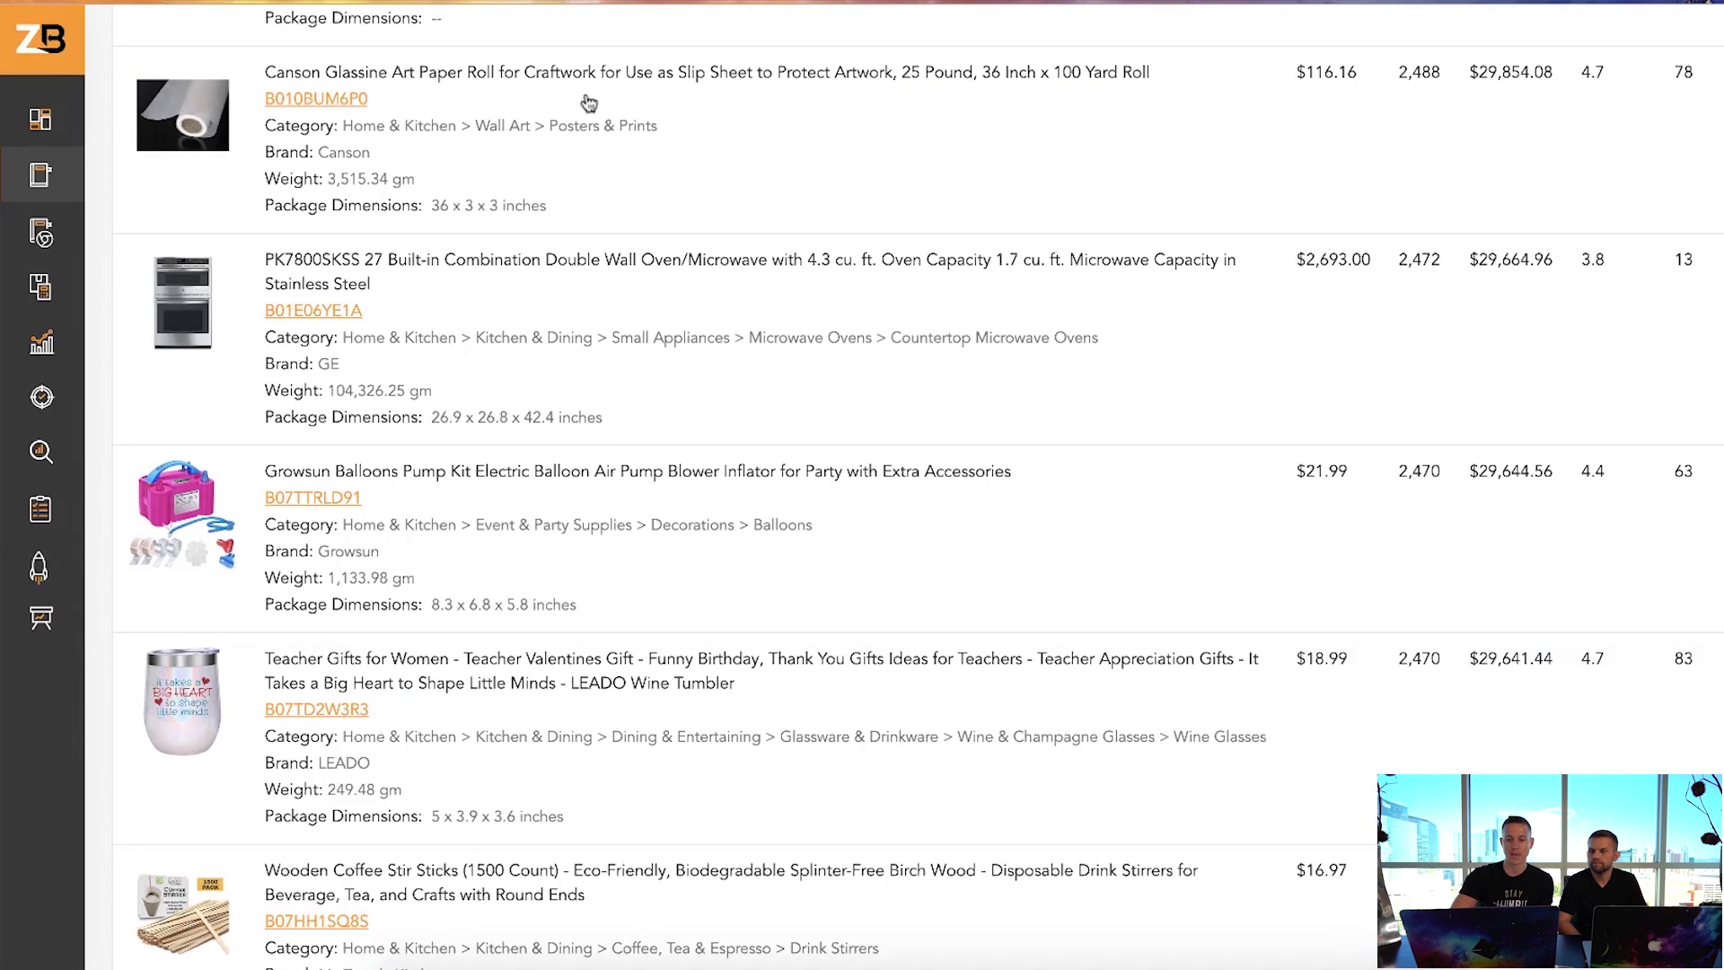
Switch to ZonBase, look up "meal prep station" in the Keyword tool, and review its search volume and related keywords.
{"action": "mouse_move", "coordinate": [90, 175]}
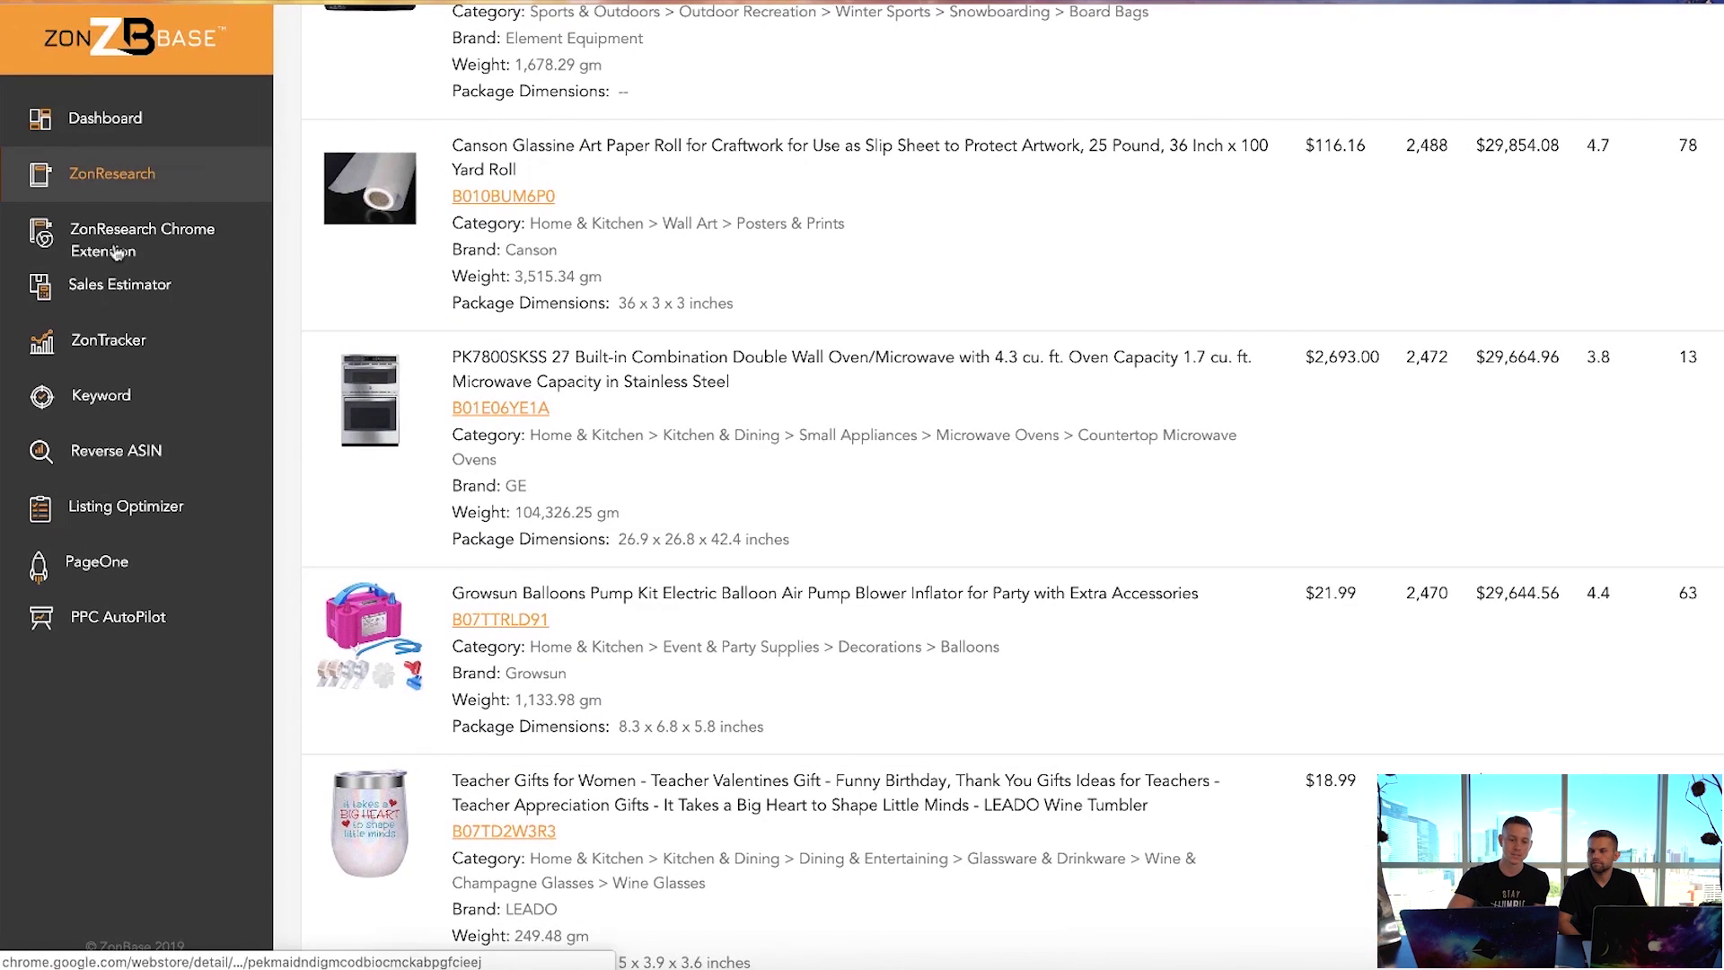
{"action": "left_click", "coordinate": [130, 395]}
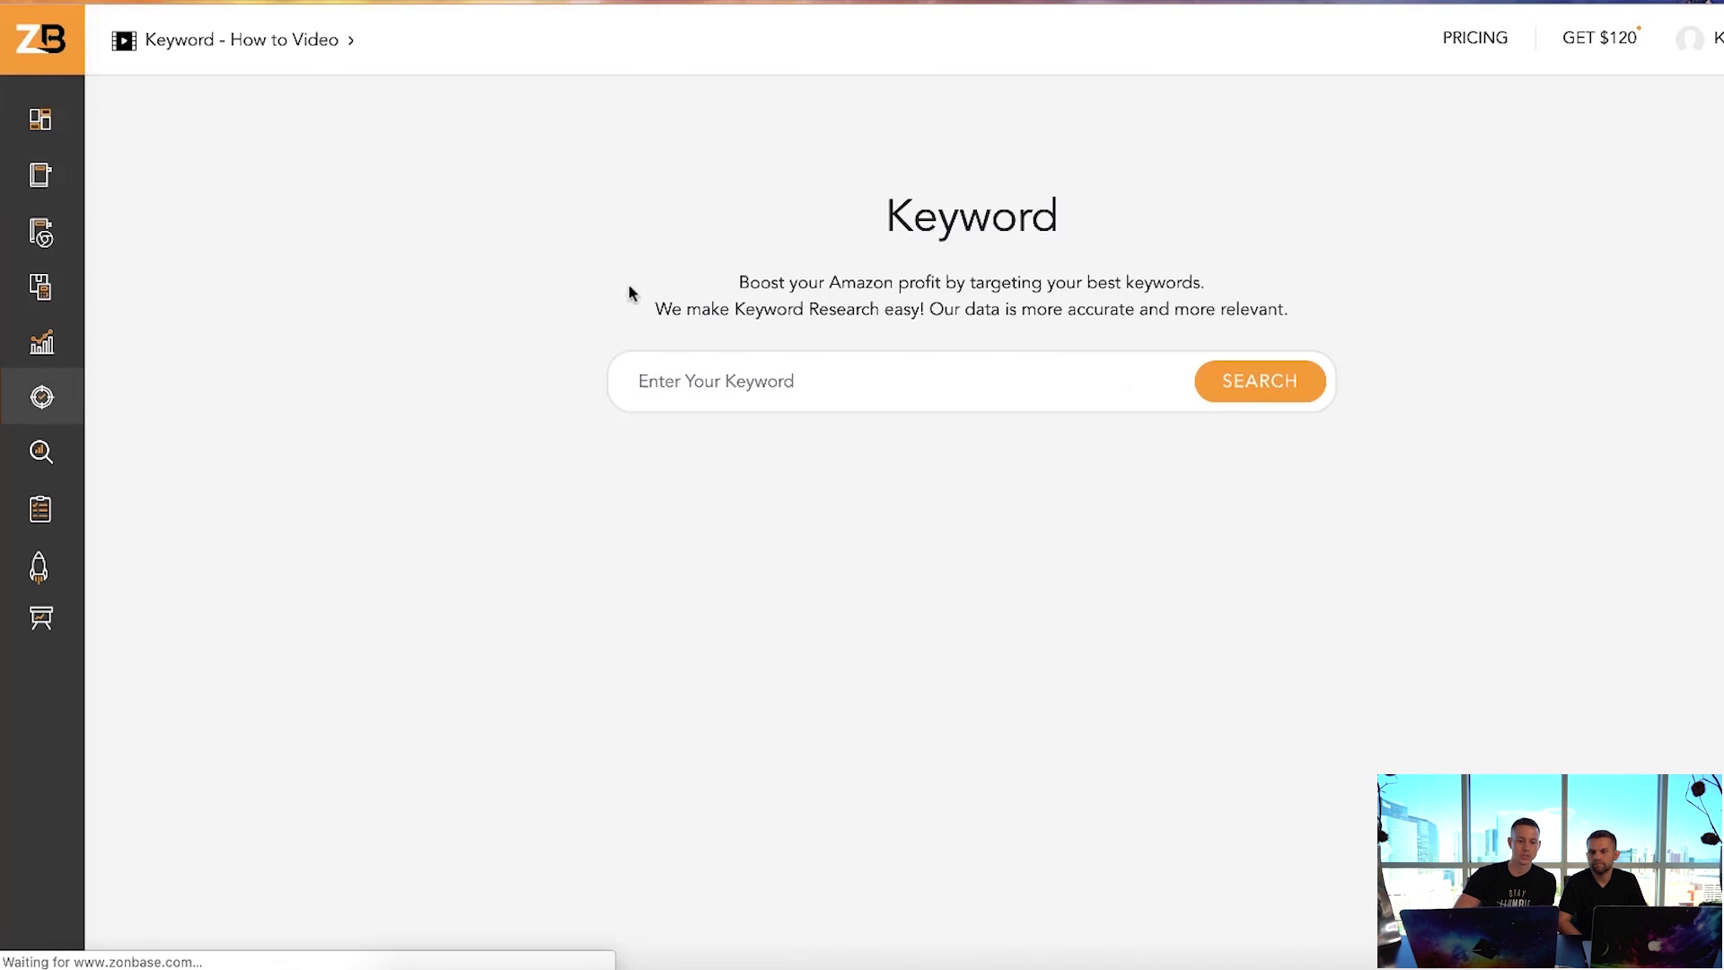
{"action": "left_click", "coordinate": [719, 372]}
{"action": "type", "text": "meal prep station"}
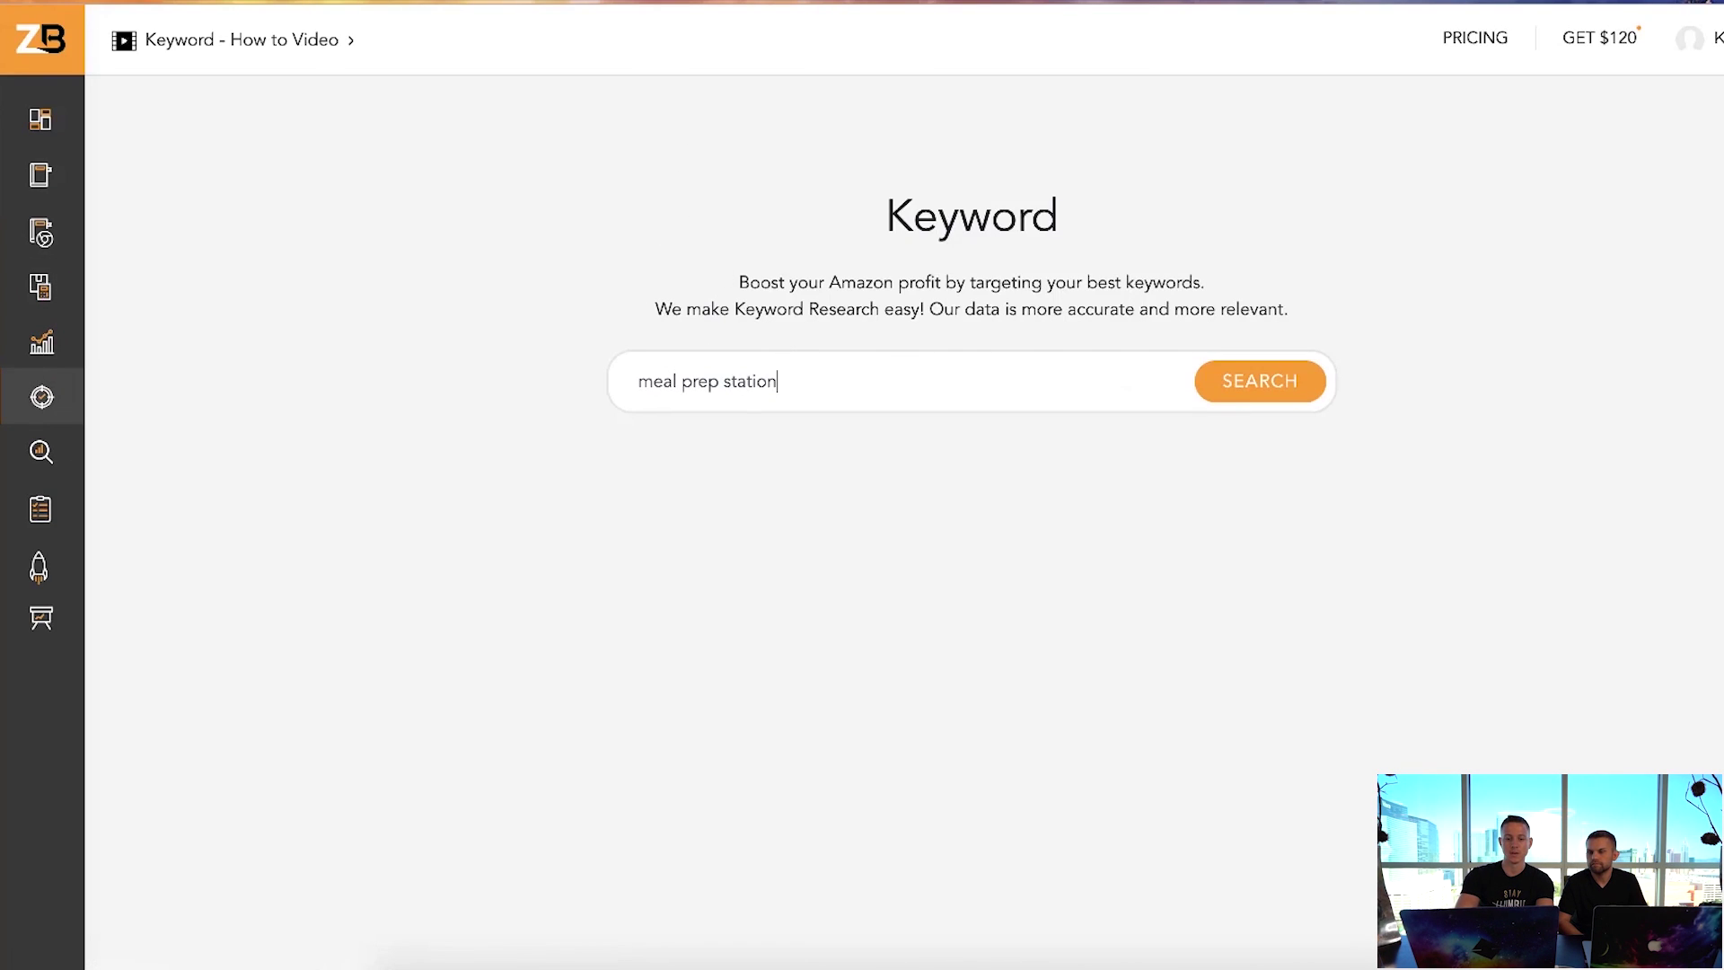
{"action": "key", "text": "Return"}
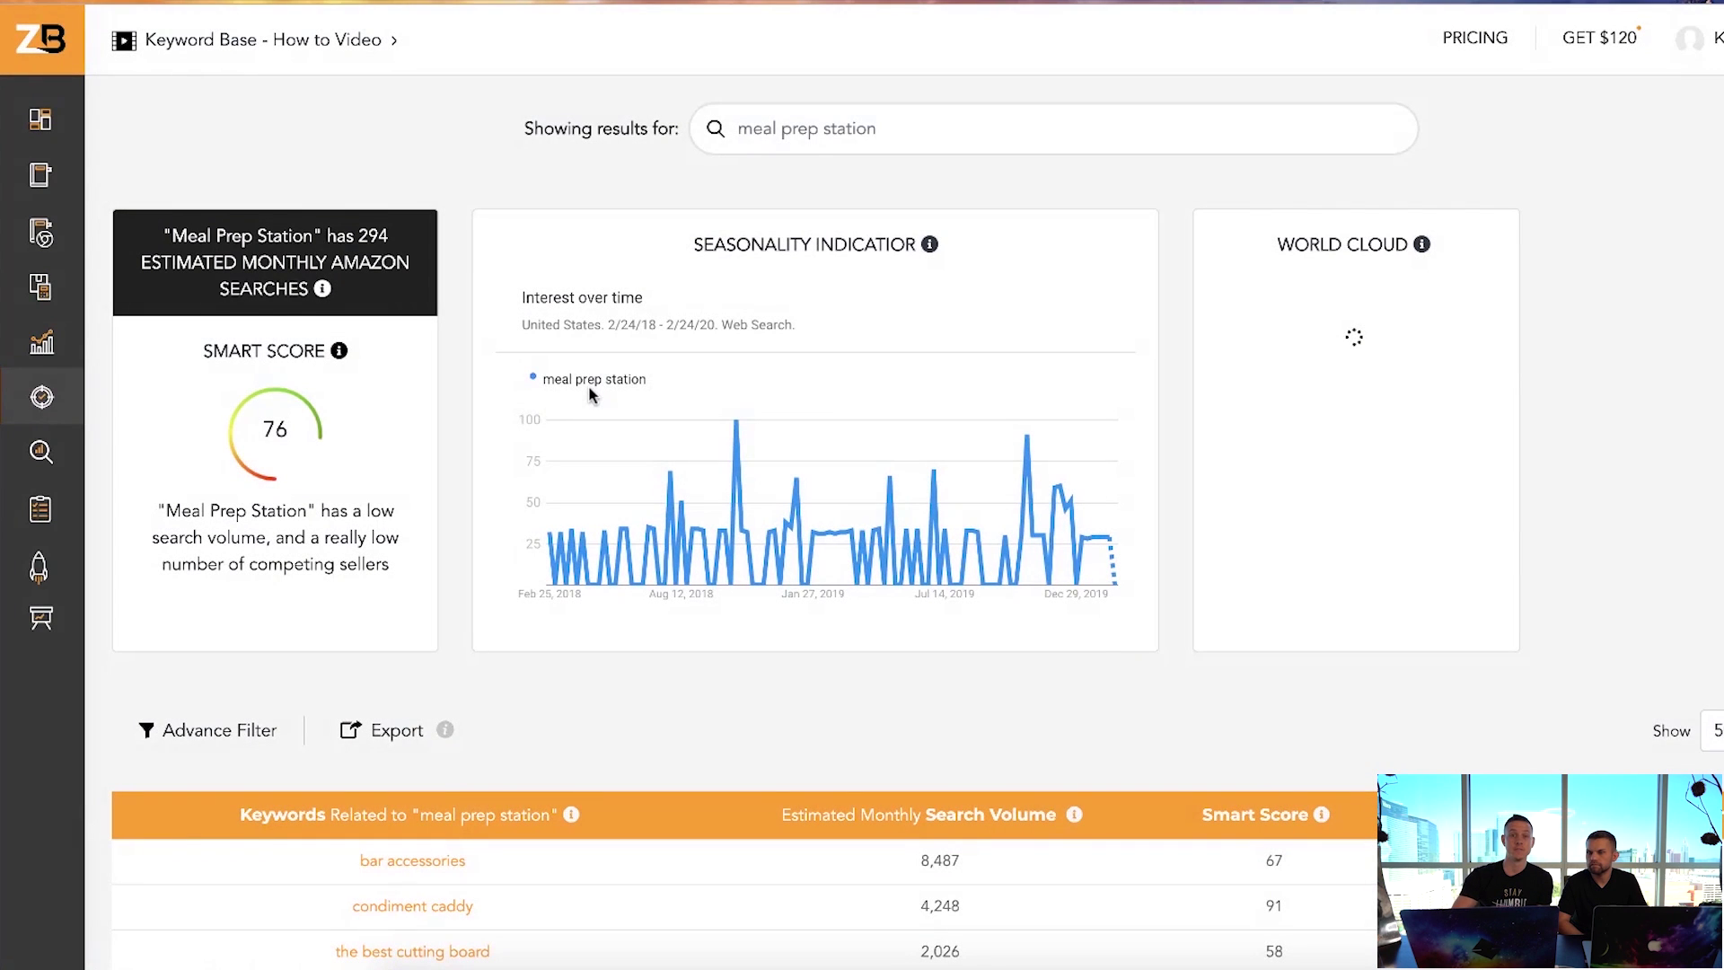
{"action": "scroll", "coordinate": [589, 394], "scroll_direction": "down", "scroll_amount": 2}
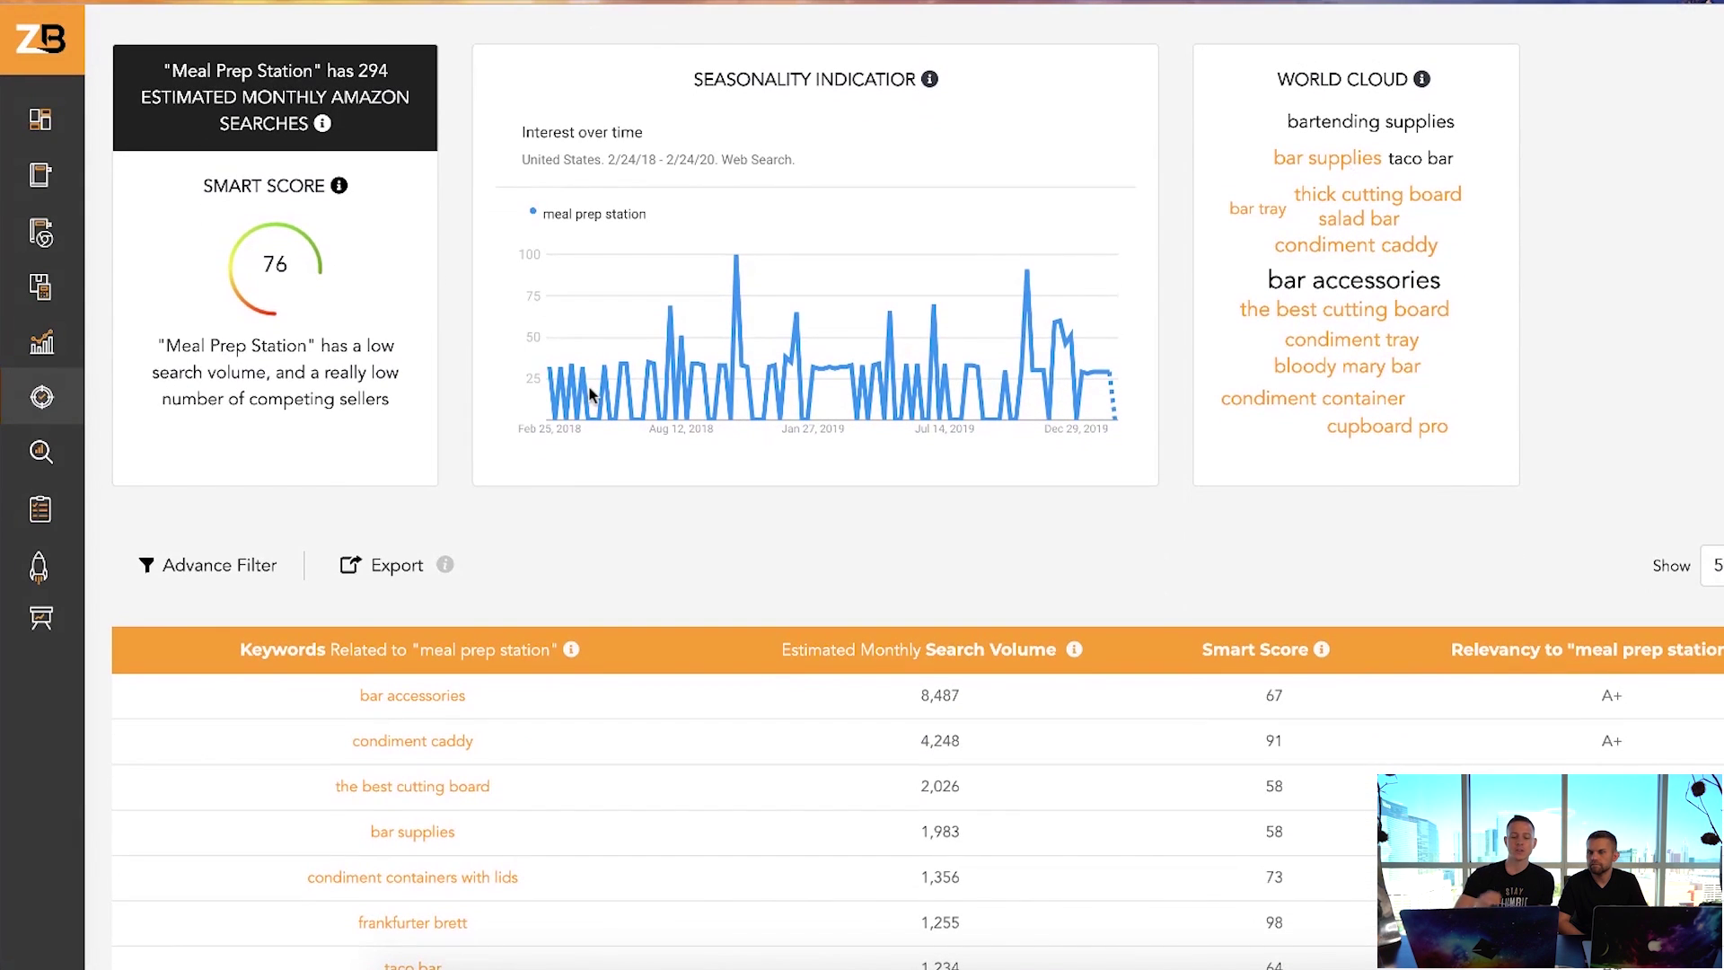
{"action": "scroll", "coordinate": [619, 386], "scroll_direction": "up", "scroll_amount": 2}
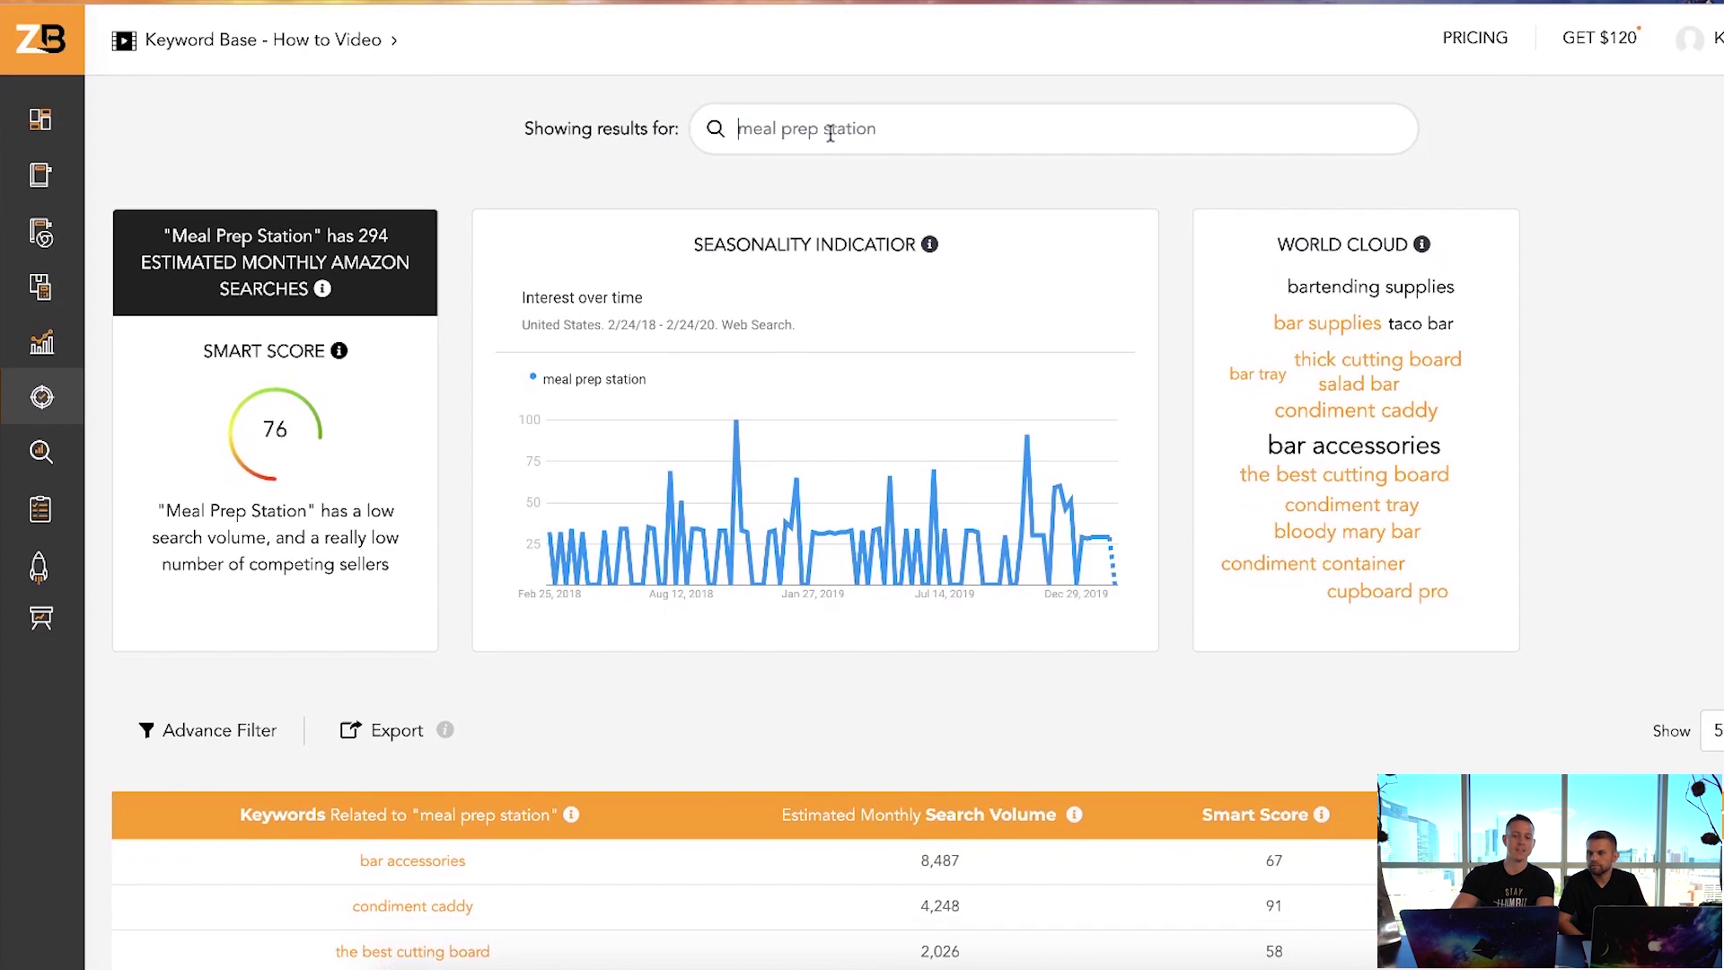
Change the keyword lookup to "meal prep" and review the search volumes of its related keywords.
{"action": "key", "text": "ctrl+Right"}
{"action": "key", "text": "shift+End"}
{"action": "key", "text": "BackSpace"}
{"action": "type", "text": "prep"}
{"action": "key", "text": "Return"}
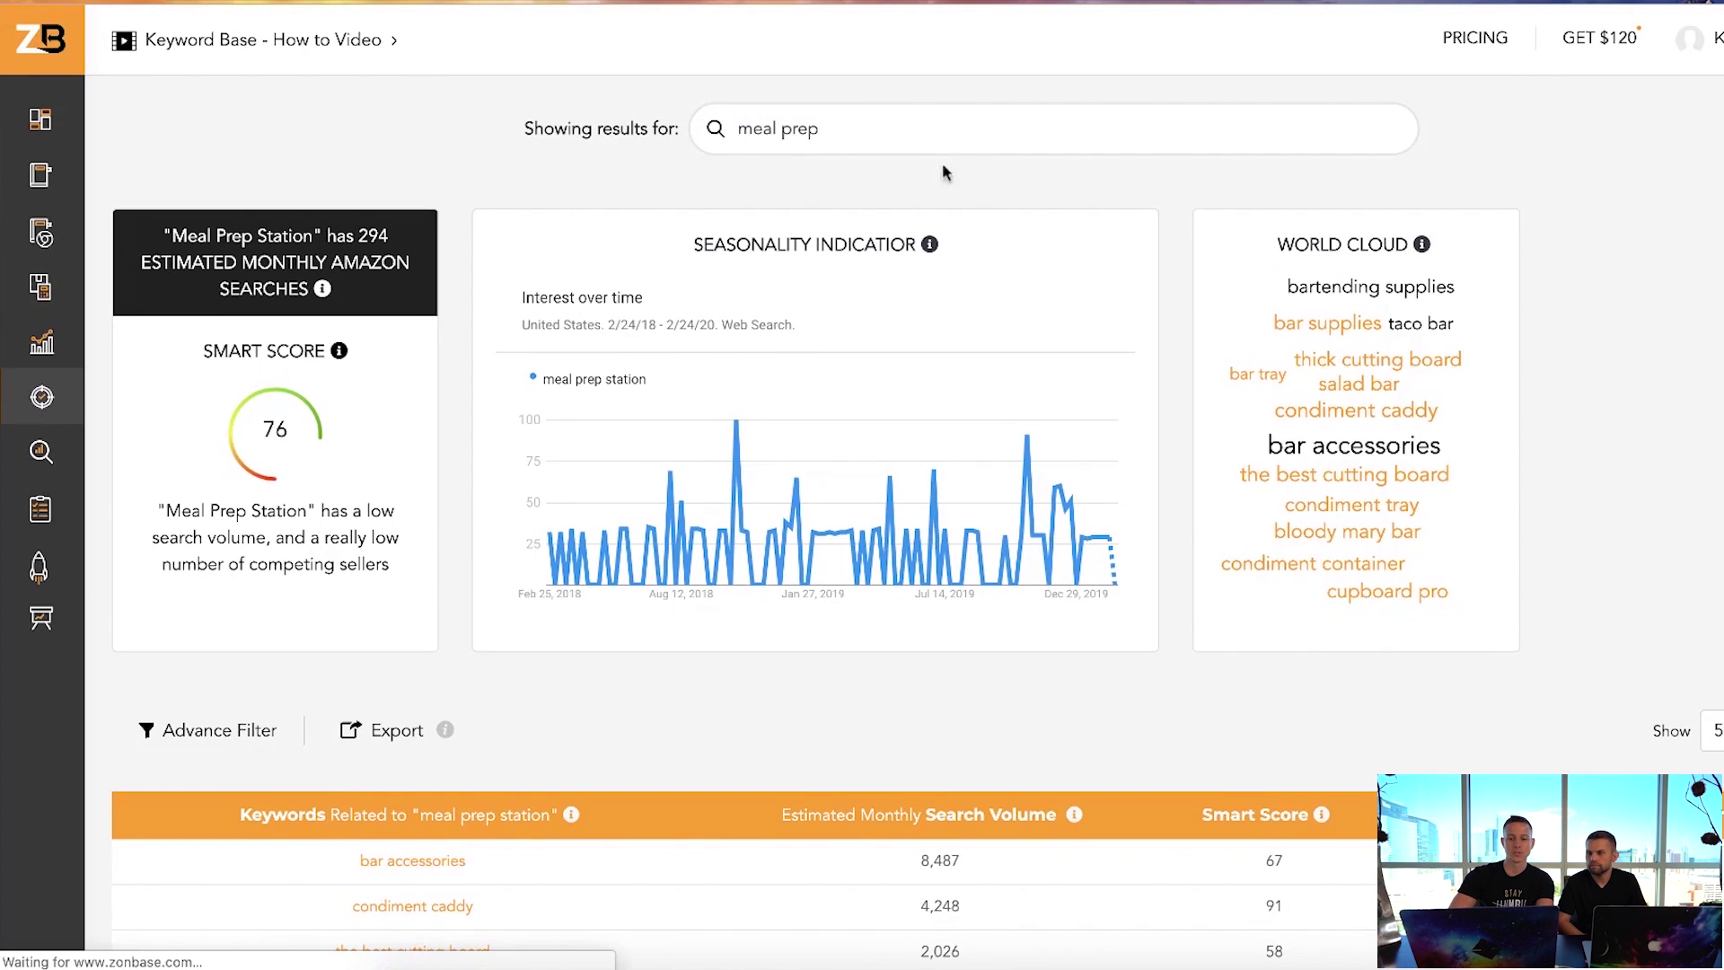
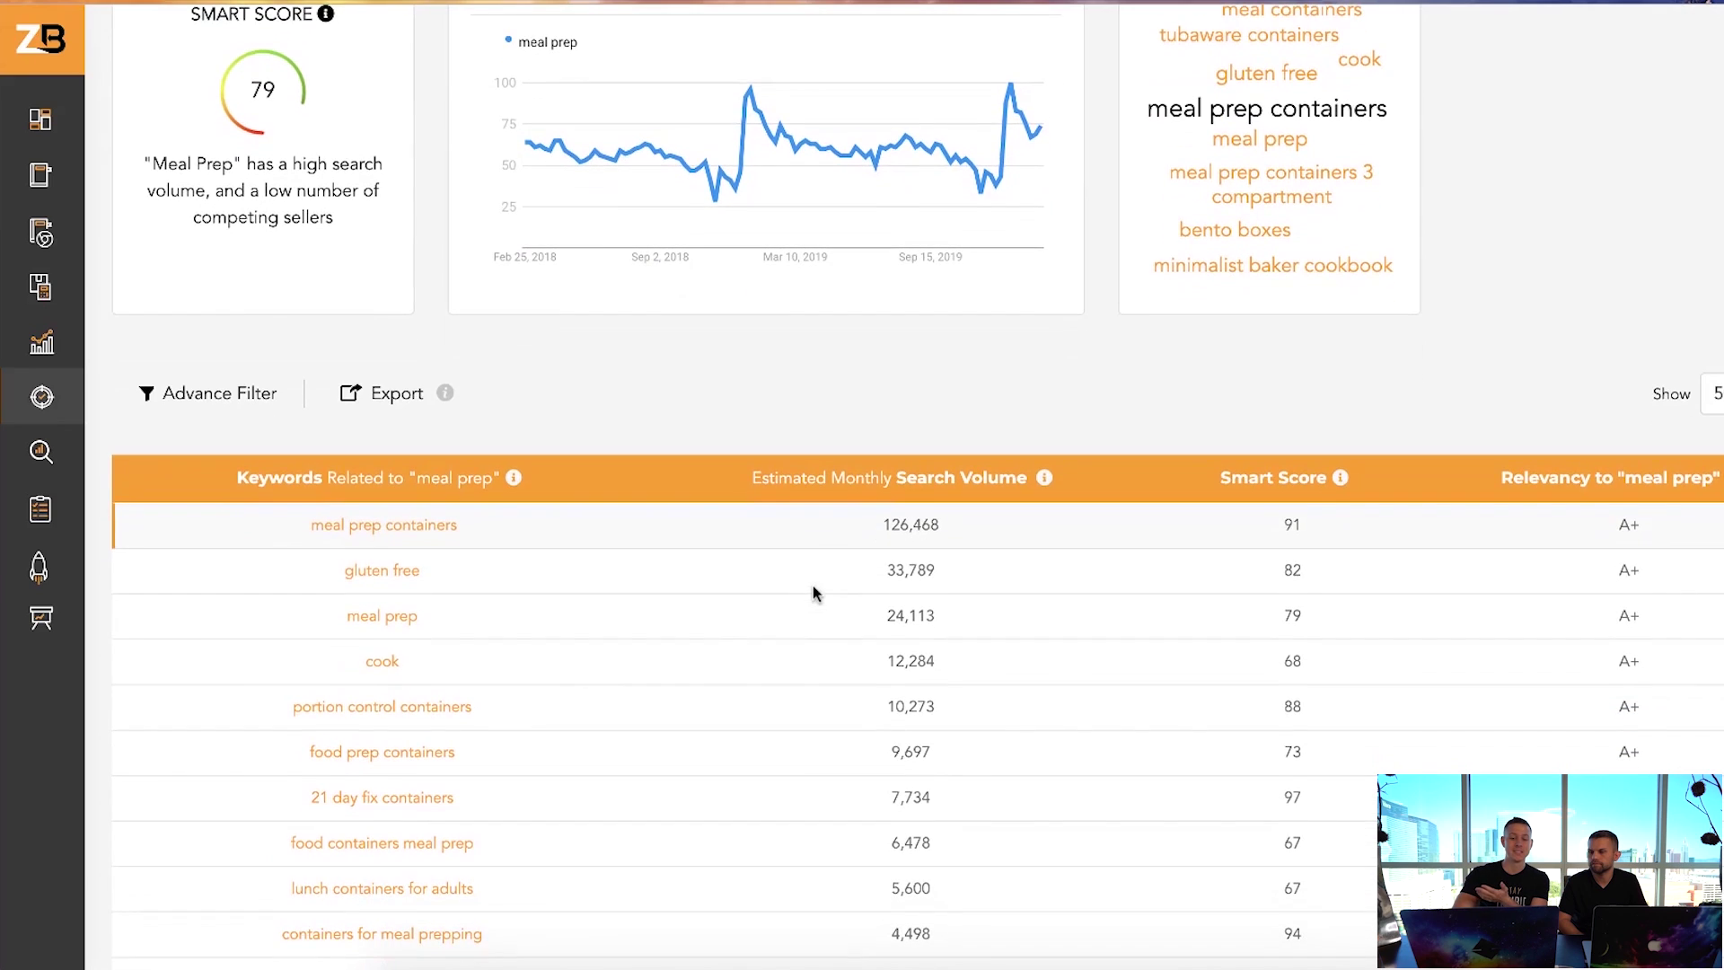
{"action": "scroll", "coordinate": [543, 678], "scroll_direction": "down", "scroll_amount": 2}
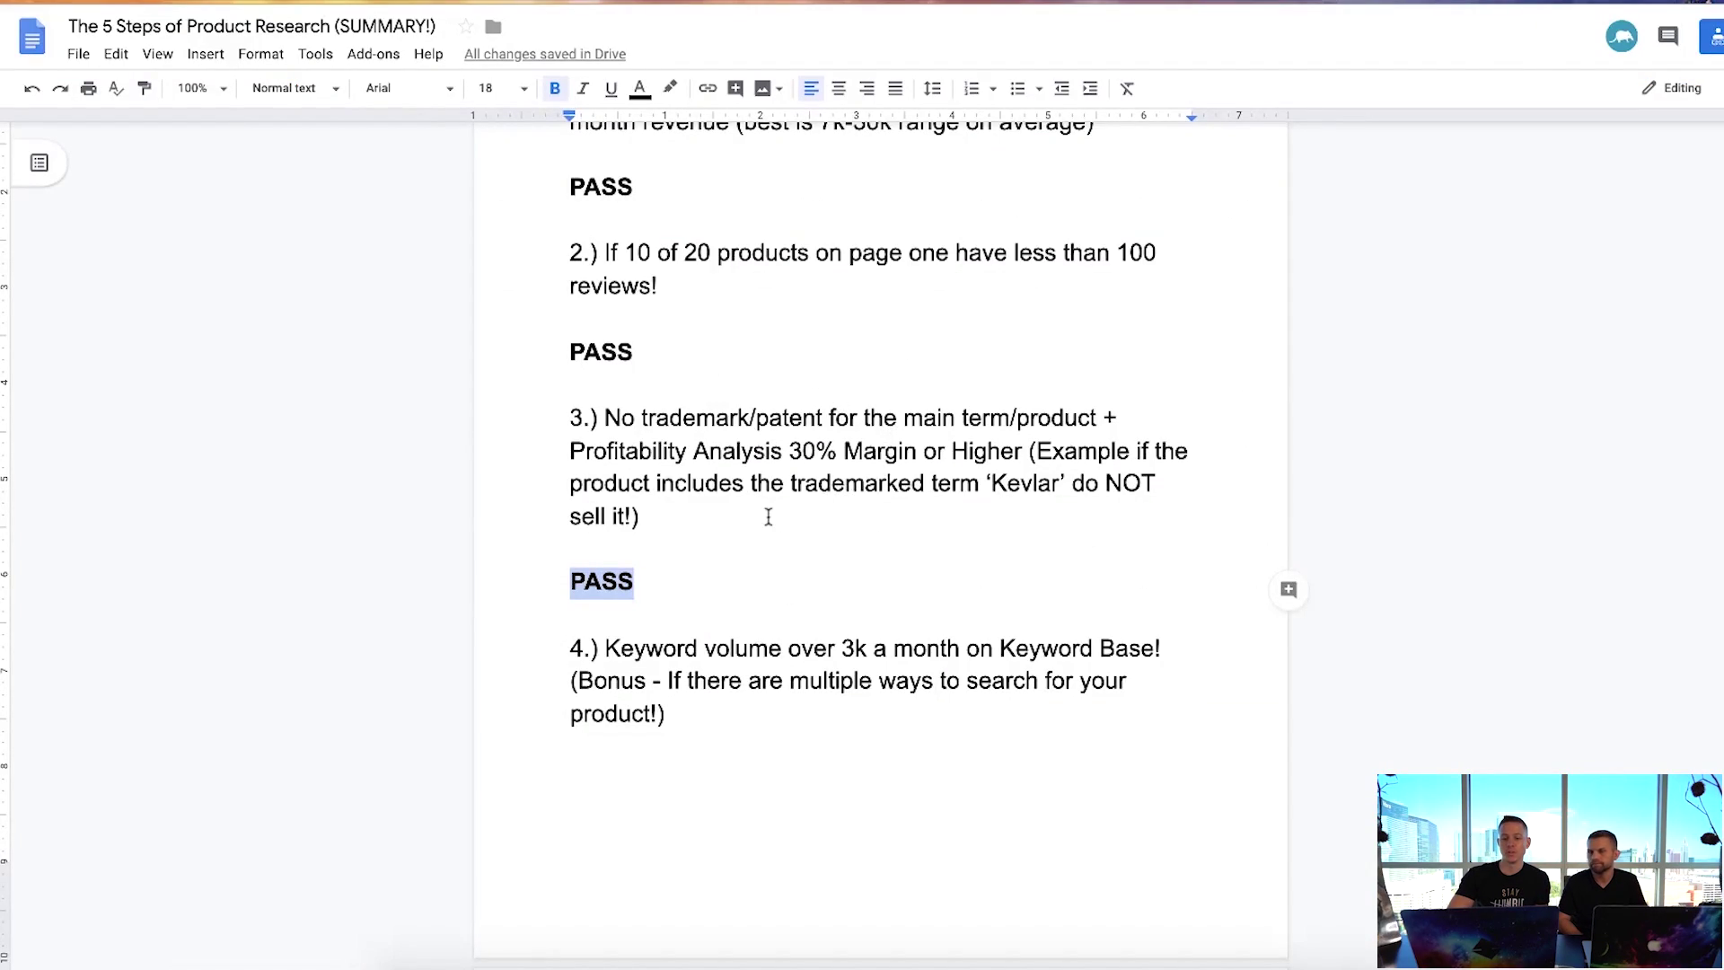
Highlight the profitability part of criterion 3 in the summary, then search for "fba revenue calculator" and open Amazon Seller Central's calculator.
{"action": "left_click_drag", "start_coordinate": [769, 517], "coordinate": [564, 462]}
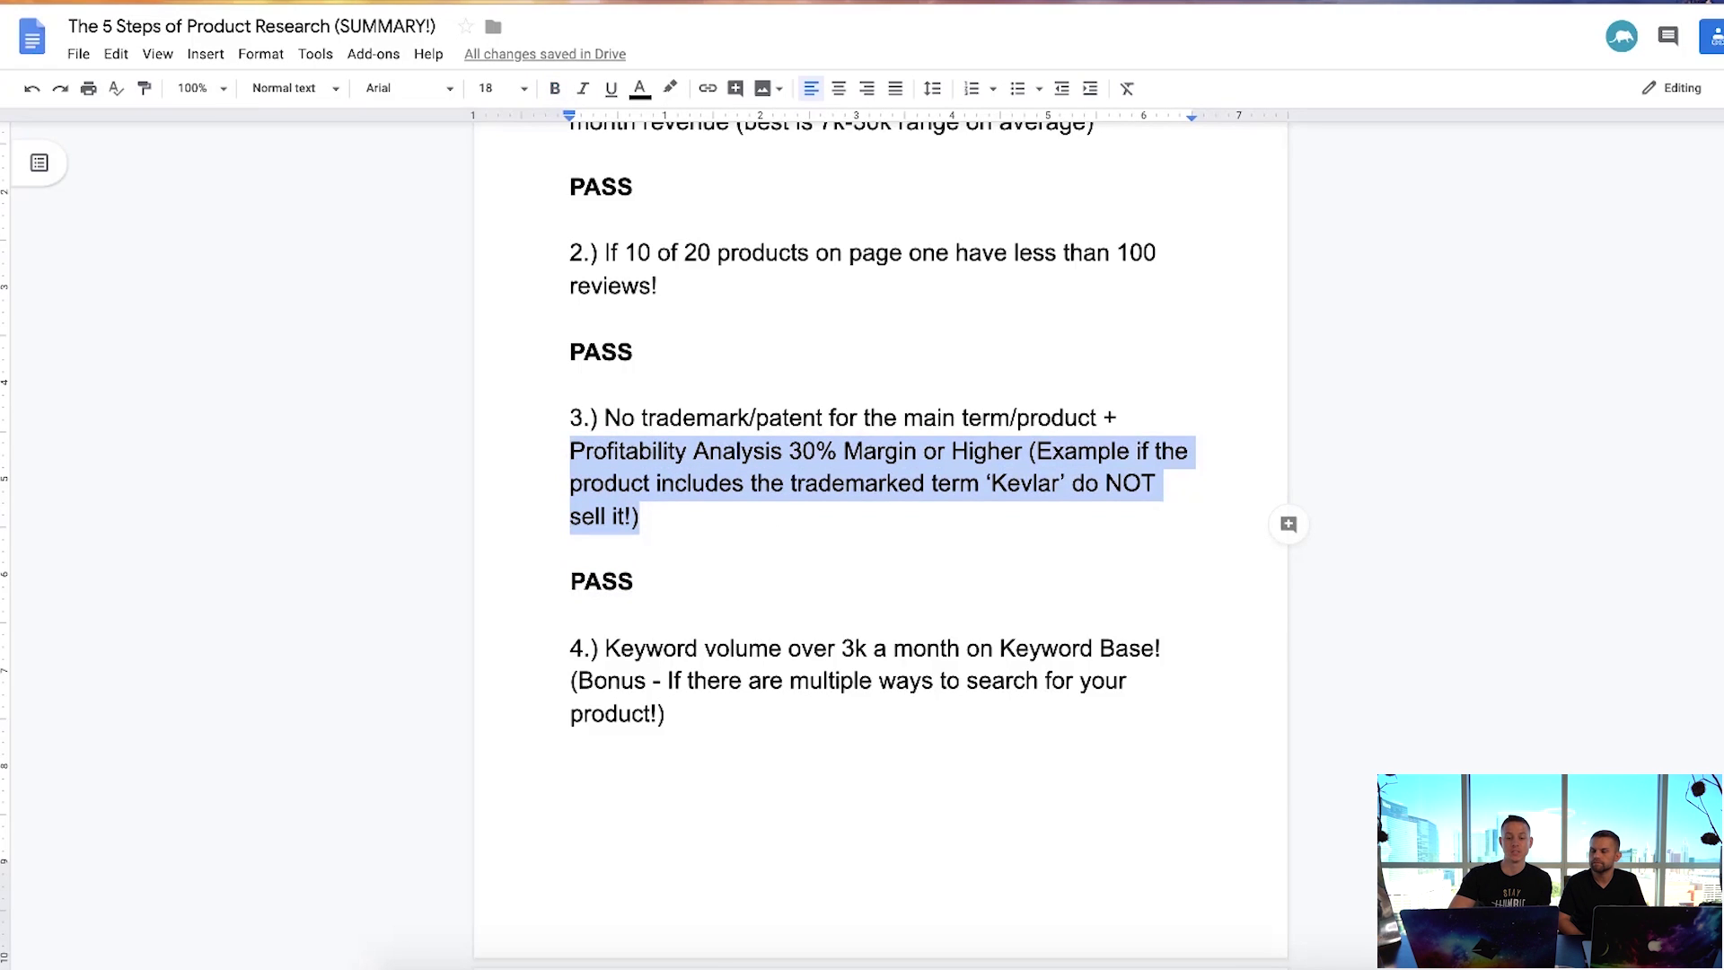
{"action": "key", "text": "super+t"}
{"action": "type", "text": "fba revenue "}
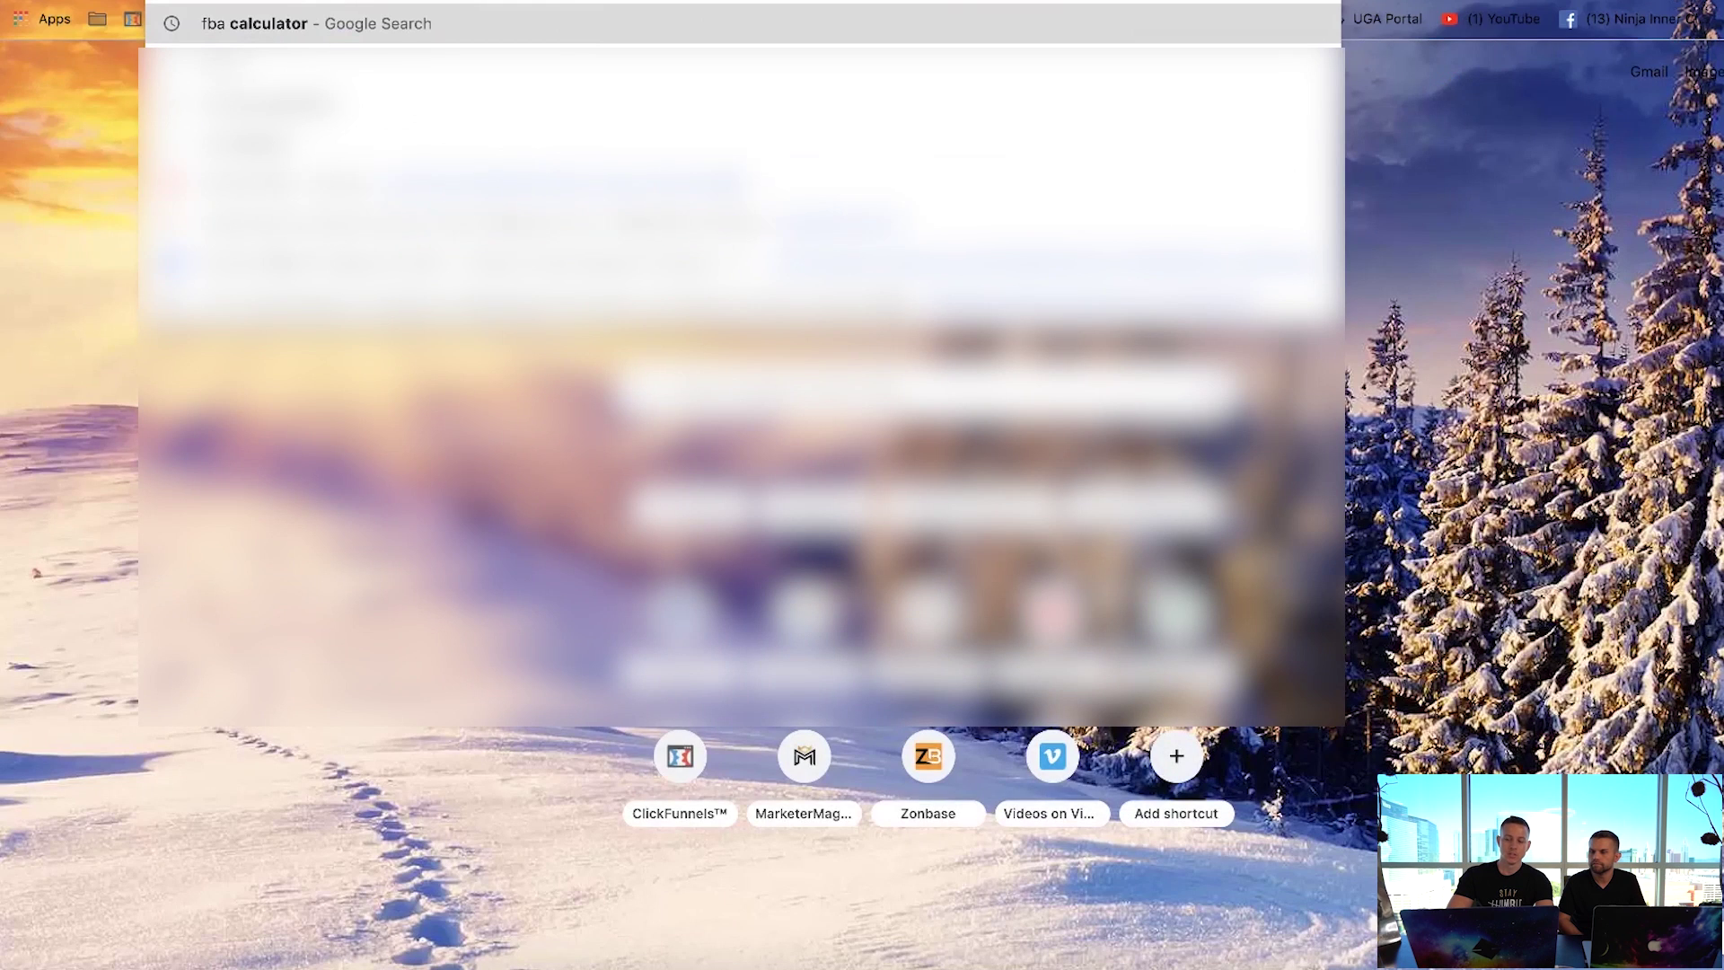
{"action": "type", "text": "calculator"}
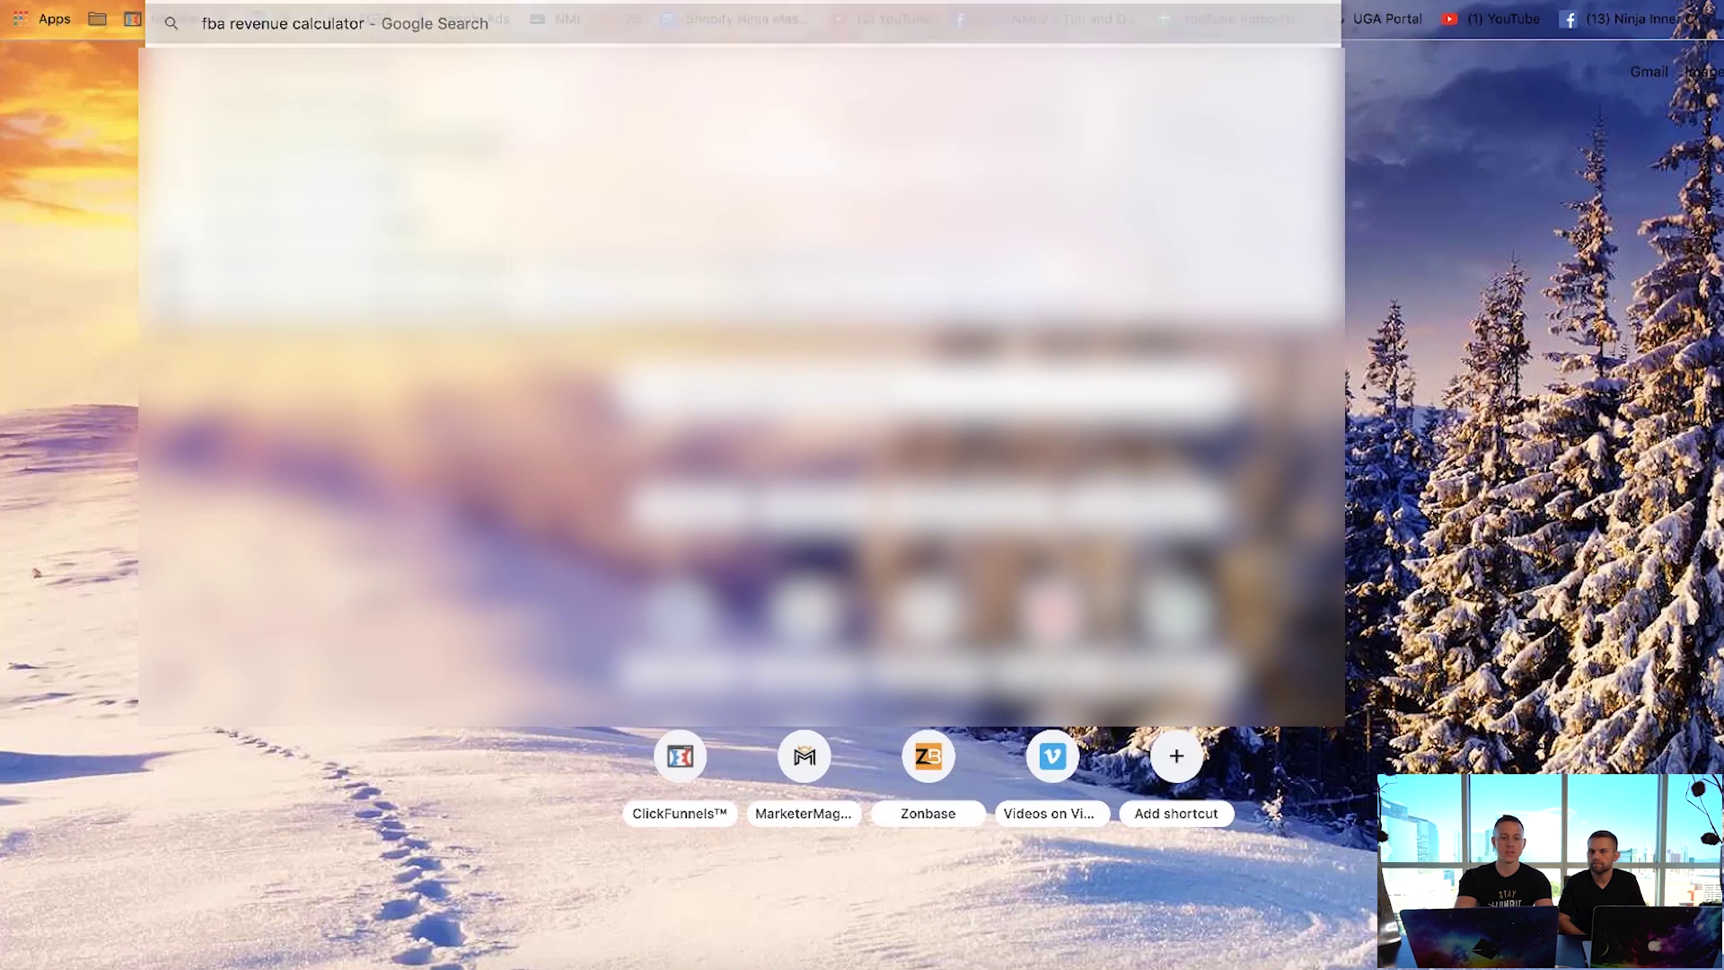
{"action": "key", "text": "Return"}
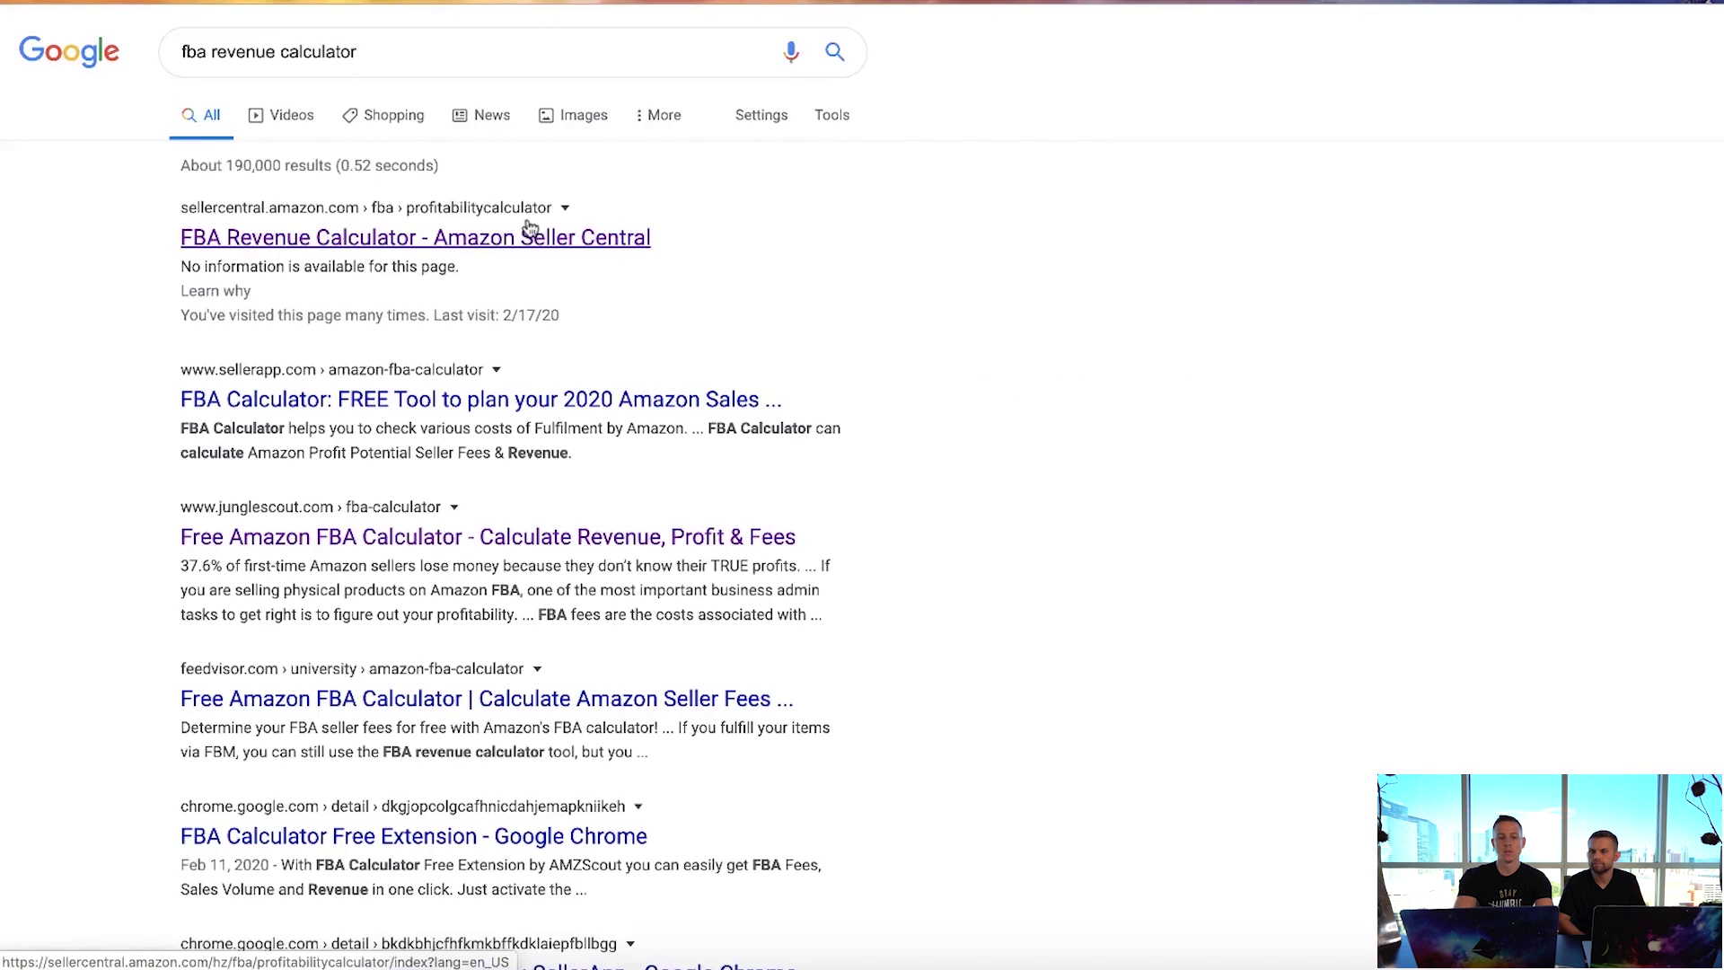
{"action": "left_click", "coordinate": [462, 237]}
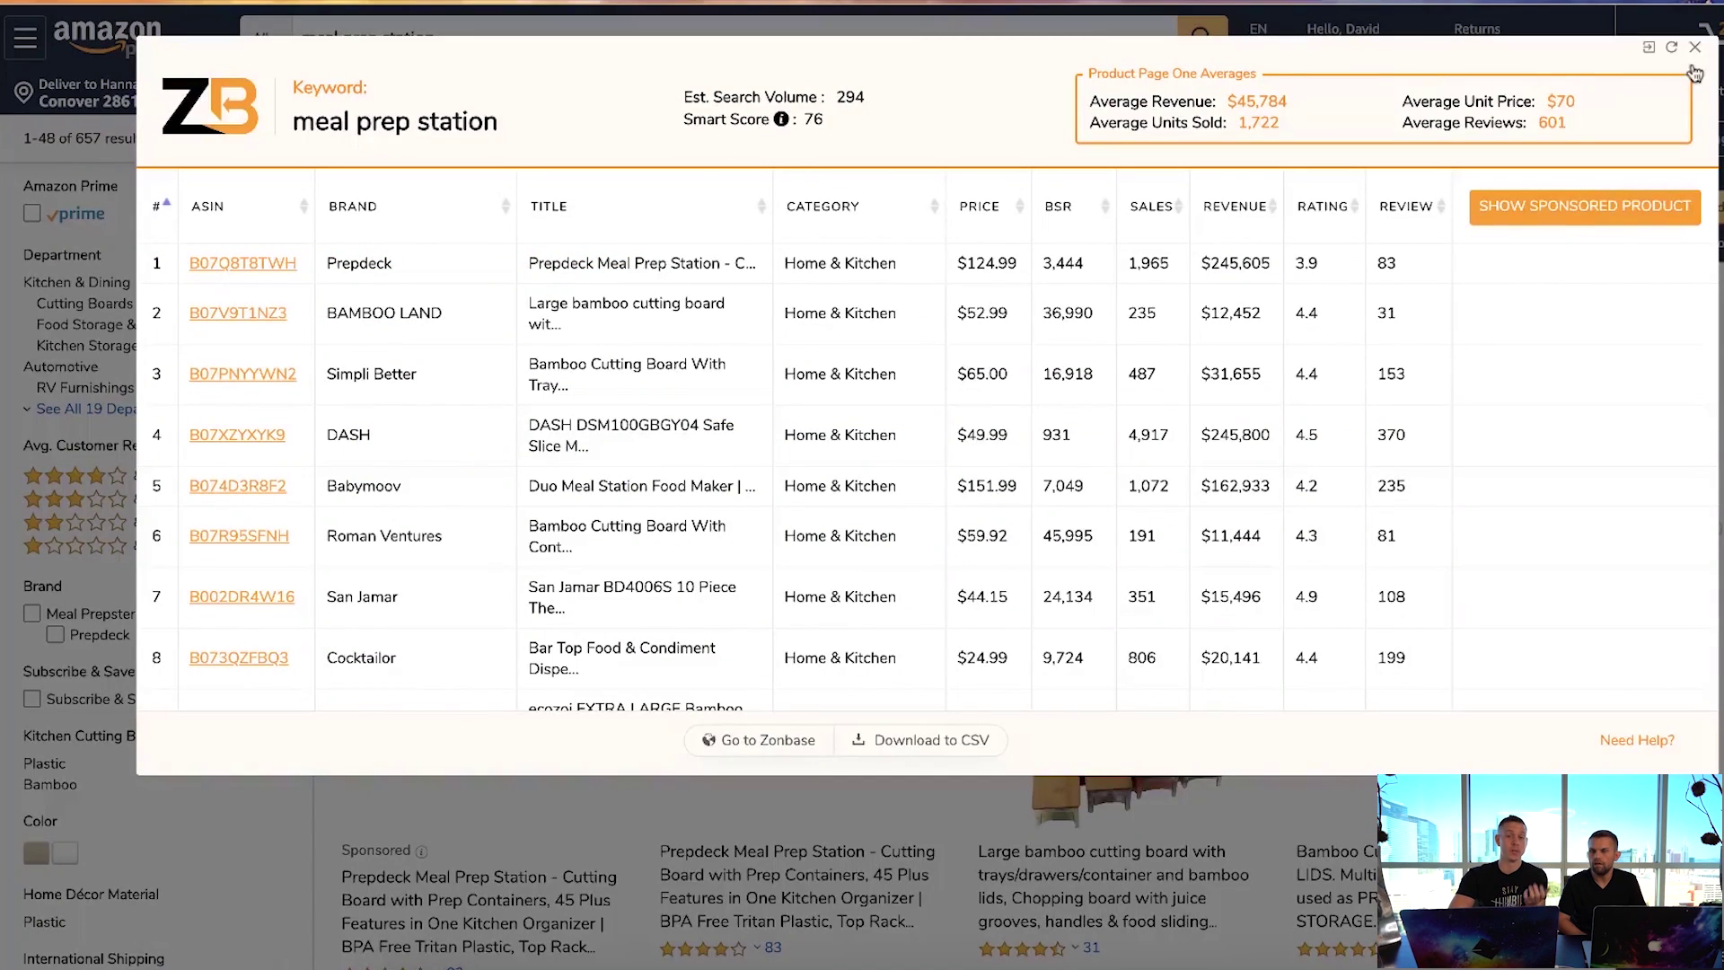
Close the ZonBase report over the Amazon results, open the Prepdeck Meal Prep Station listing, and copy its ASIN.
{"action": "left_click", "coordinate": [1695, 51]}
{"action": "scroll", "coordinate": [1033, 287], "scroll_direction": "down", "scroll_amount": 5}
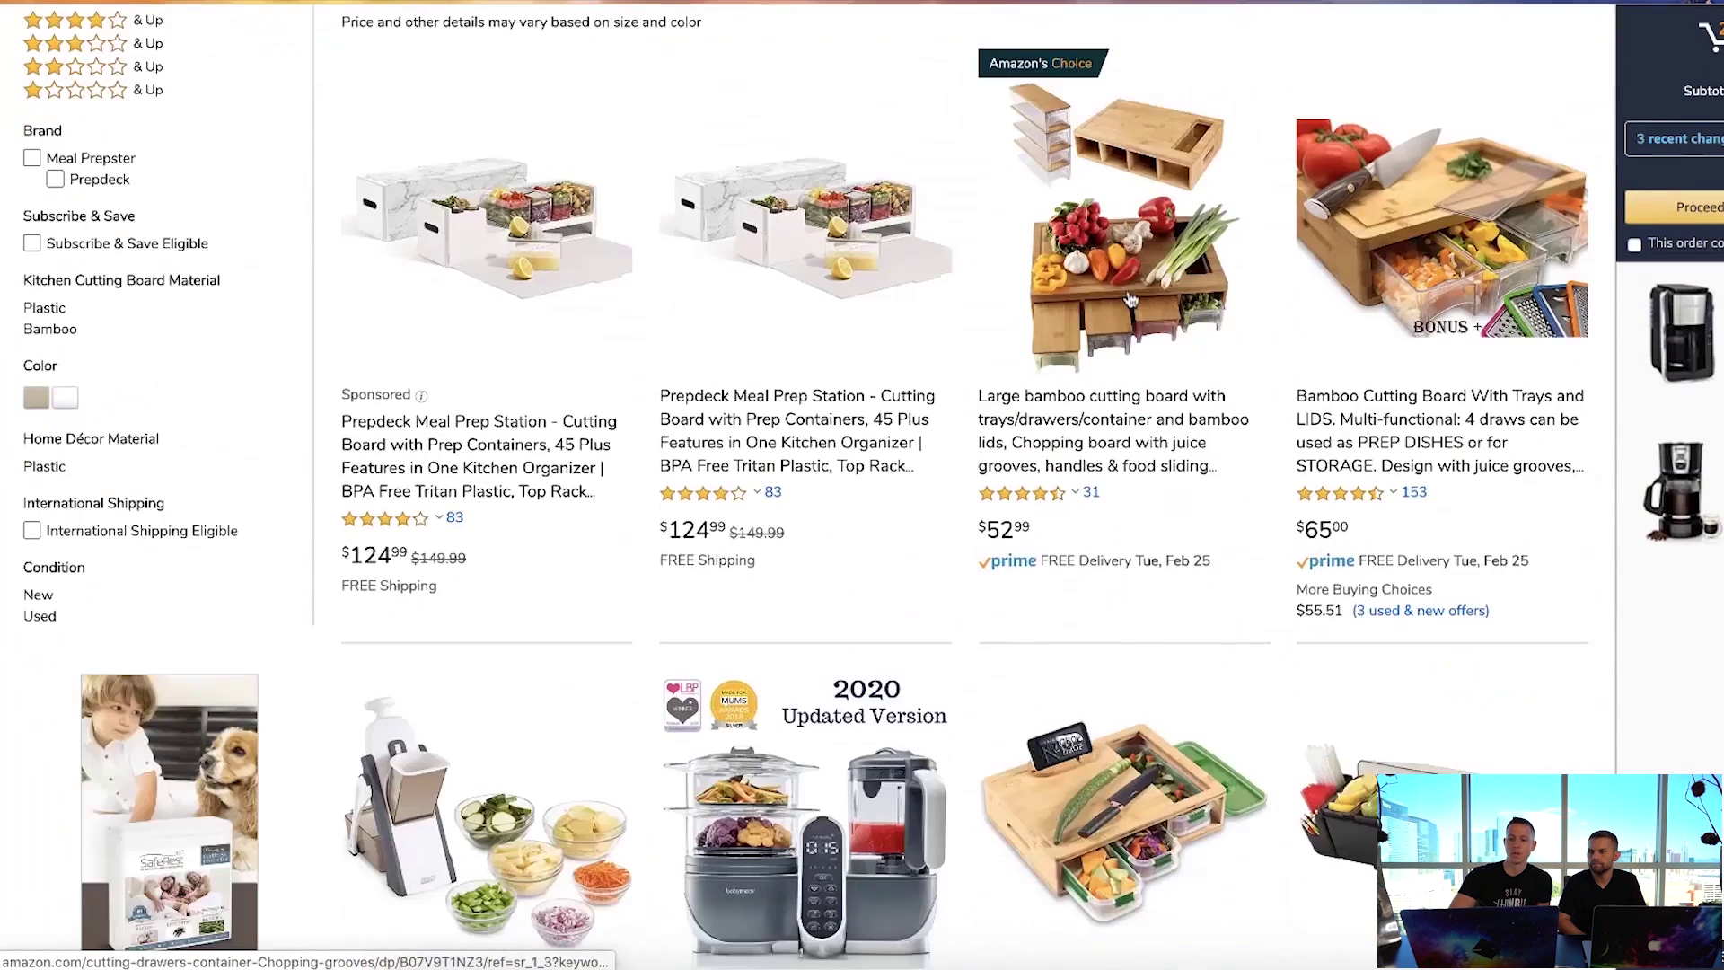
{"action": "scroll", "coordinate": [1096, 316], "scroll_direction": "up", "scroll_amount": 1}
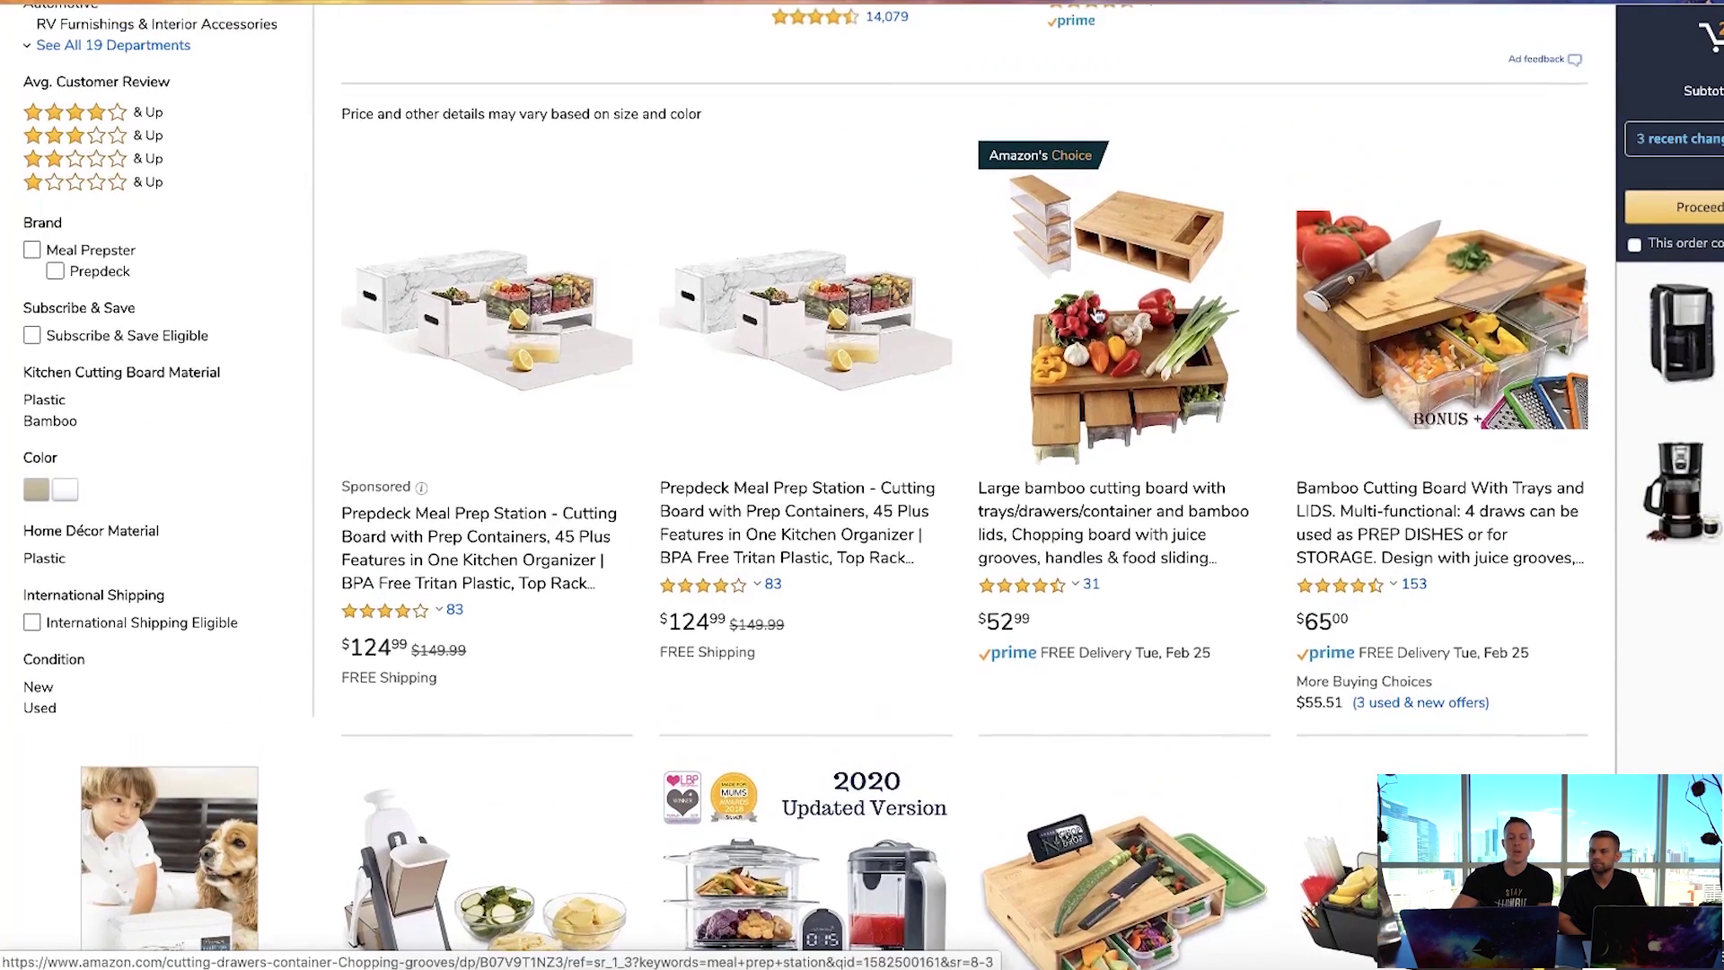
{"action": "left_click", "coordinate": [819, 349]}
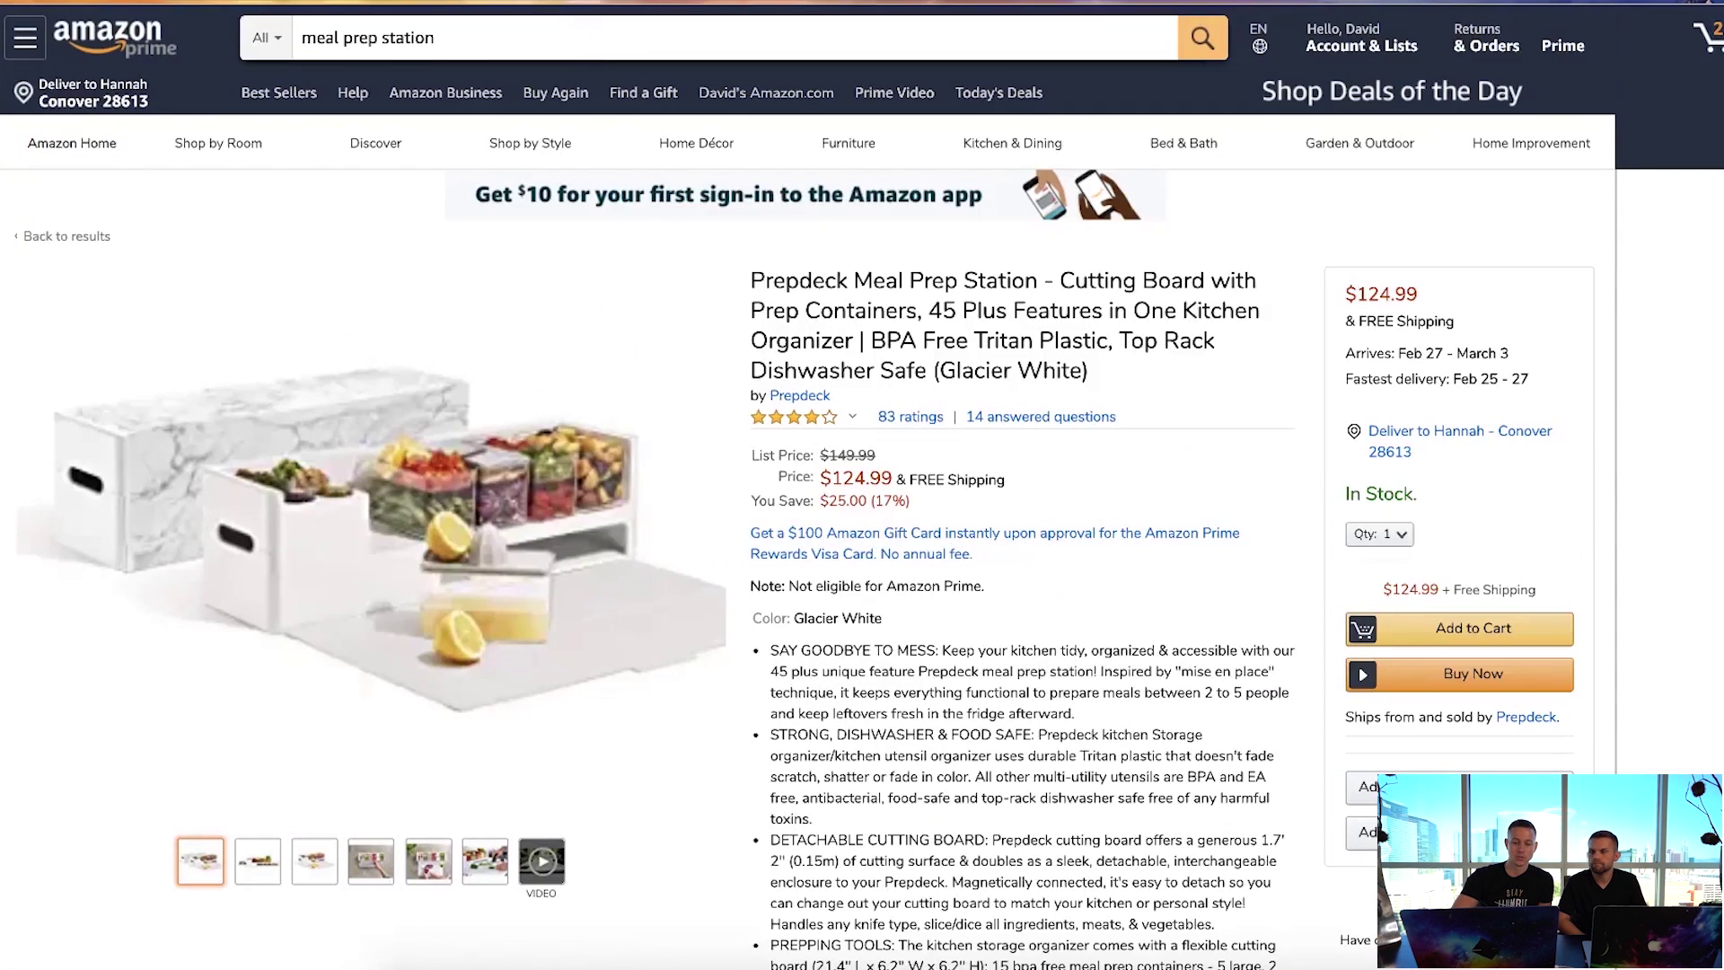
{"action": "double_click", "coordinate": [802, 20]}
{"action": "key", "text": "super+c"}
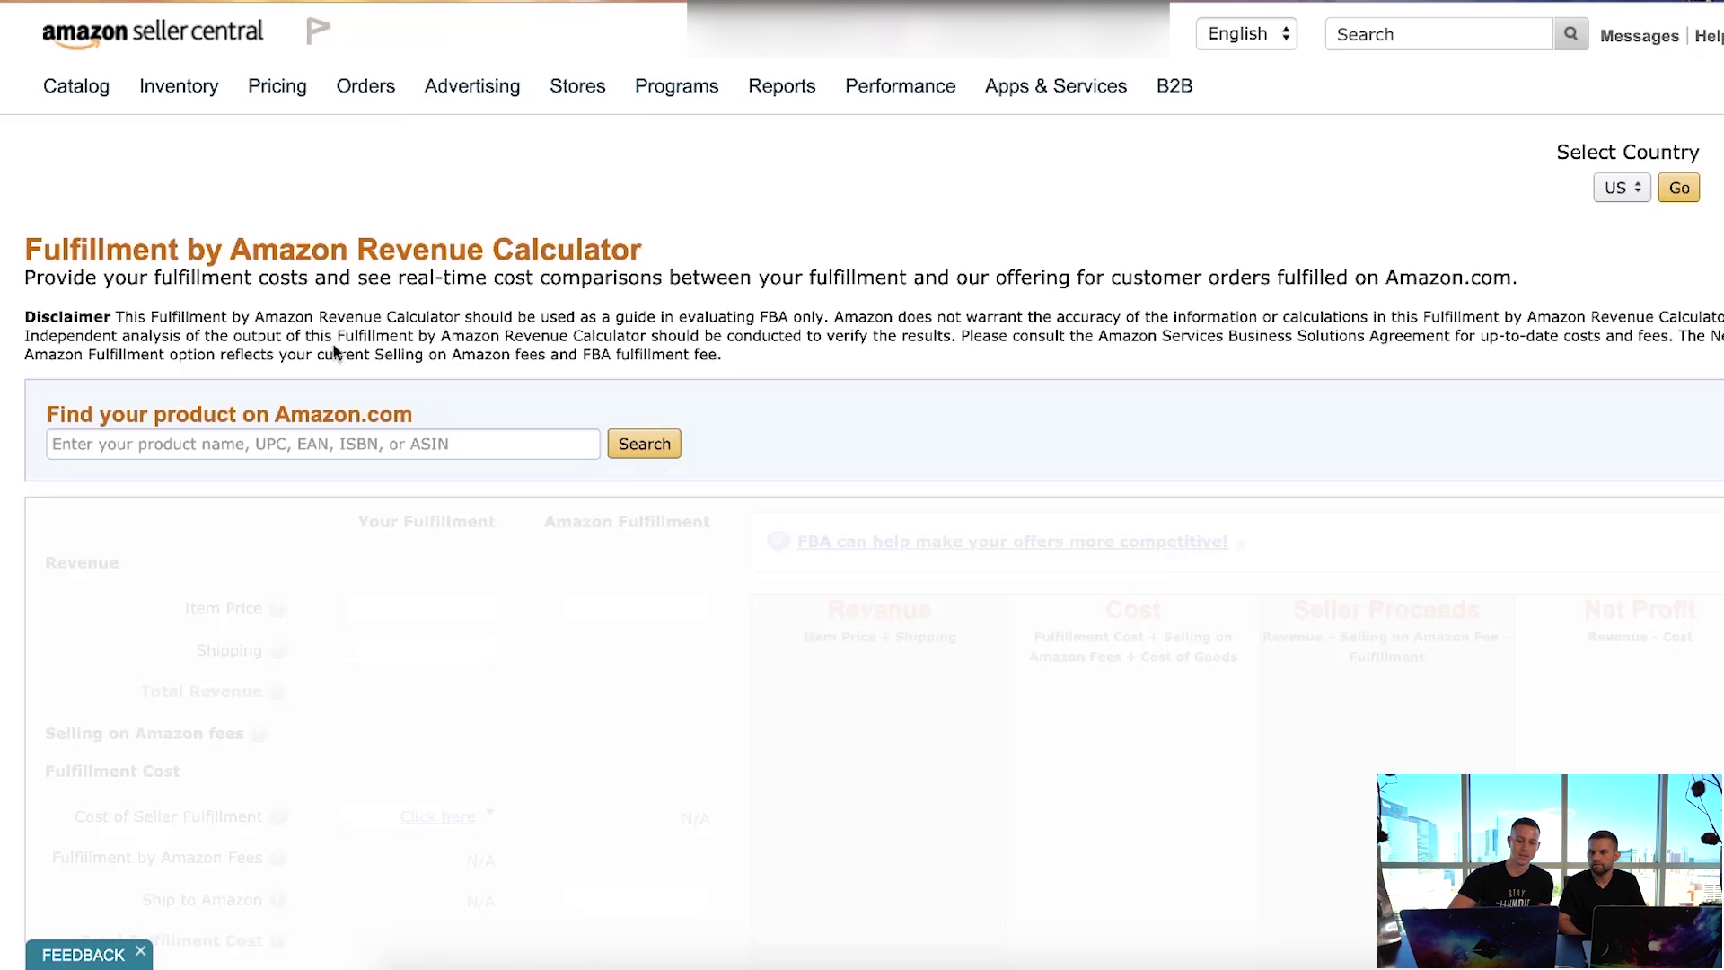
Look up the Prepdeck product in the FBA Revenue Calculator using its copied ASIN, B07Q8T8TWH.
{"action": "left_click", "coordinate": [236, 442]}
{"action": "key", "text": "super+v"}
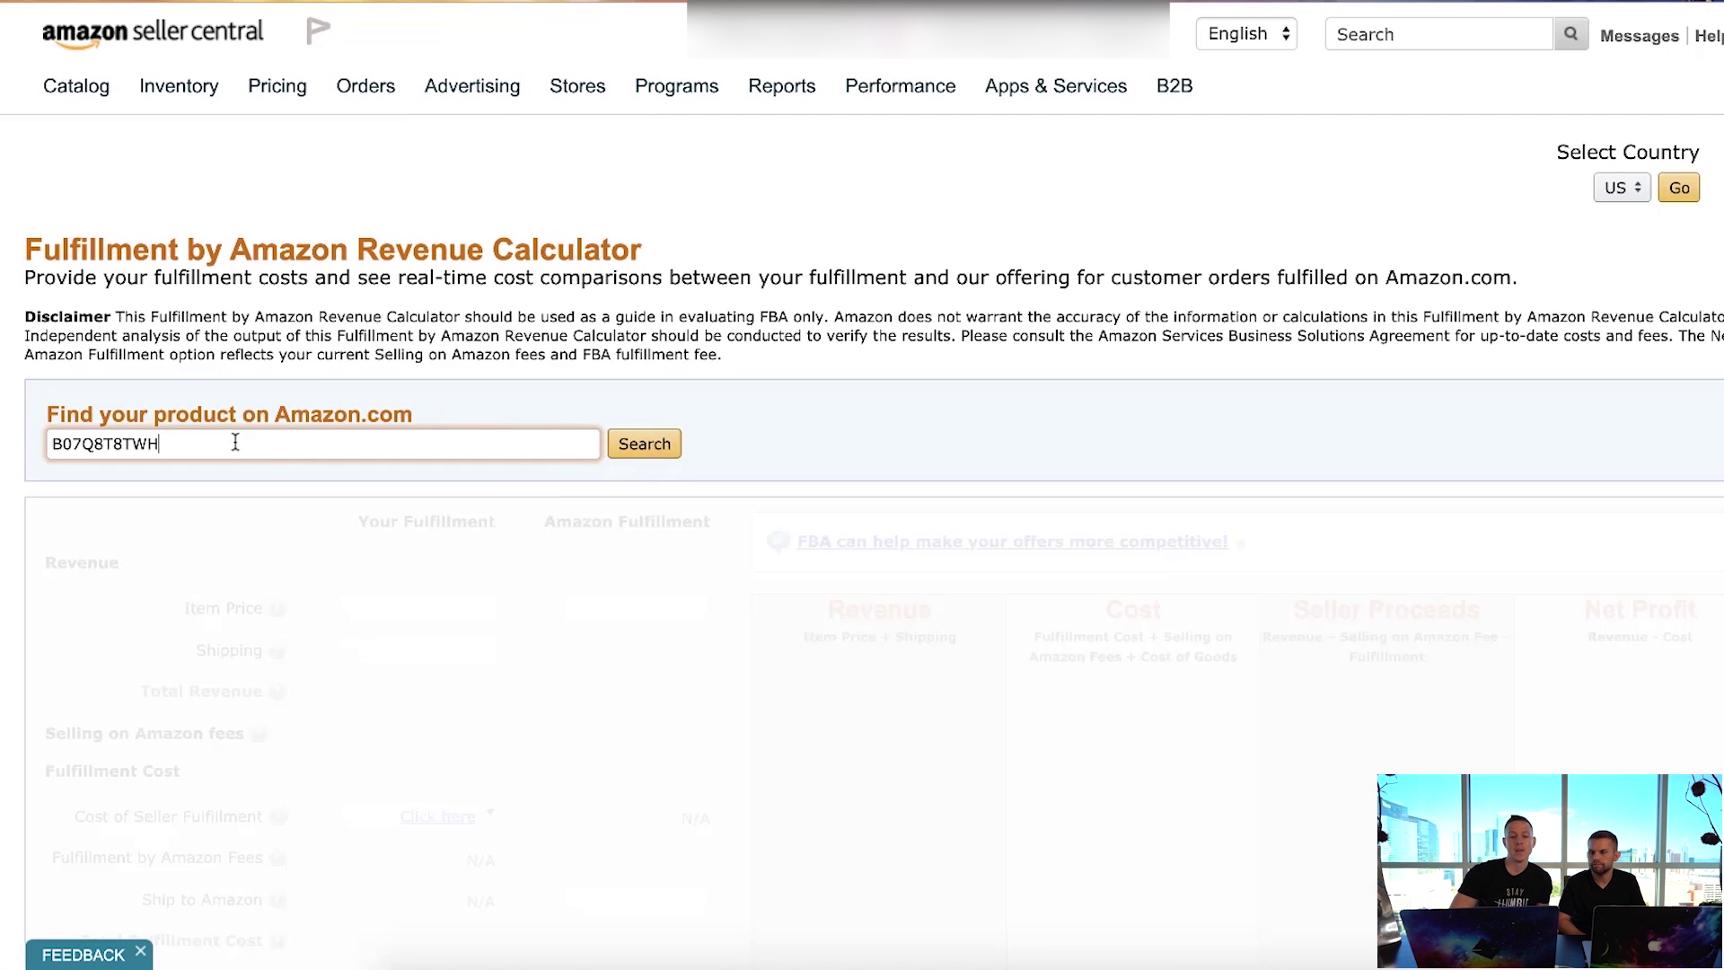
{"action": "left_click", "coordinate": [646, 444]}
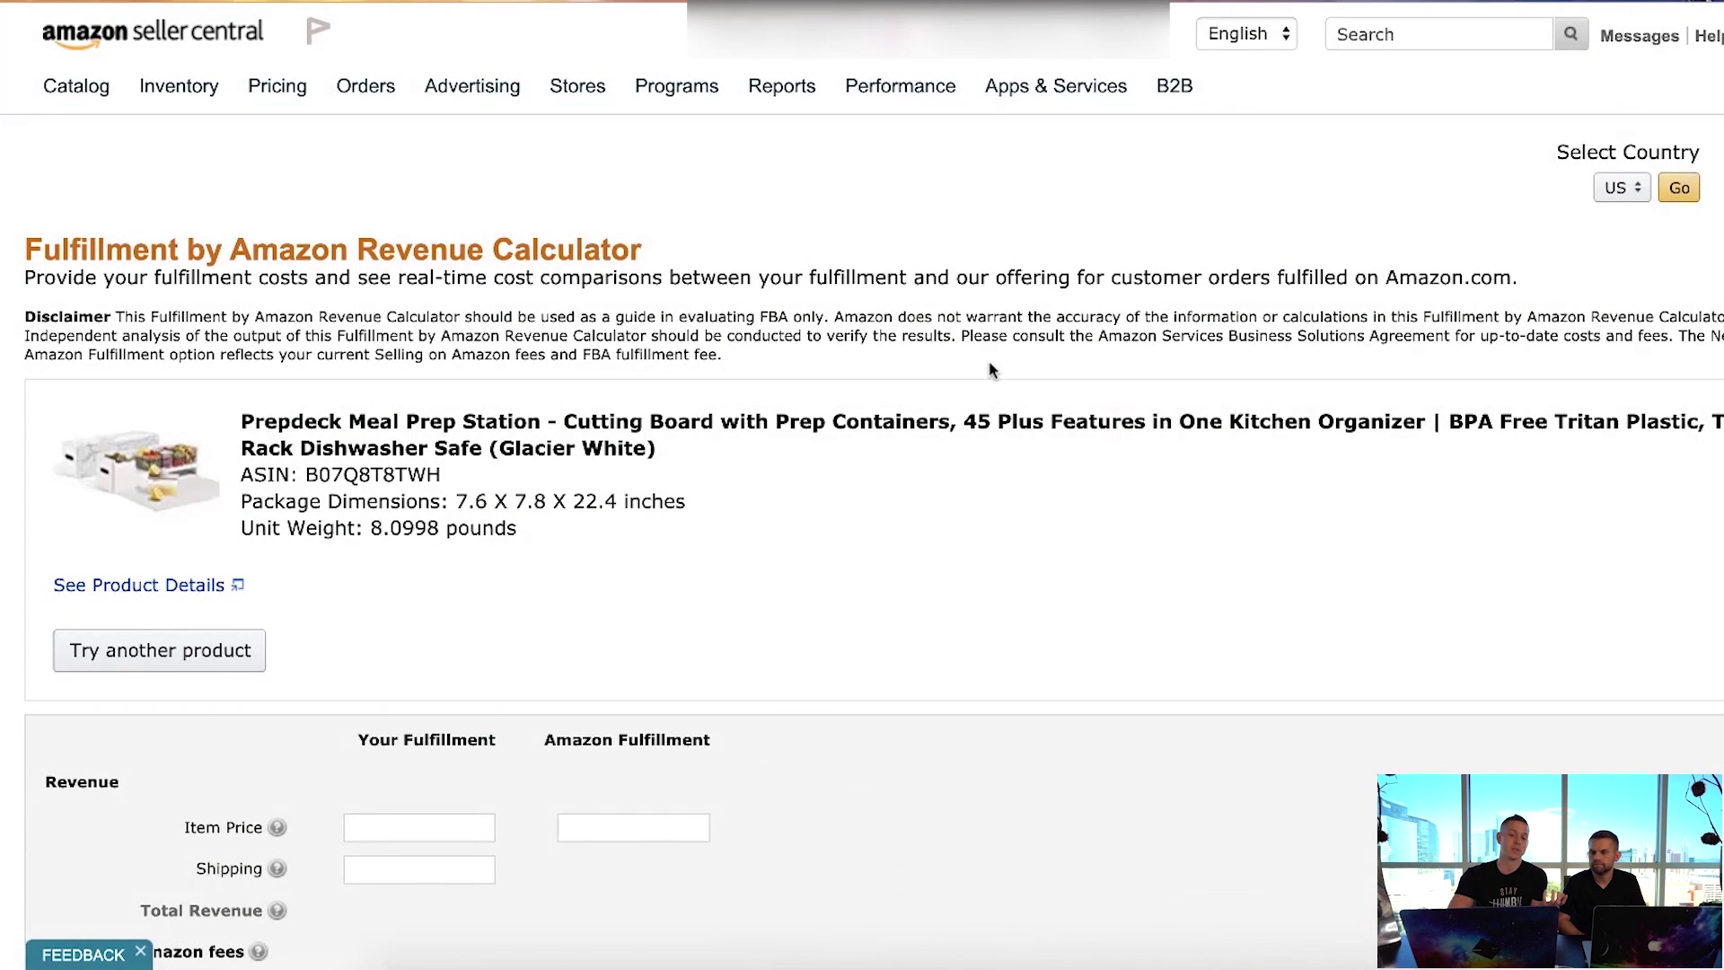
Set the Prepdeck product's Amazon Fulfillment item price to 124.99 and its Ship to Amazon cost to 15.
{"action": "scroll", "coordinate": [684, 467], "scroll_direction": "down", "scroll_amount": 4}
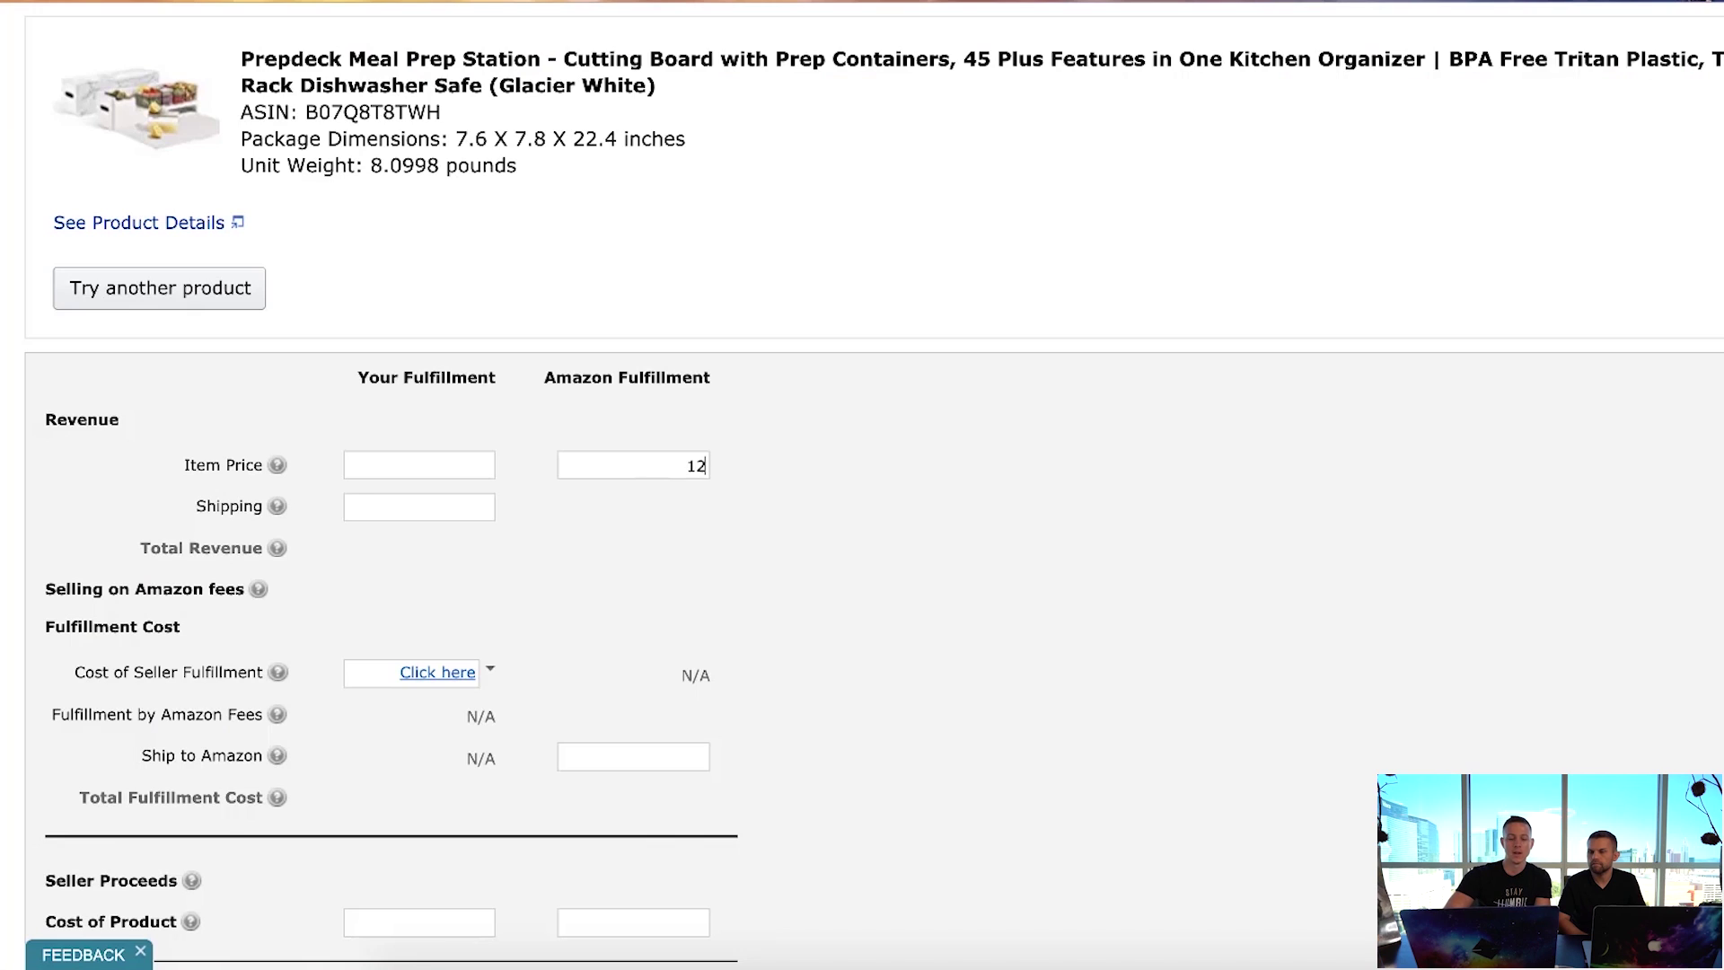
{"action": "type", "text": "4.99"}
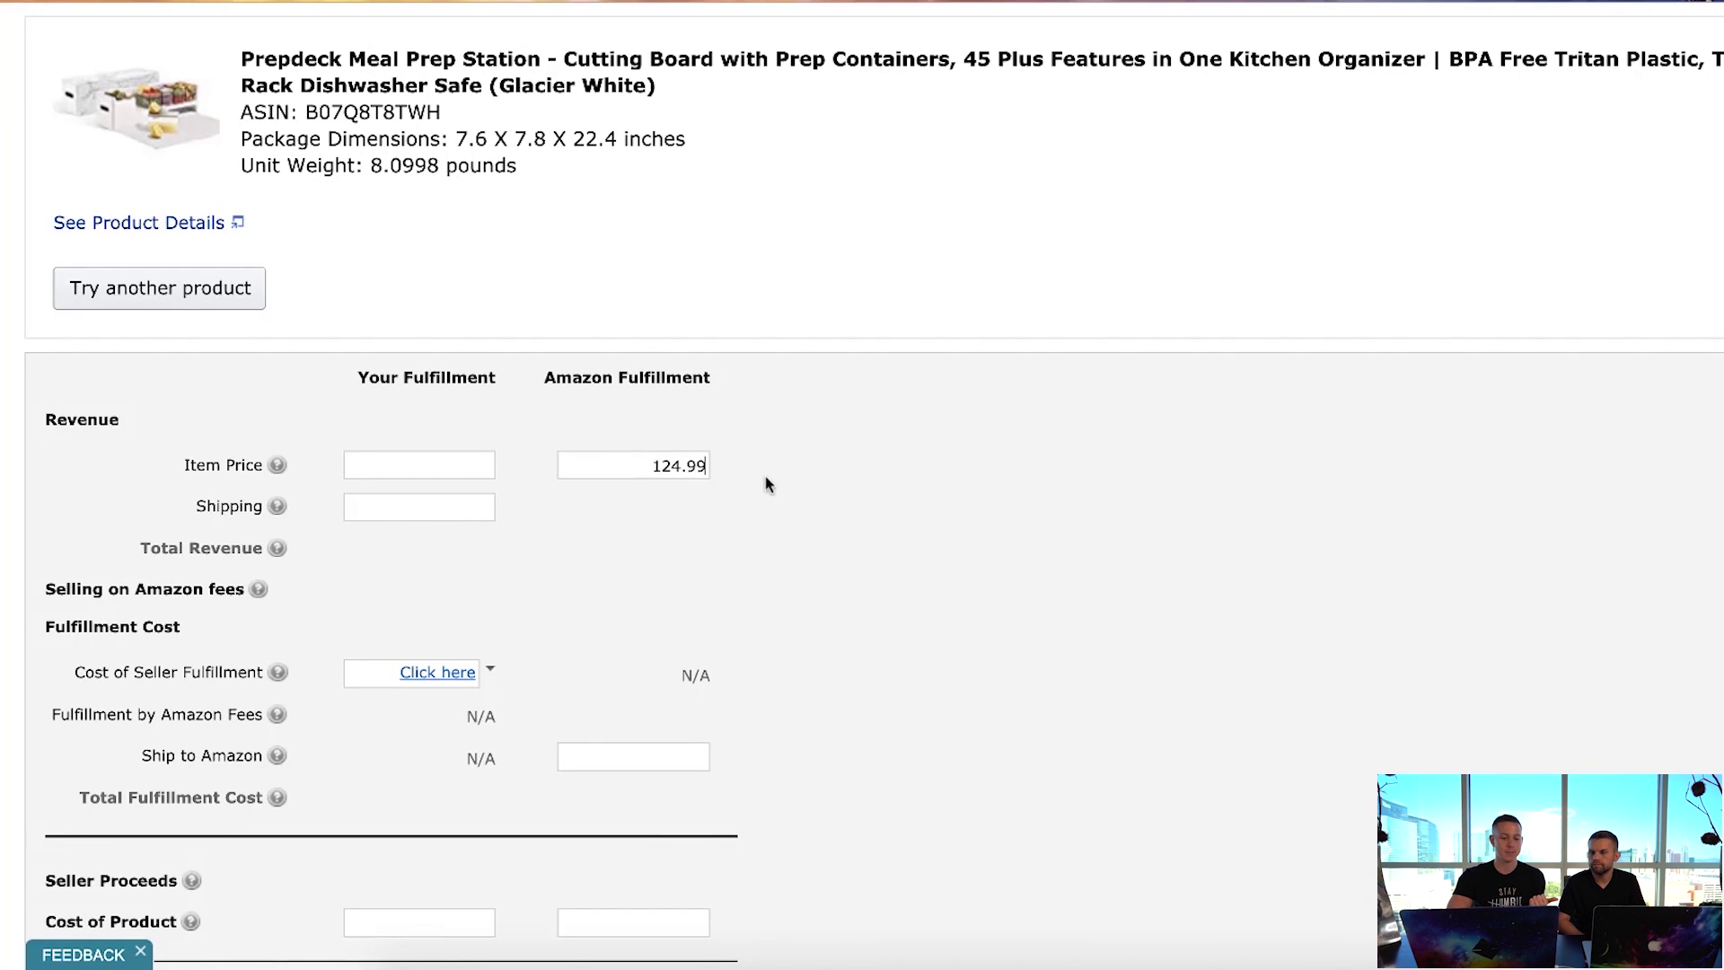
{"action": "scroll", "coordinate": [767, 483], "scroll_direction": "down", "scroll_amount": 3}
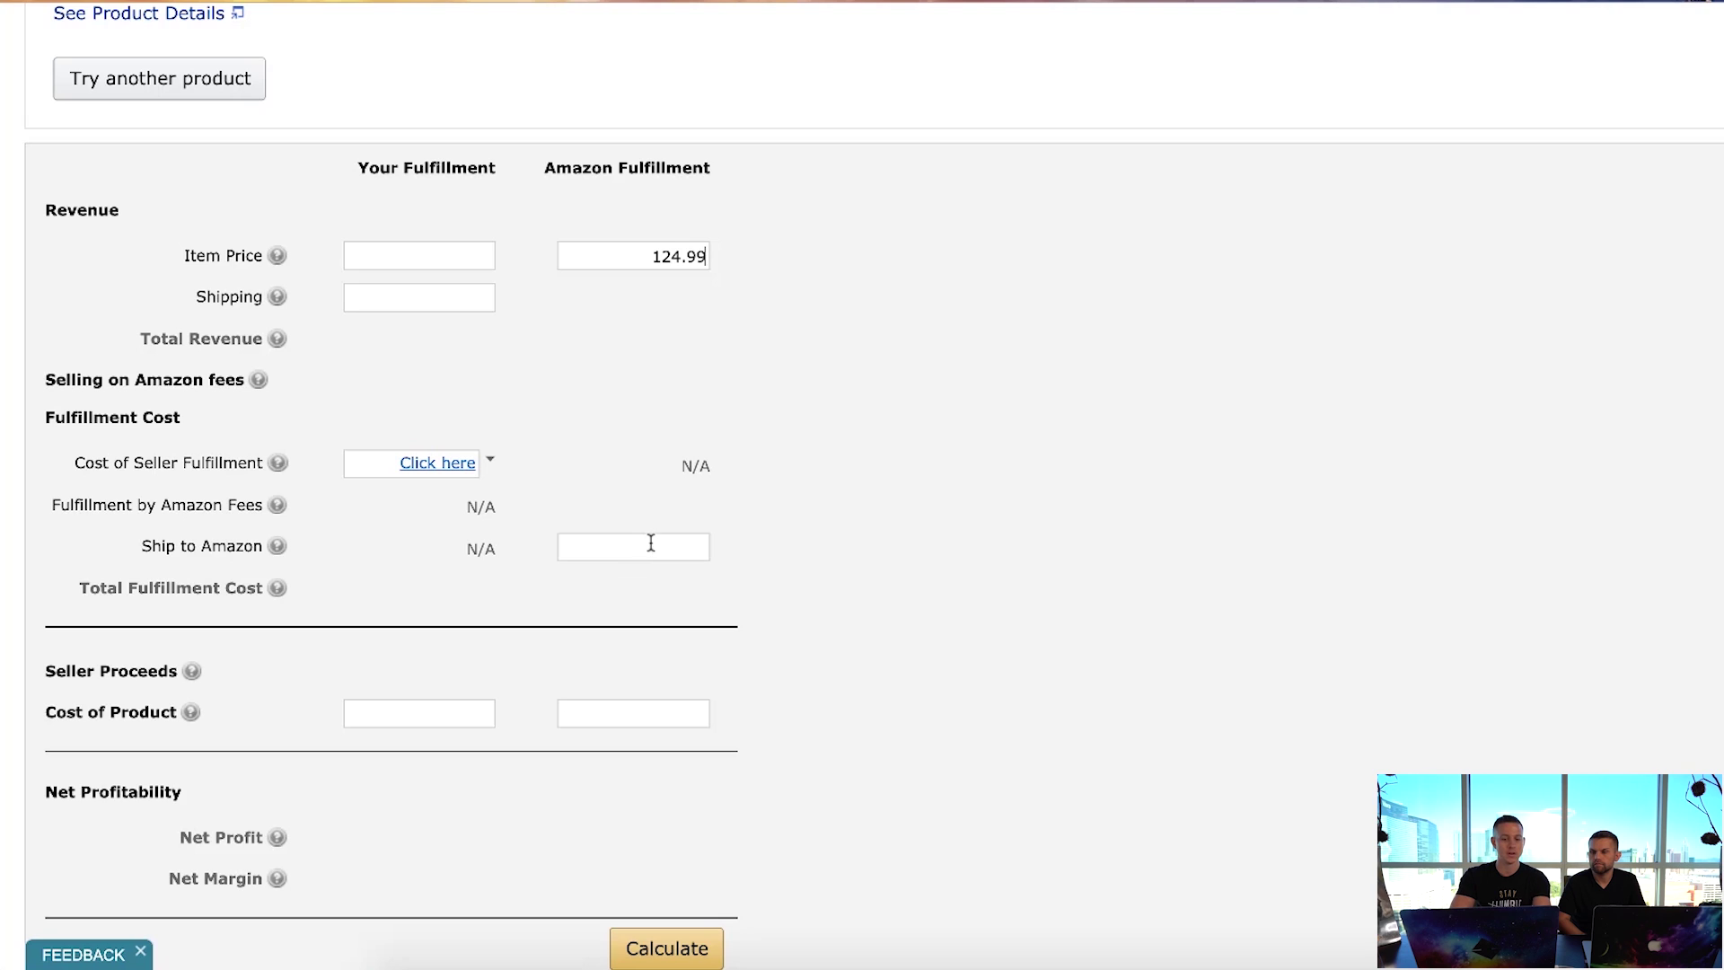
{"action": "type", "text": "15"}
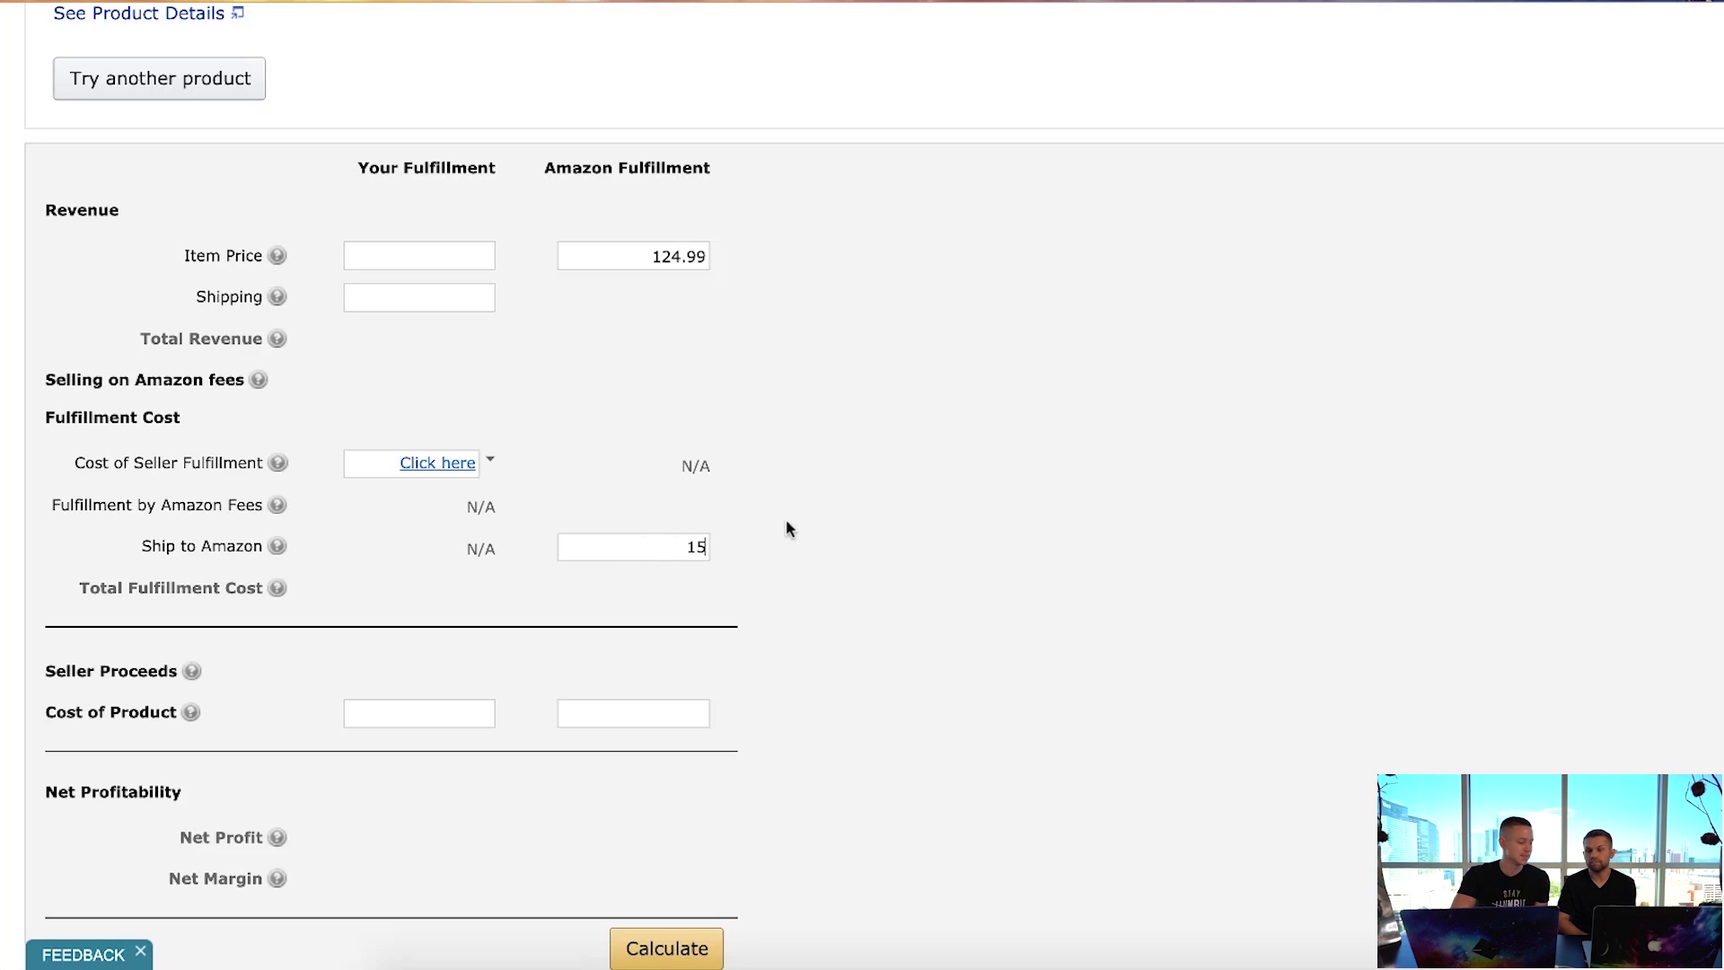
Set the Amazon Fulfillment cost of product to 20 and calculate the net profit and margin.
{"action": "scroll", "coordinate": [787, 529], "scroll_direction": "down", "scroll_amount": 2}
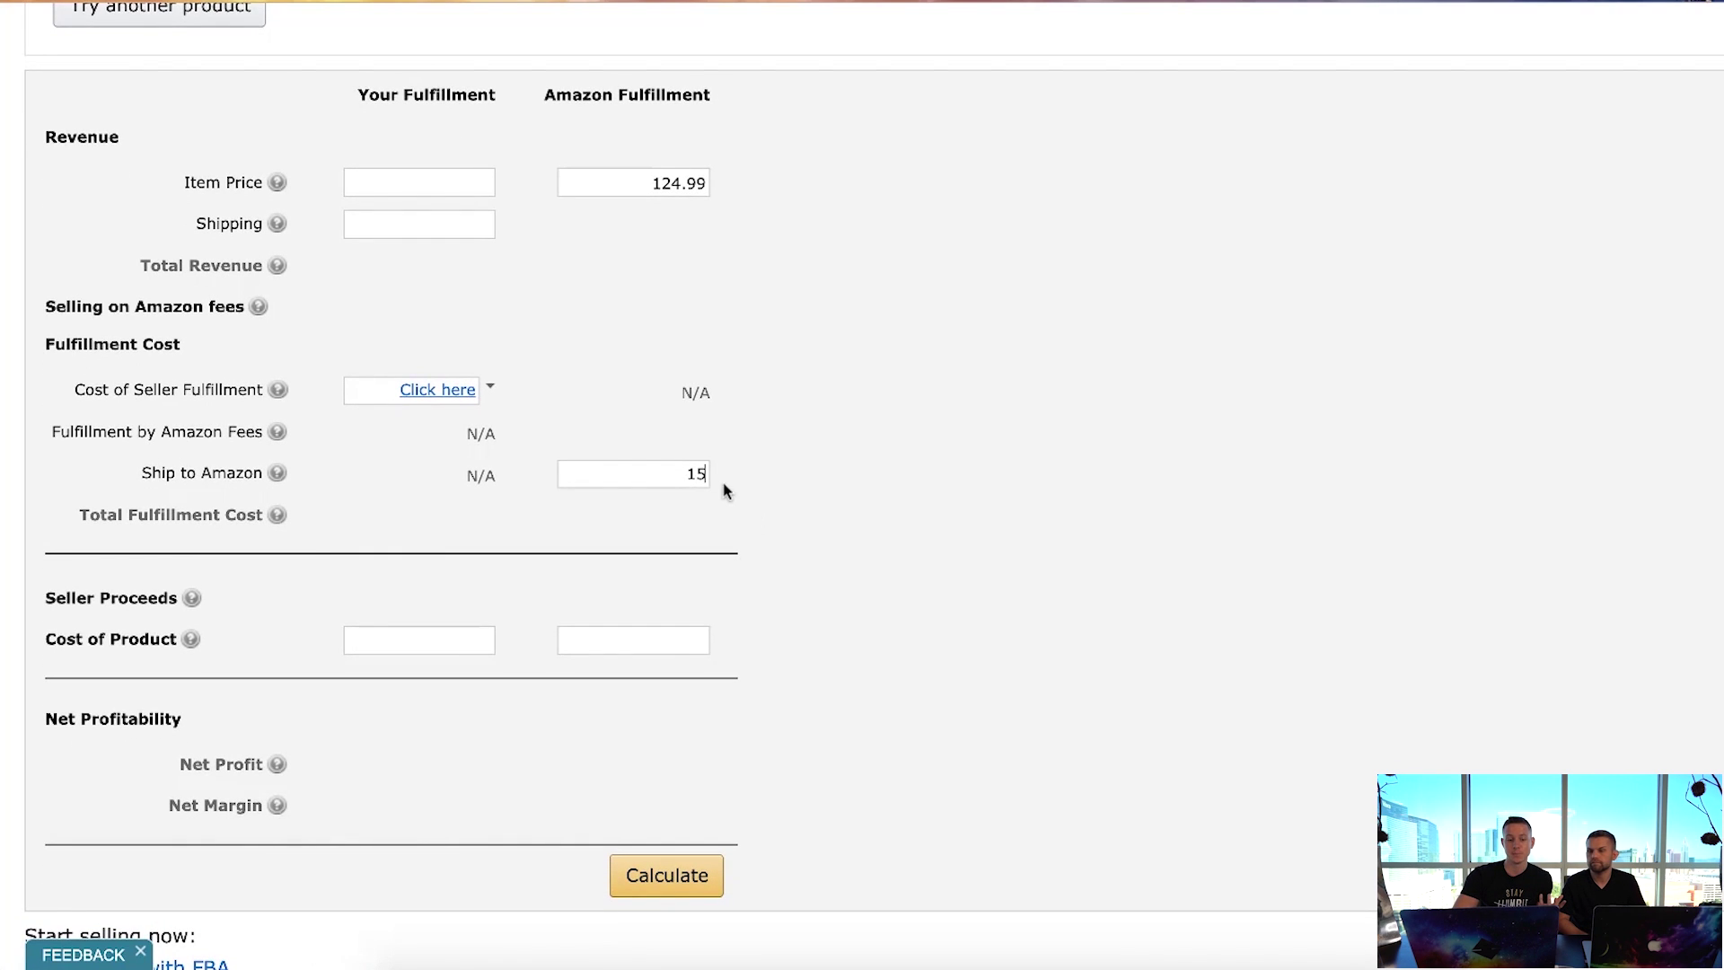
{"action": "scroll", "coordinate": [720, 489], "scroll_direction": "down", "scroll_amount": 2}
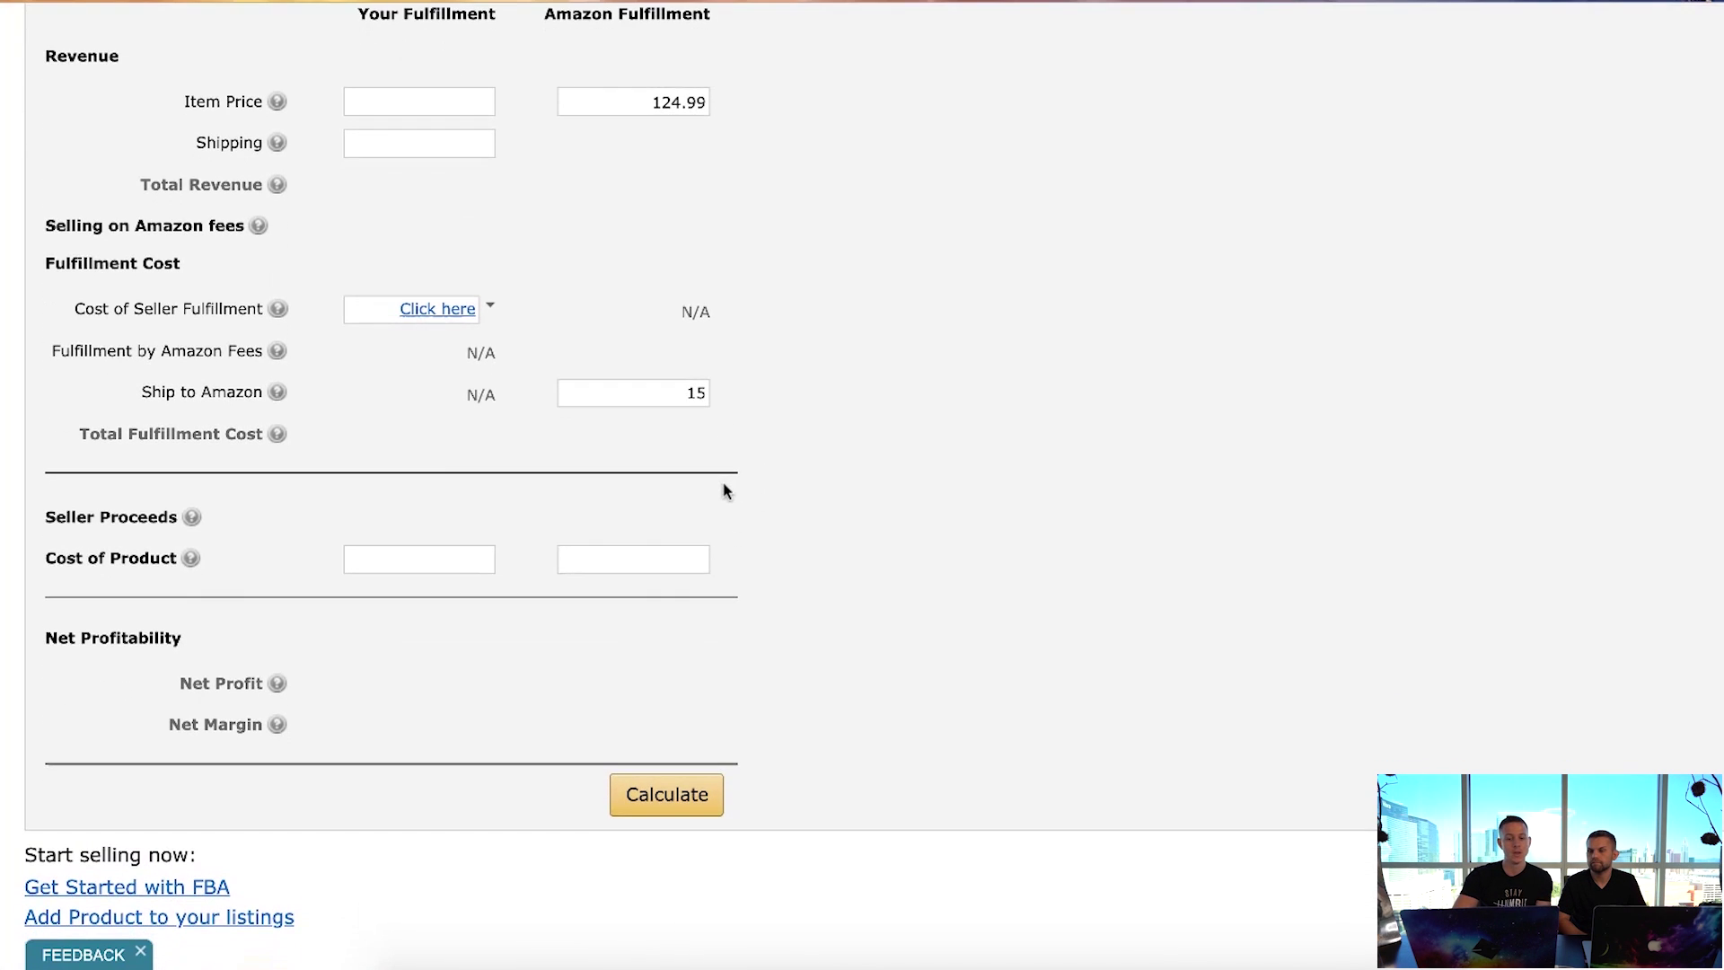
{"action": "left_click", "coordinate": [651, 558]}
{"action": "type", "text": "20"}
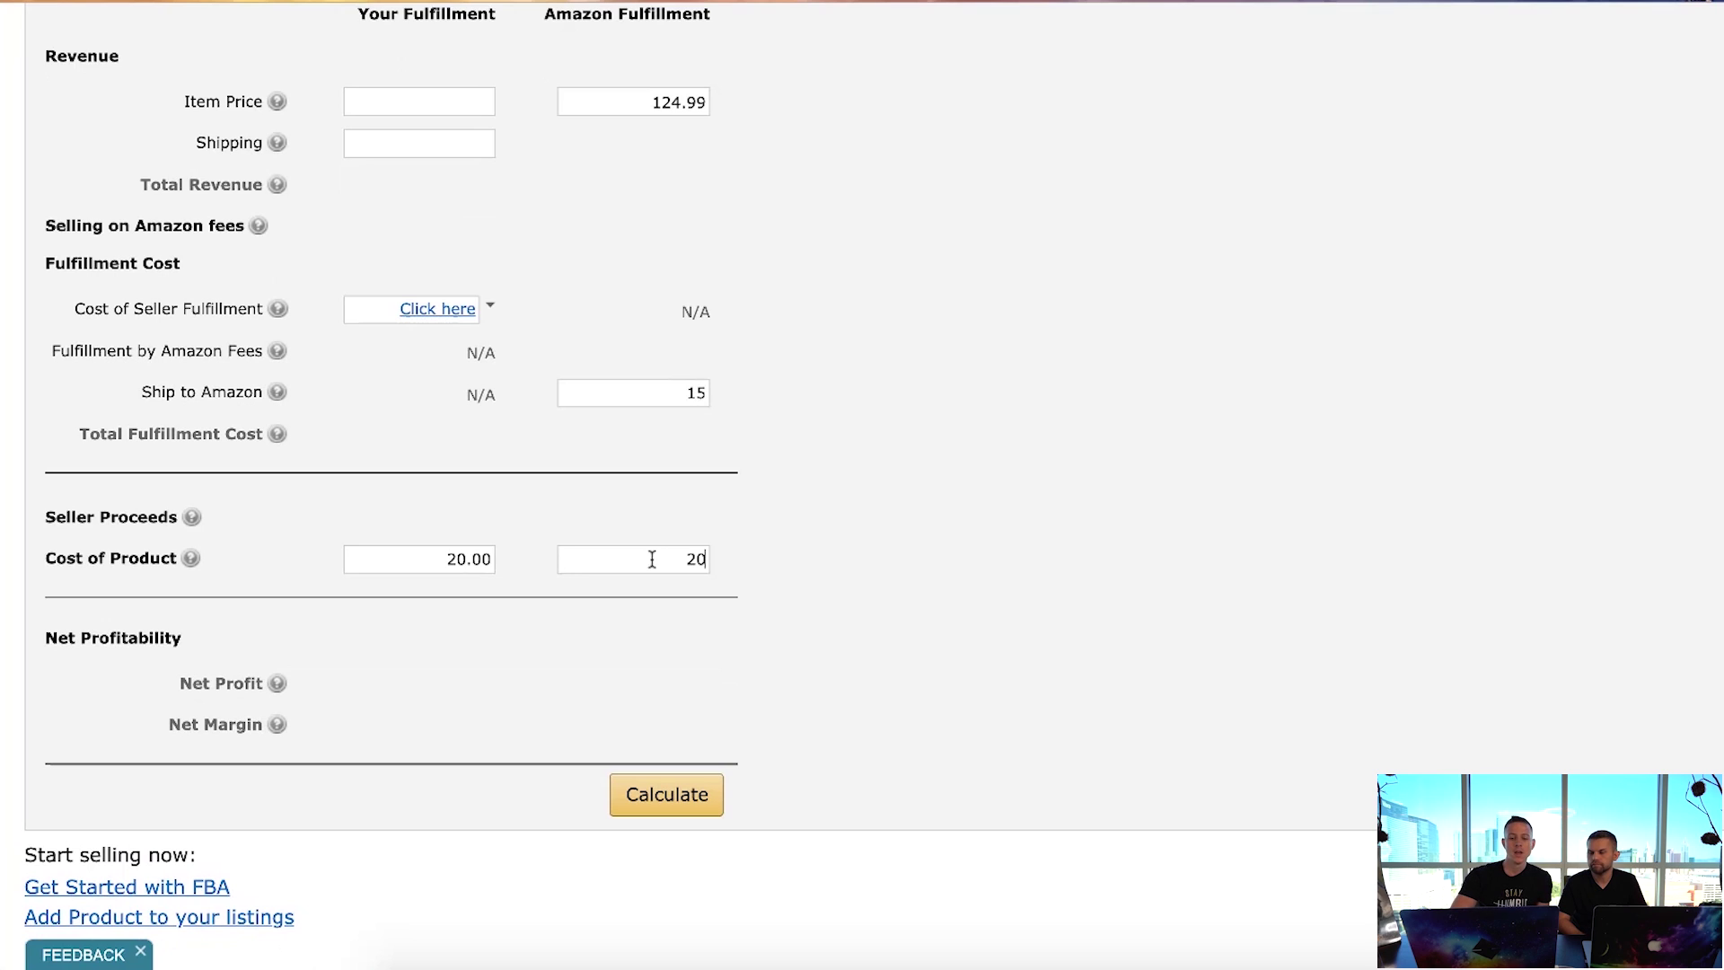
{"action": "scroll", "coordinate": [822, 543], "scroll_direction": "down", "scroll_amount": 1}
{"action": "scroll", "coordinate": [643, 719], "scroll_direction": "up", "scroll_amount": 1}
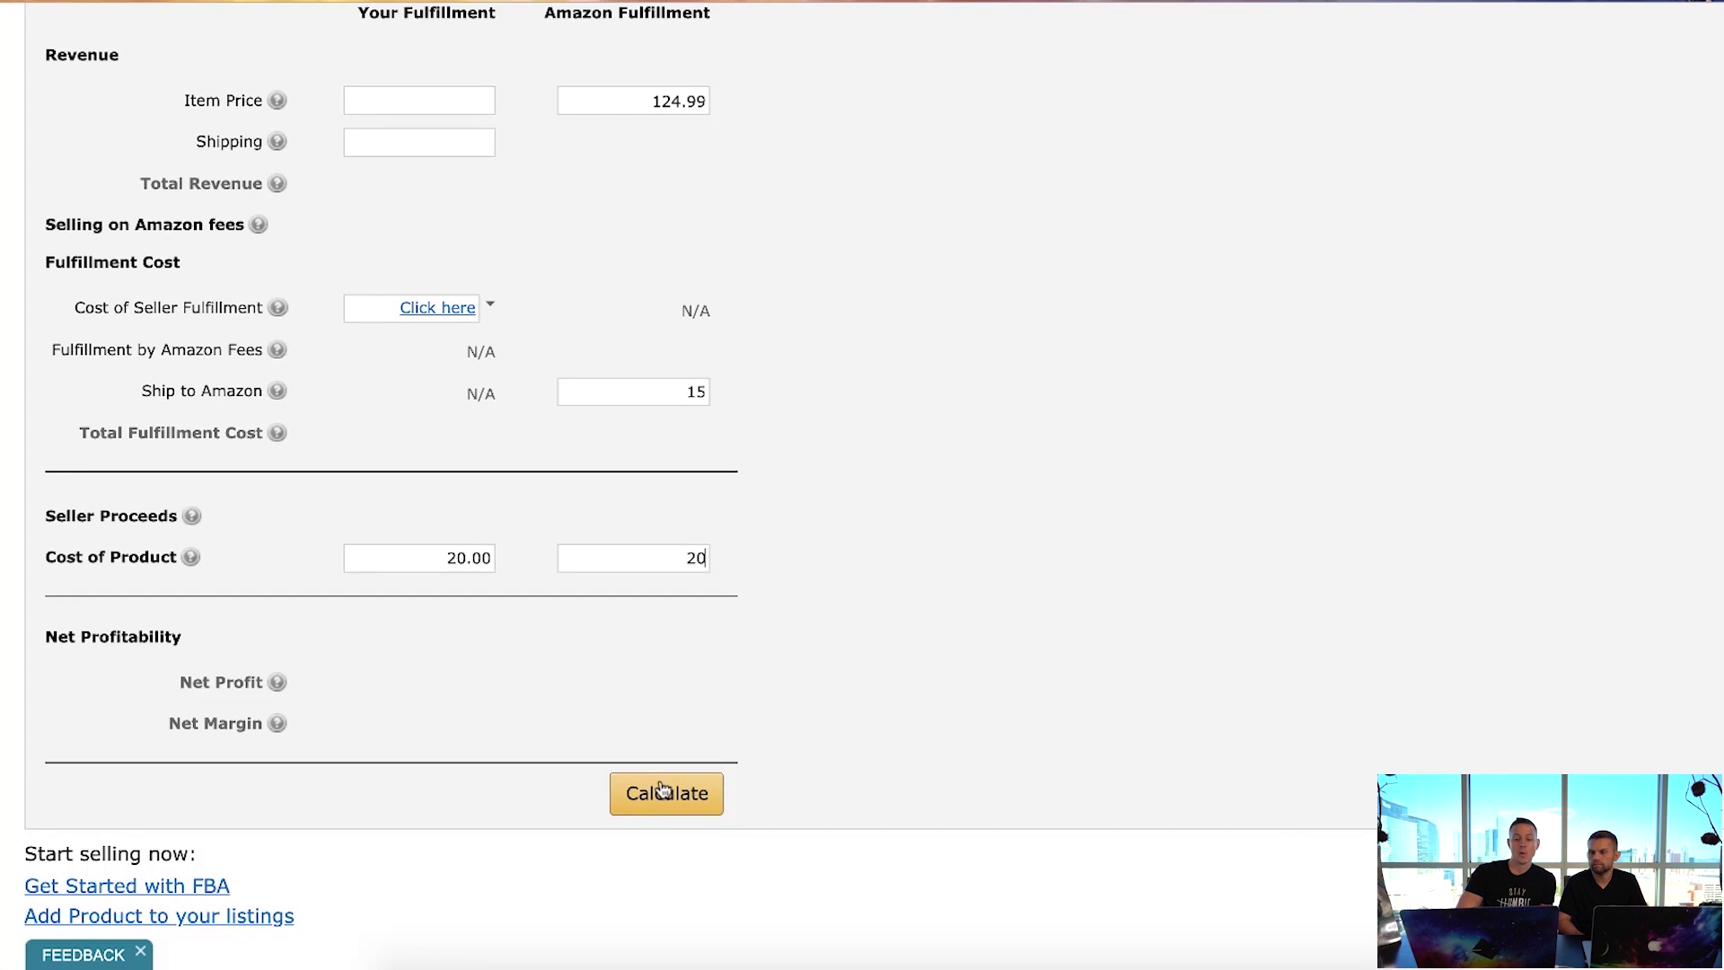
{"action": "left_click", "coordinate": [660, 790]}
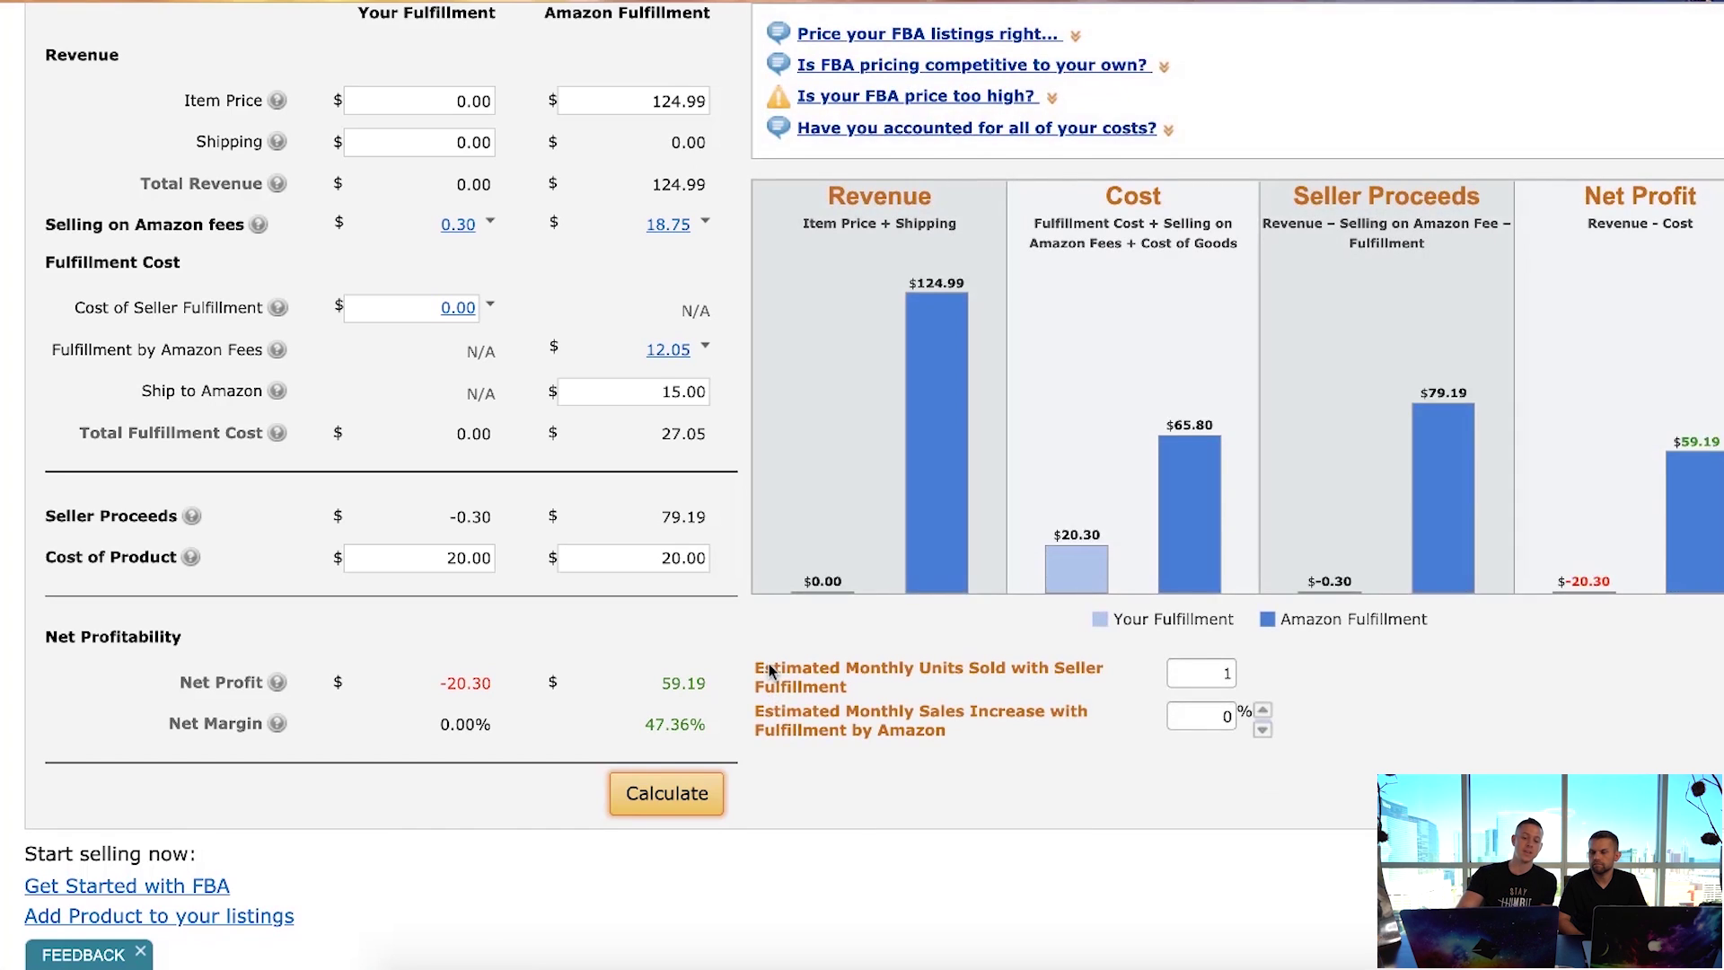
{"action": "scroll", "coordinate": [769, 665], "scroll_direction": "up", "scroll_amount": 1}
{"action": "scroll", "coordinate": [769, 671], "scroll_direction": "down", "scroll_amount": 1}
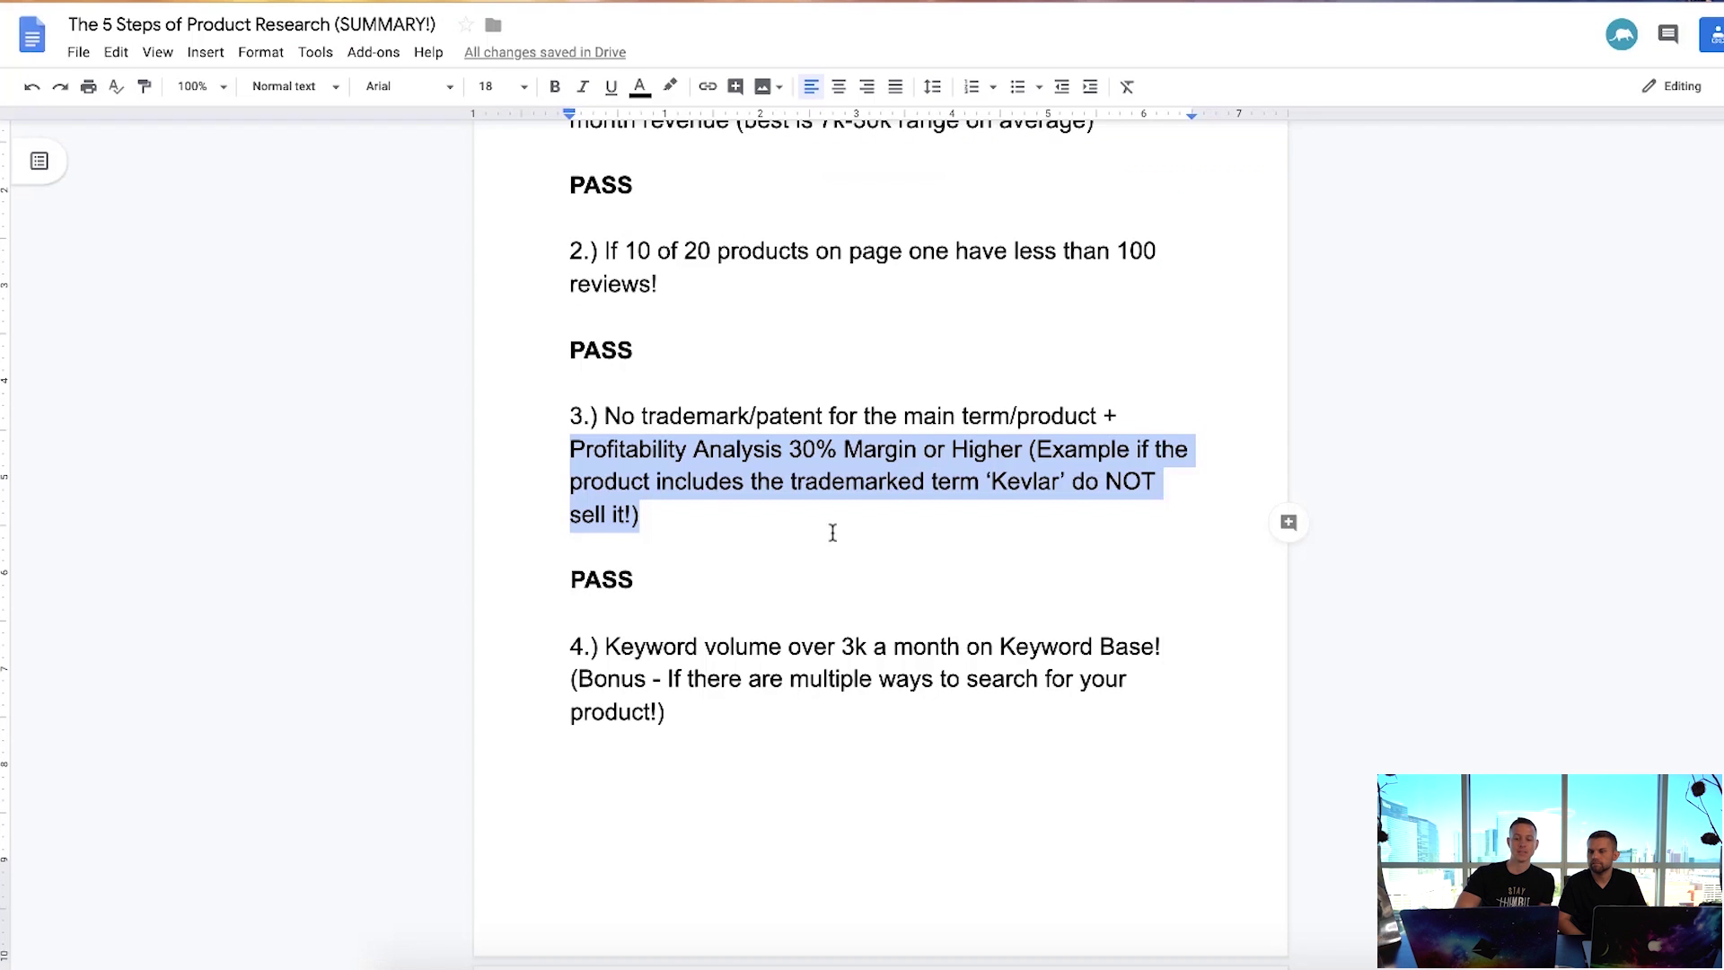
Return to the product research summary in Google Docs and highlight criterion 5 about confirming that the product sells consistently.
{"action": "scroll", "coordinate": [810, 537], "scroll_direction": "down", "scroll_amount": 5}
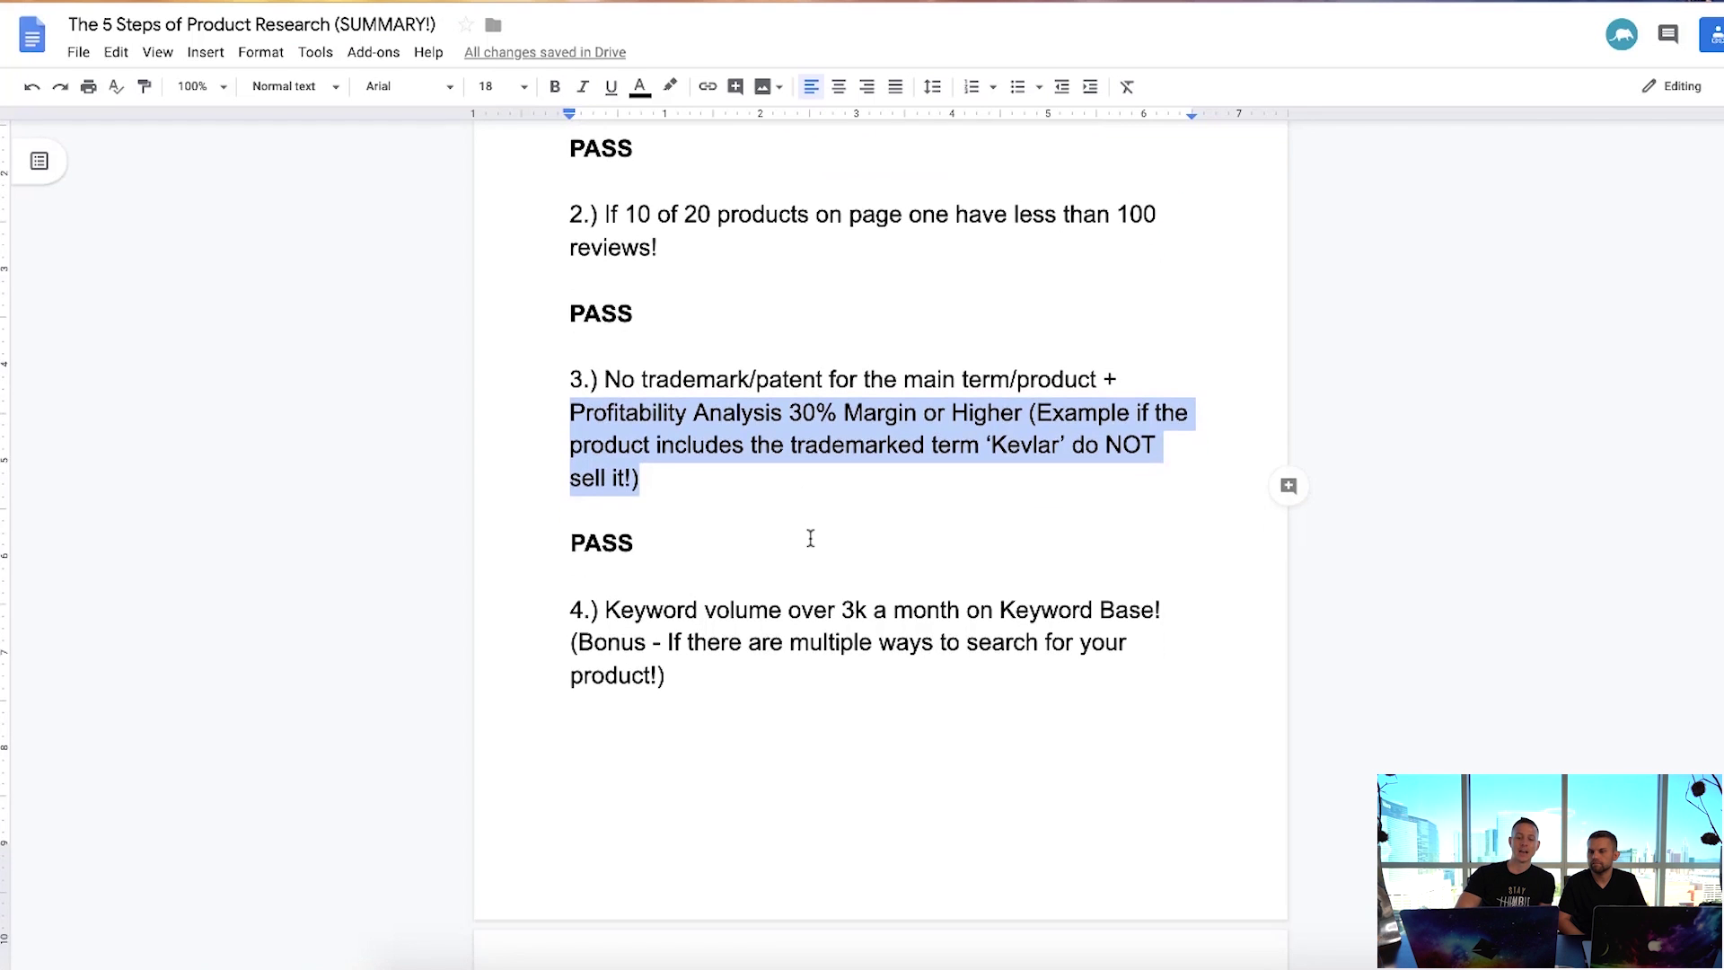
{"action": "scroll", "coordinate": [810, 537], "scroll_direction": "down", "scroll_amount": 1}
{"action": "left_click_drag", "start_coordinate": [1181, 666], "coordinate": [486, 601]}
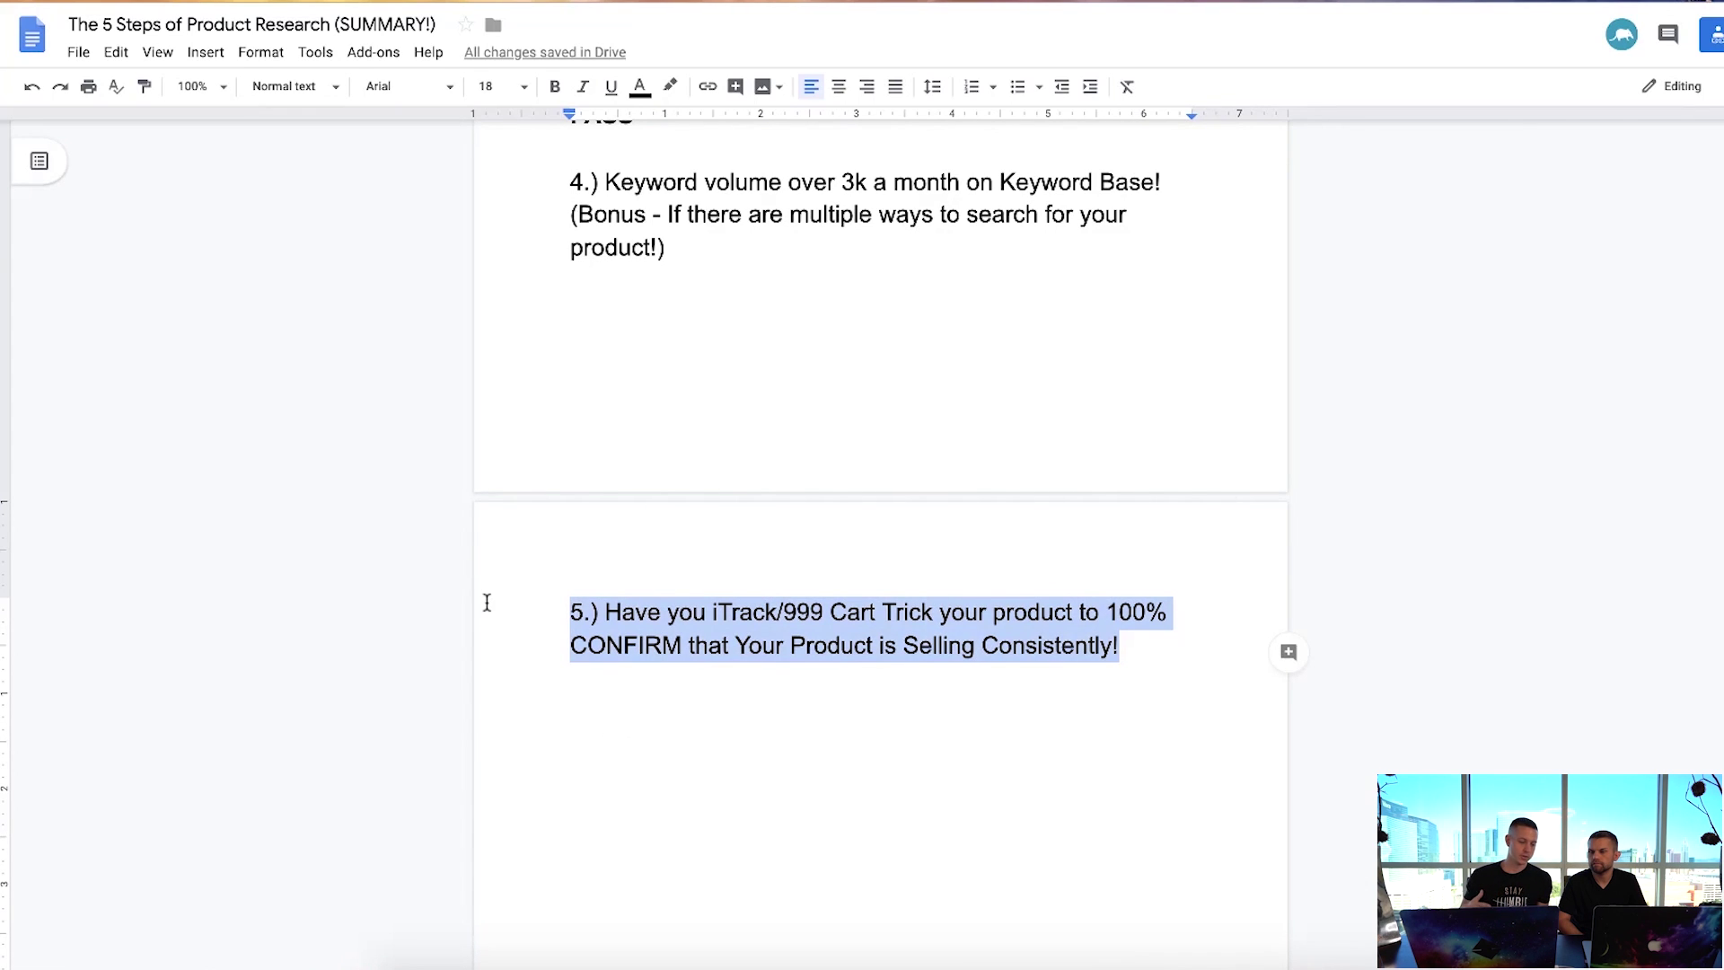